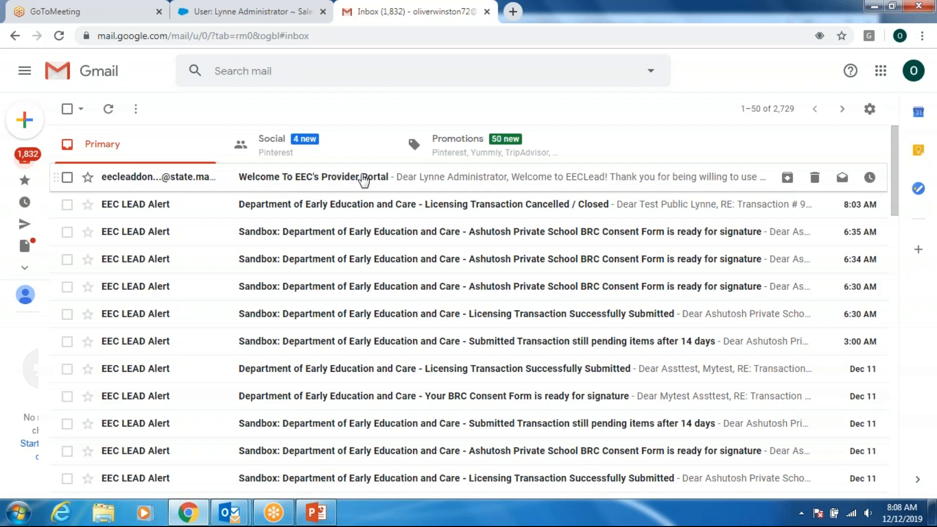
- Open the EEC Provider Portal welcome email and read its login link and username
click(364, 179)
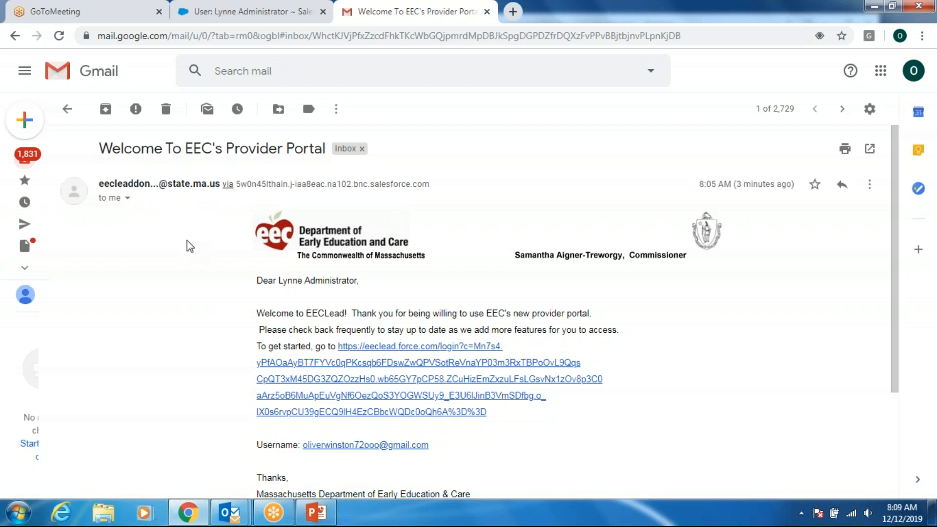
scroll(190, 246, down, 1)
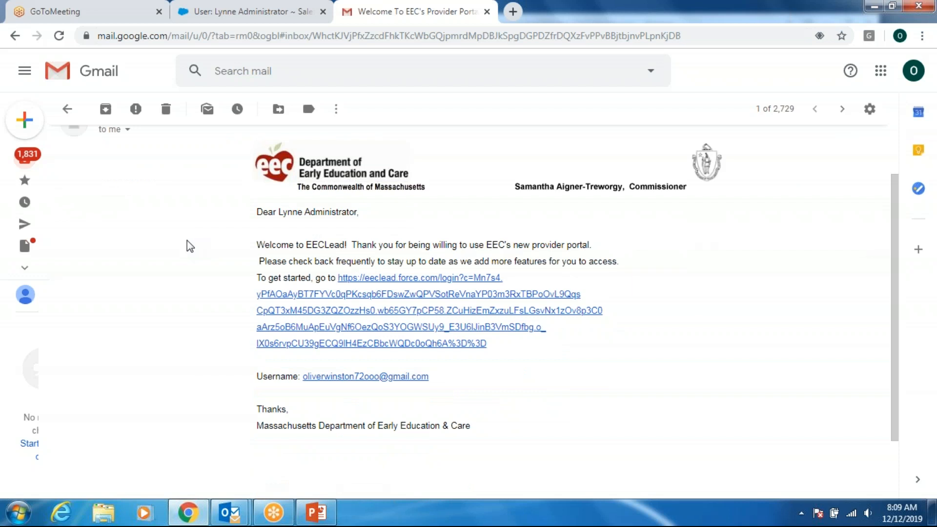
scroll(186, 240, up, 1)
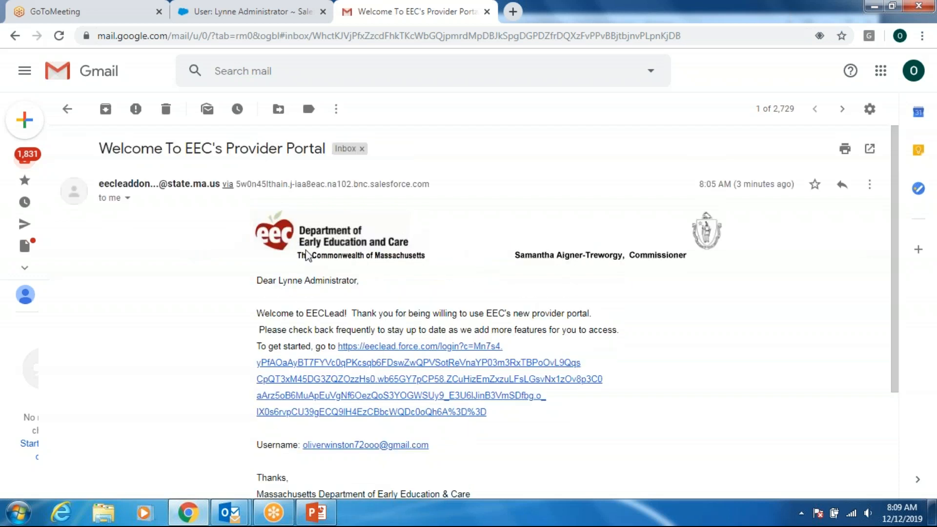
scroll(218, 250, down, 2)
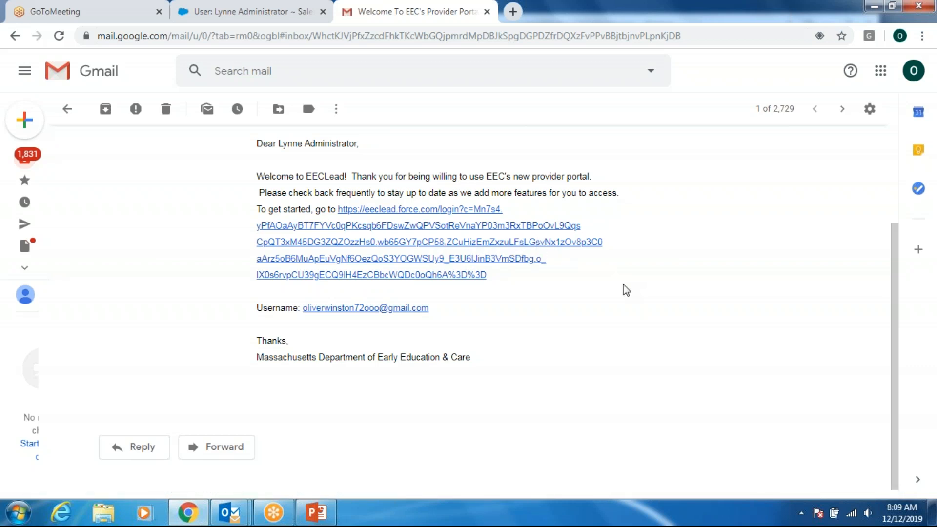
scroll(624, 291, up, 2)
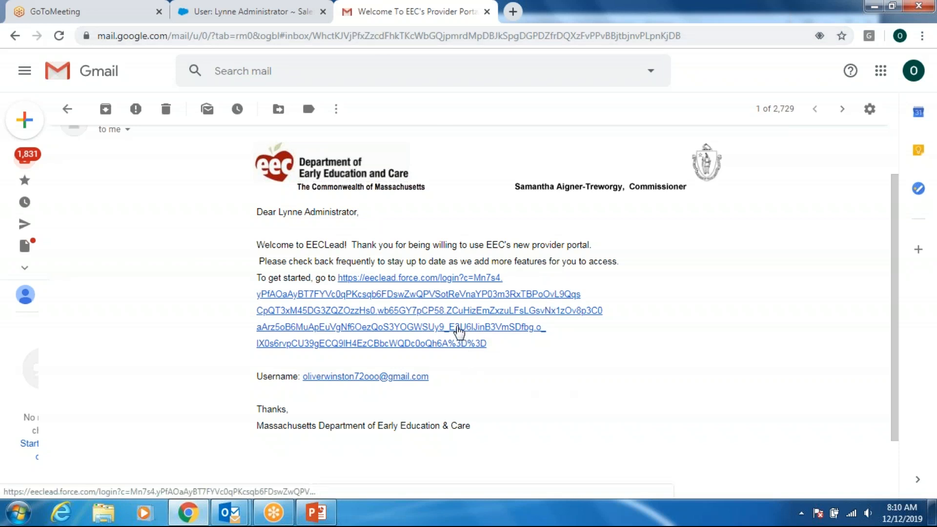
- Follow the email's eeclead link and submit a new password and its confirmation
click(411, 284)
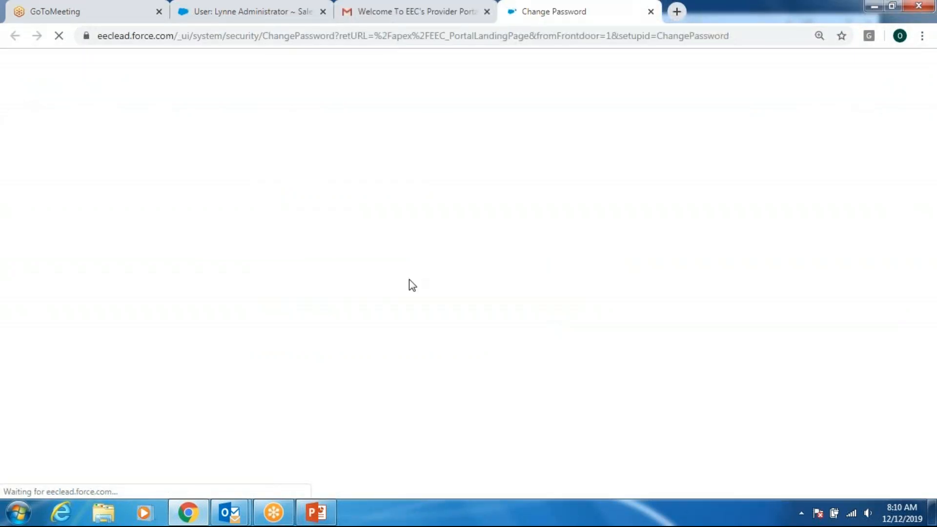
scroll(730, 299, down, 1)
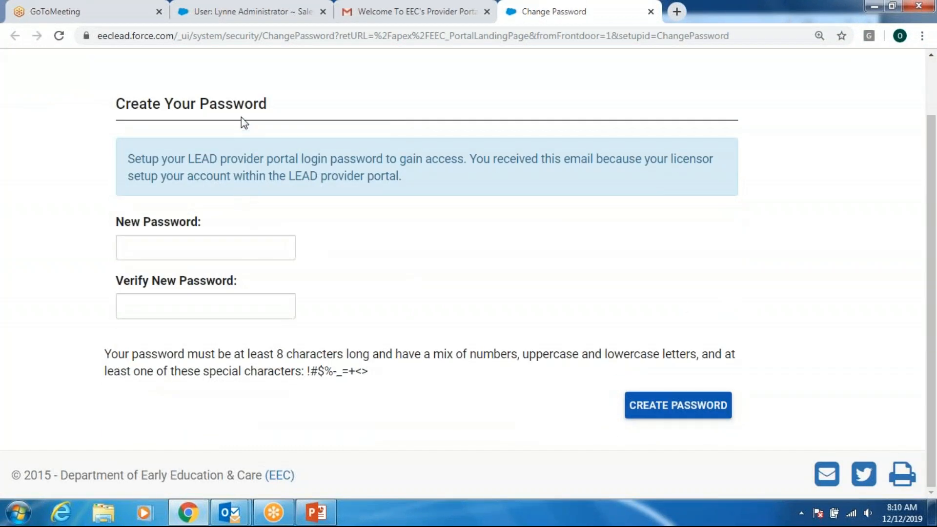
click(220, 254)
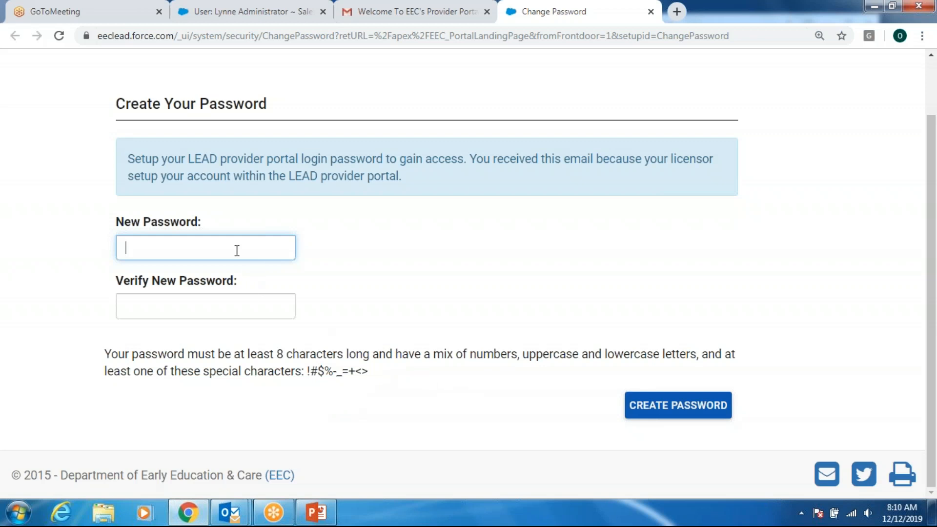
text(••••••••••)
click(161, 309)
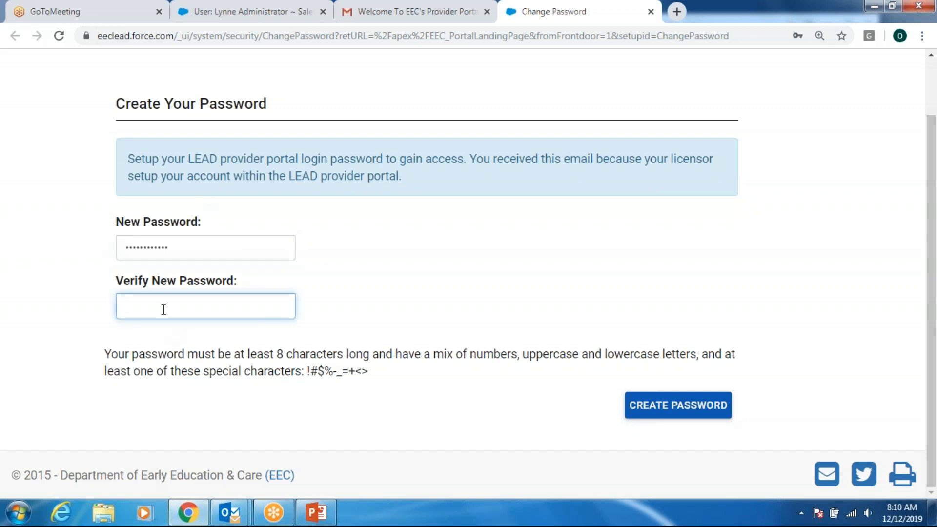
text(••••••••••••)
click(662, 401)
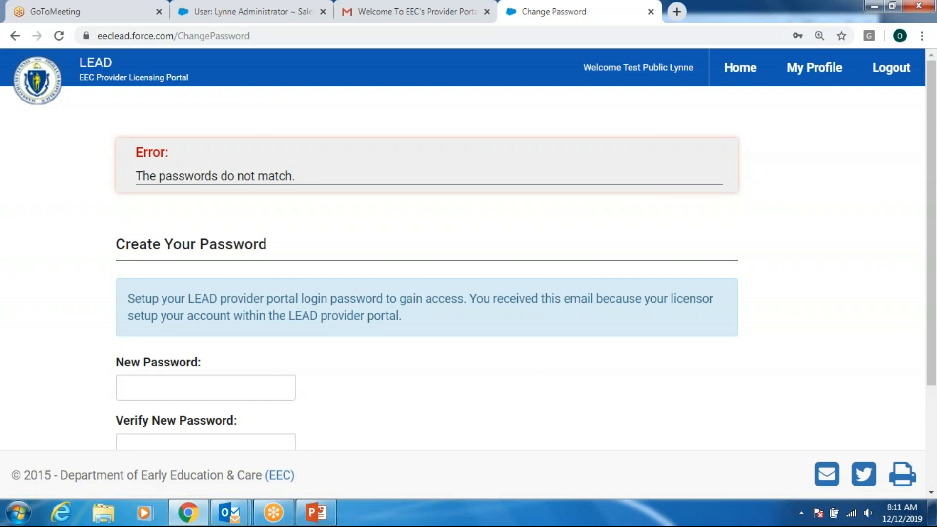
- Re-enter matching passwords after the mismatch error and create the password to enter the portal
scroll(310, 332, down, 2)
click(259, 324)
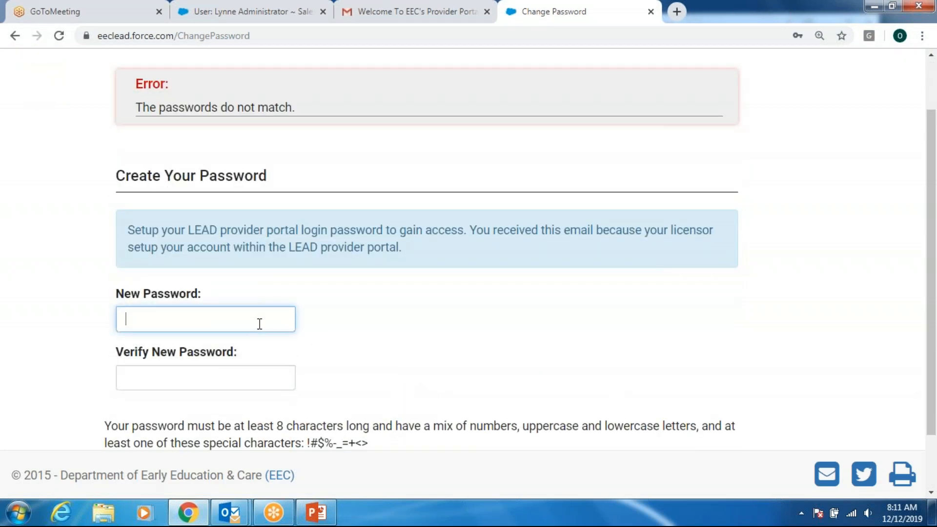
text(••••••••••••)
click(235, 375)
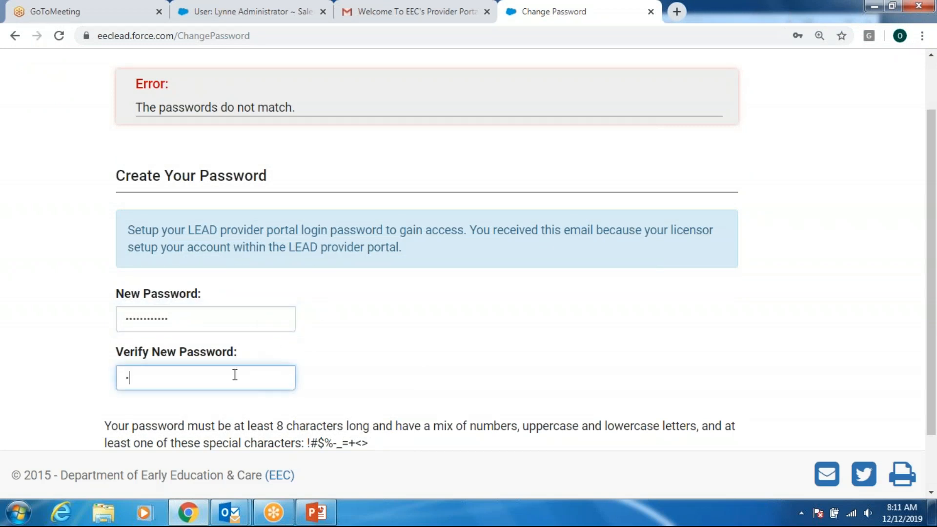
text(••••••••••••)
scroll(235, 374, down, 2)
click(682, 414)
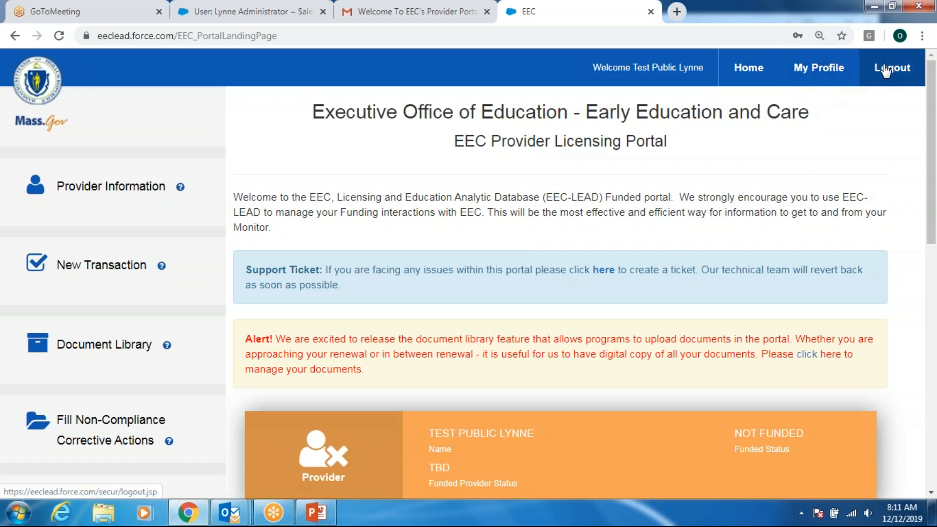
scroll(704, 279, down, 1)
scroll(703, 276, down, 1)
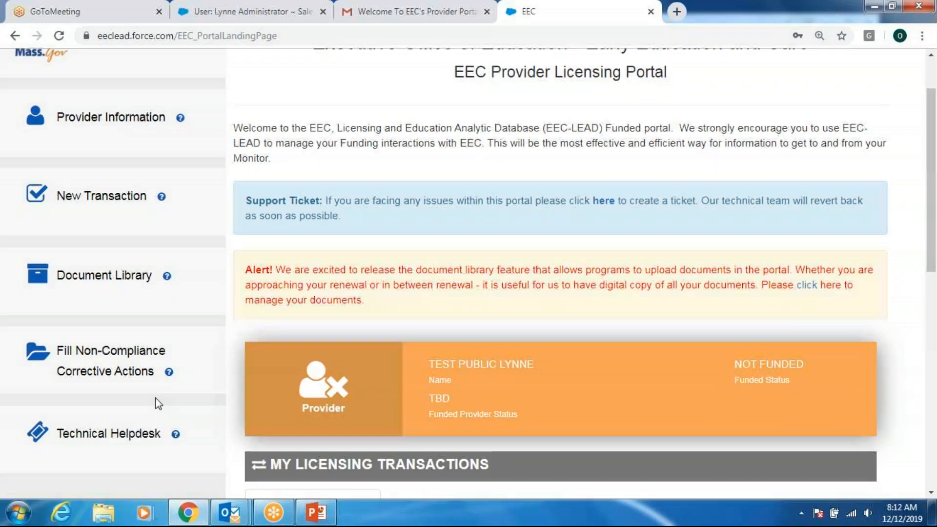
scroll(155, 397, down, 3)
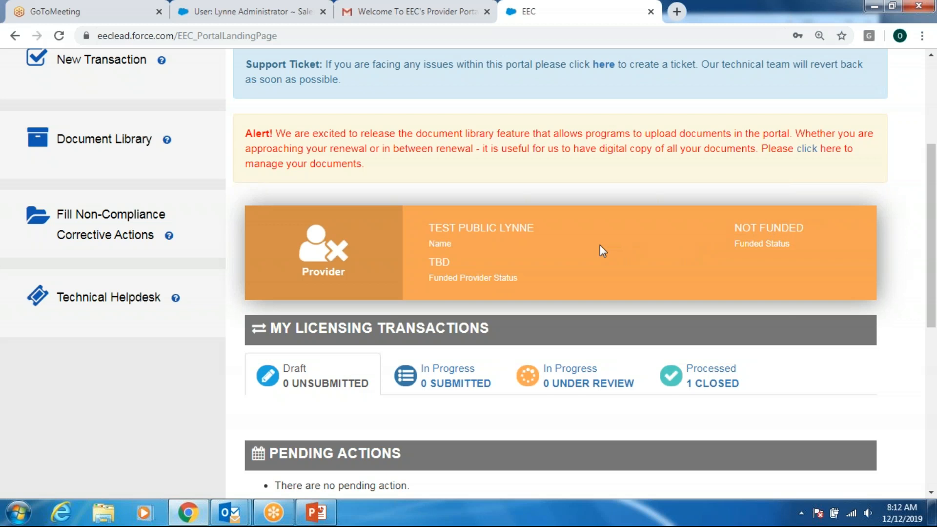
scroll(599, 245, down, 3)
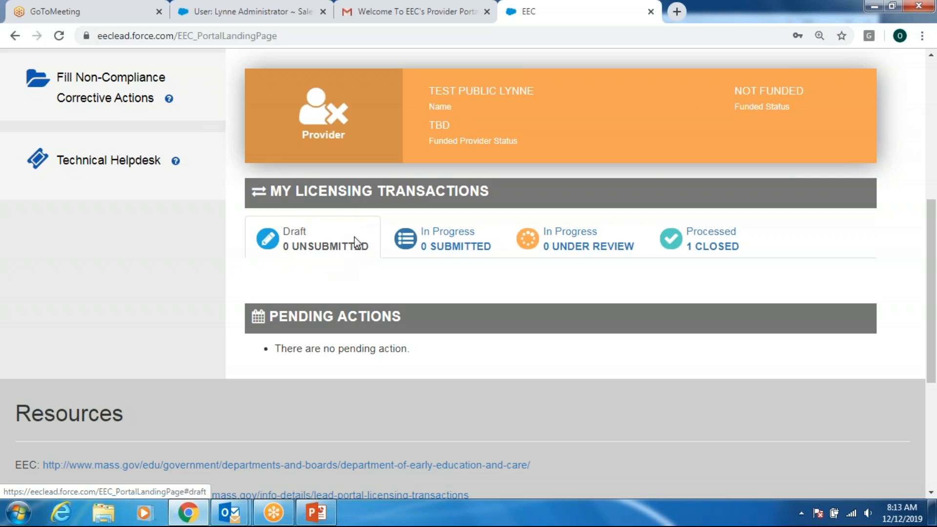
click(484, 232)
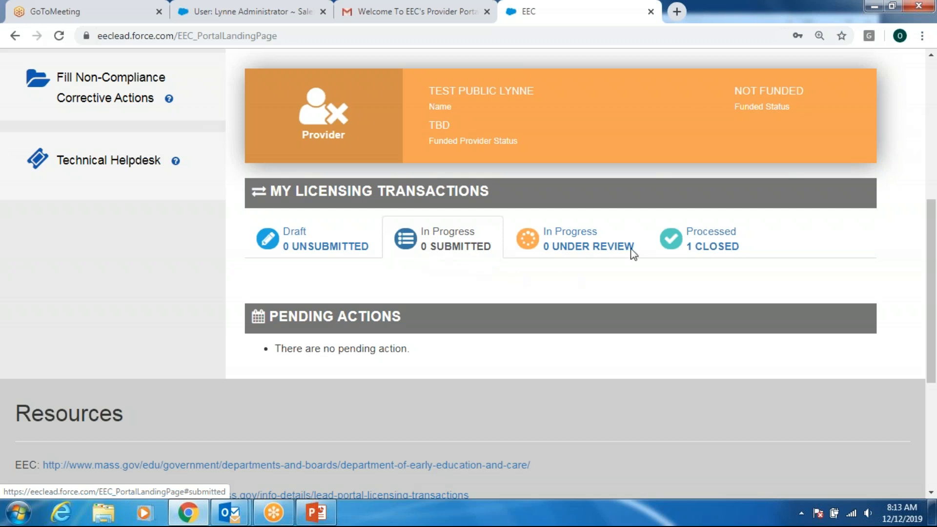
click(611, 228)
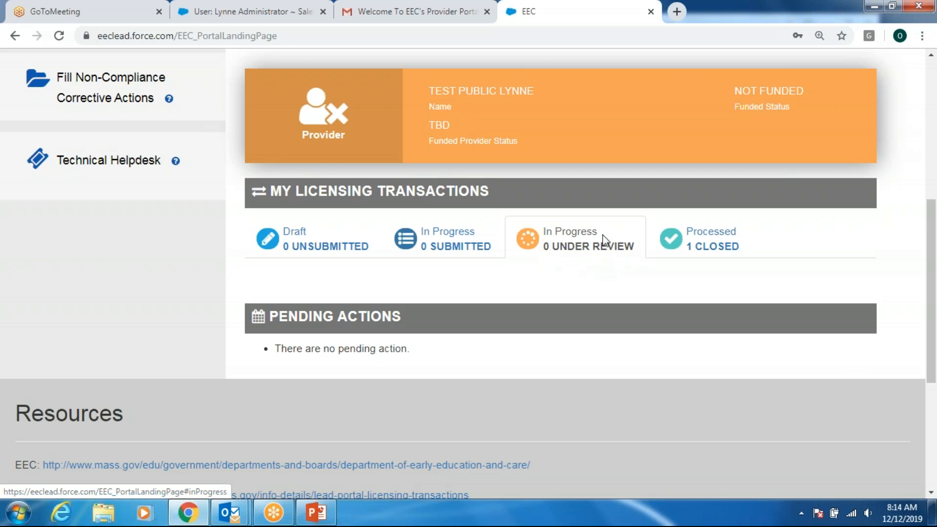
click(715, 231)
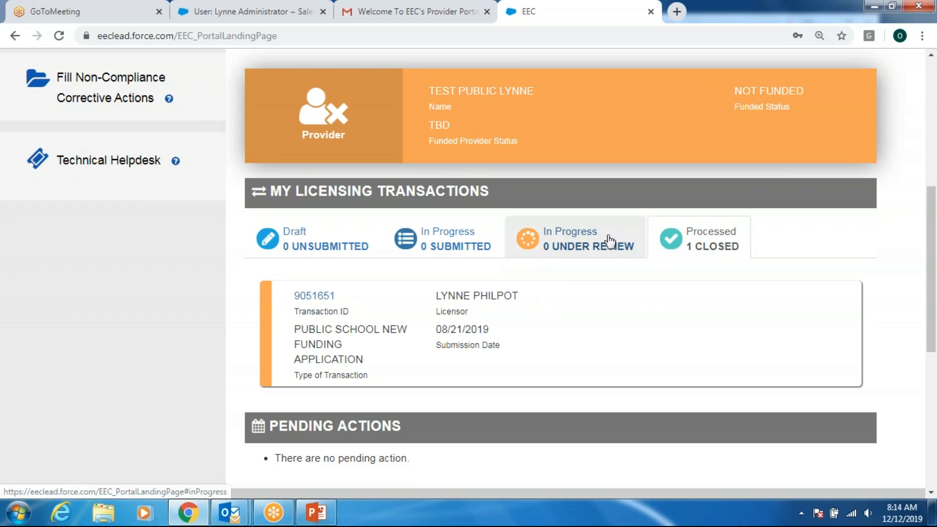
click(429, 238)
click(528, 237)
click(681, 237)
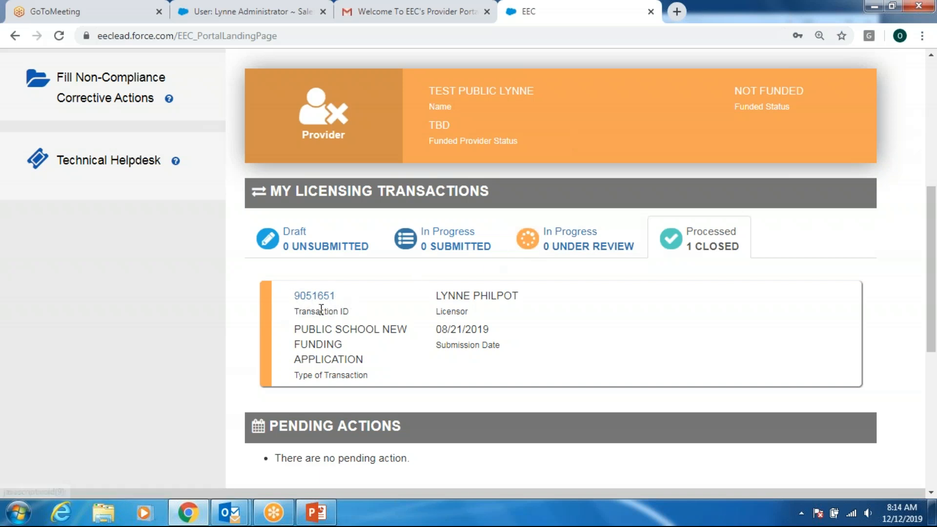
click(335, 240)
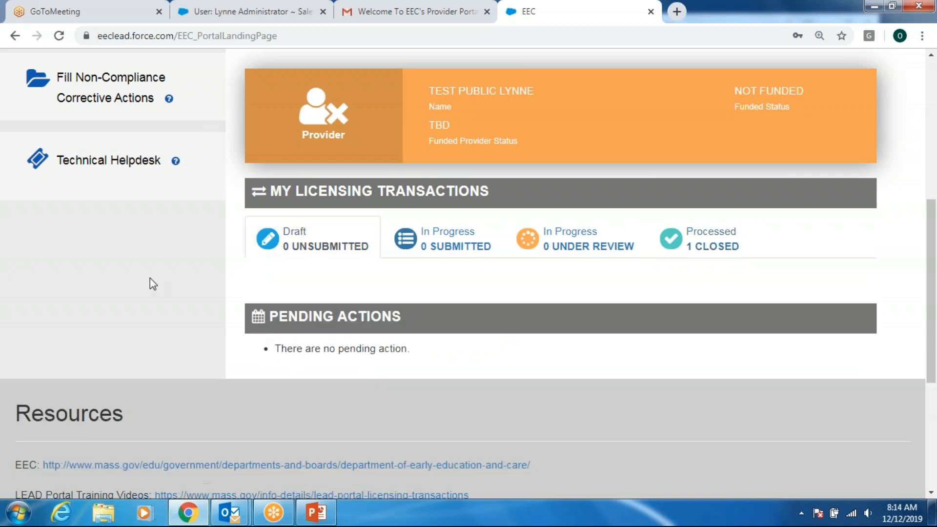
scroll(137, 293, up, 7)
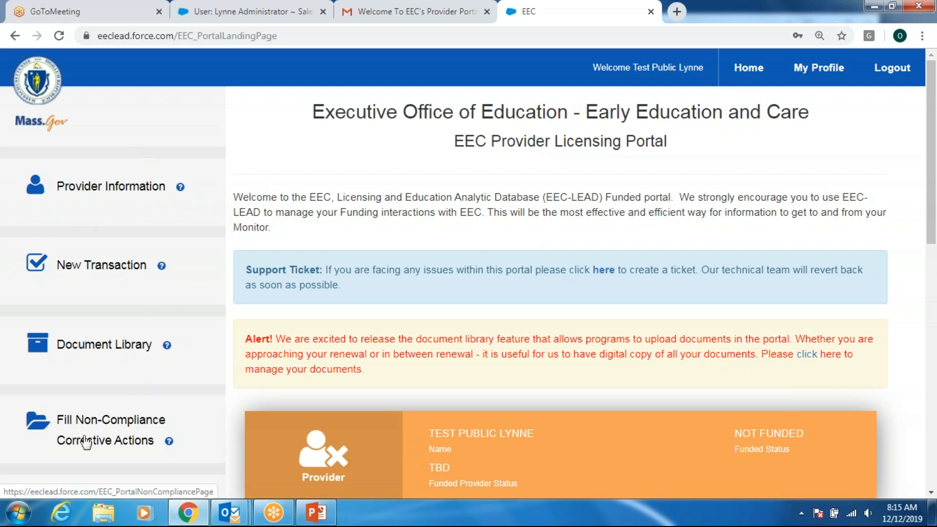
- Go to New Transaction from the portal's left sidebar
click(111, 266)
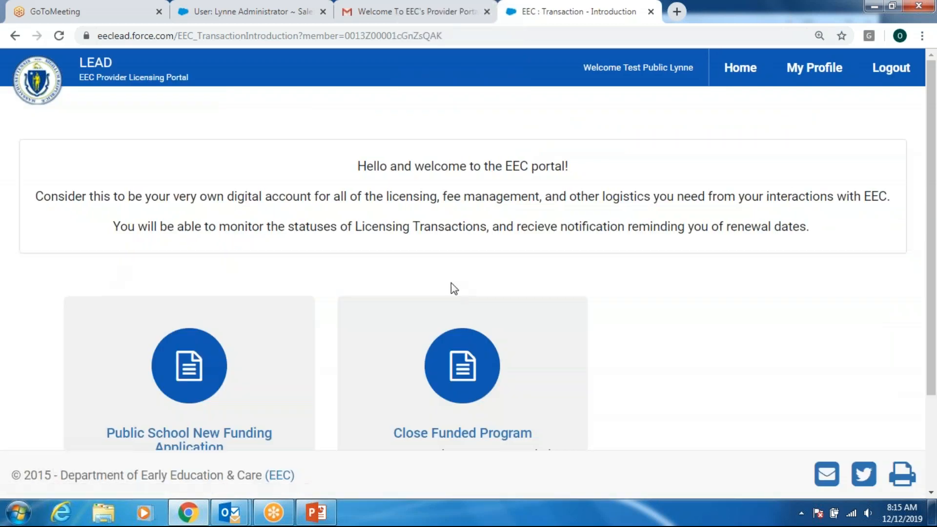
- Choose Public School New Funding Application and confirm YES to start the form
scroll(642, 322, down, 1)
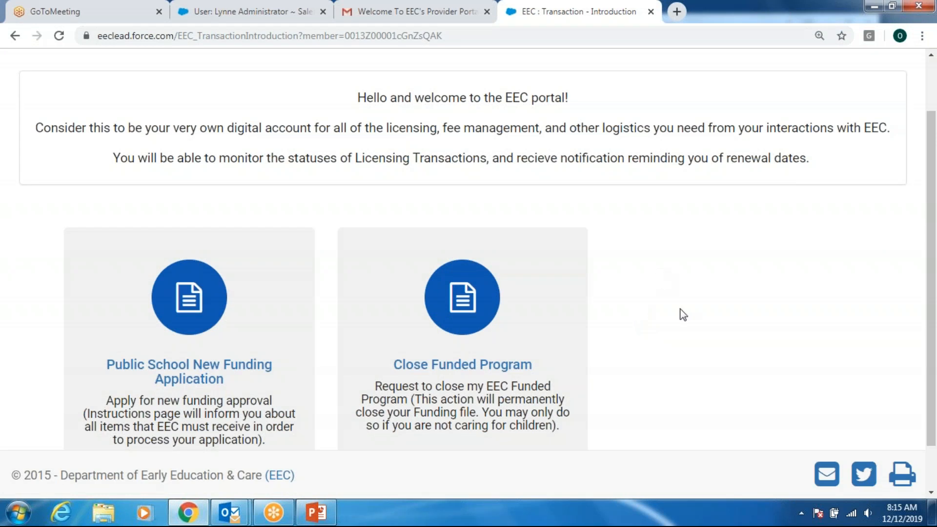
scroll(635, 322, down, 1)
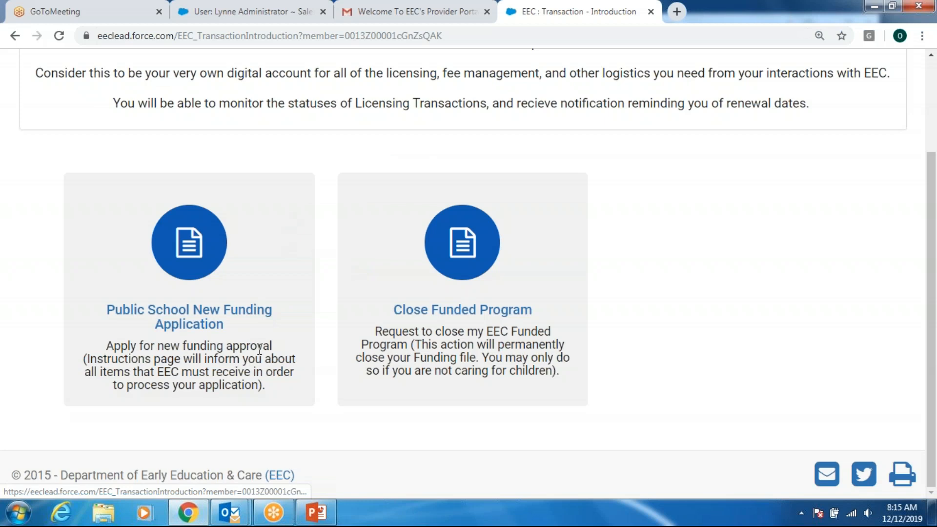
click(241, 314)
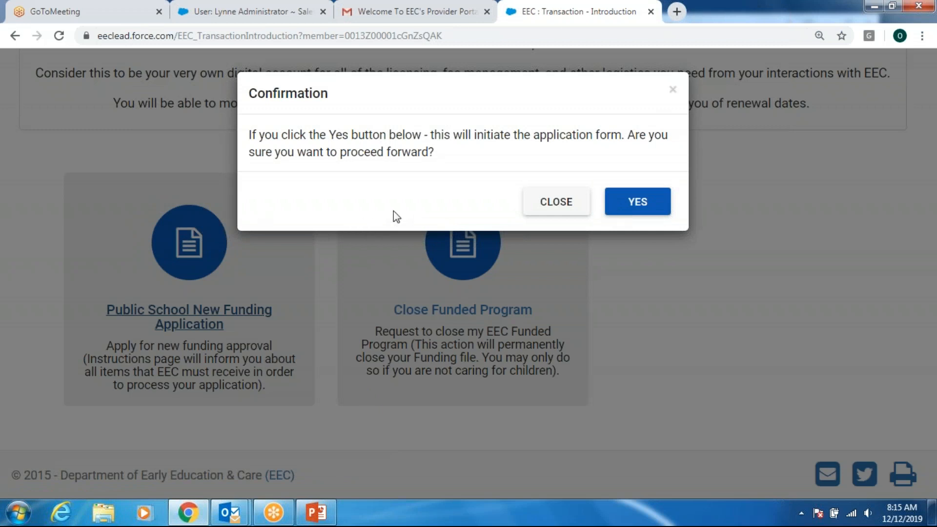
click(640, 210)
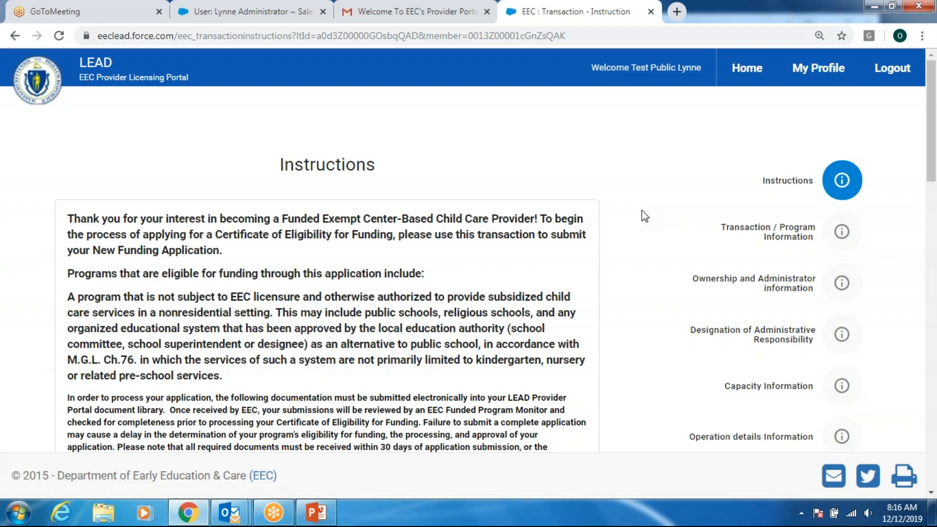
- Read the funding application instructions to the bottom and continue with NEXT
scroll(644, 216, down, 1)
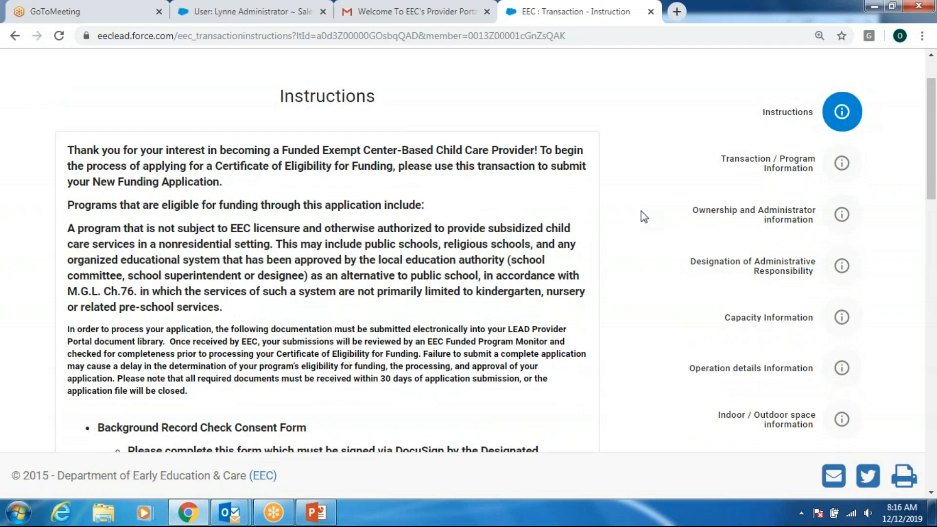
scroll(644, 216, down, 1)
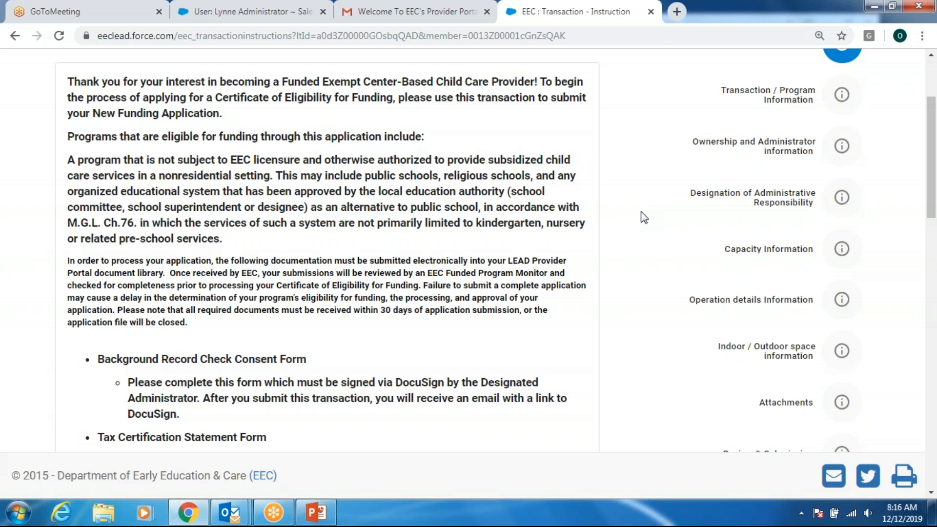
scroll(644, 217, down, 1)
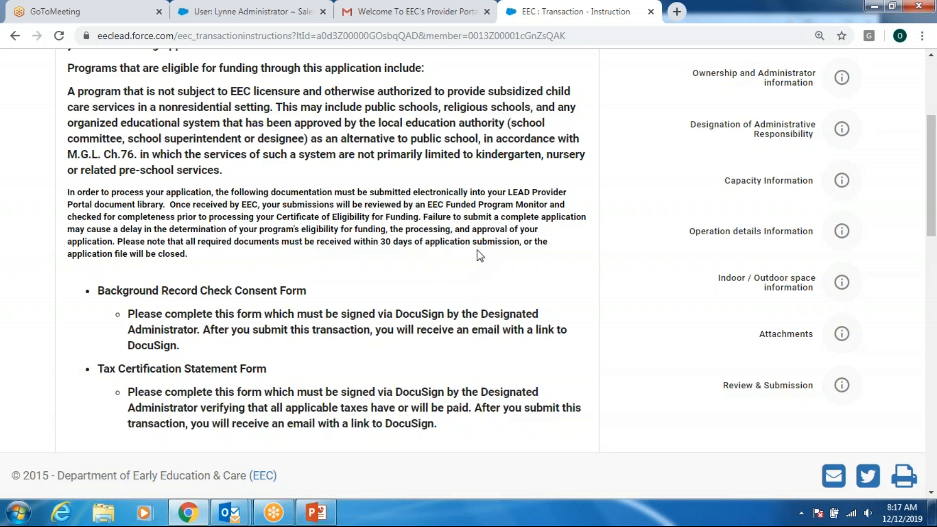
scroll(475, 254, down, 10)
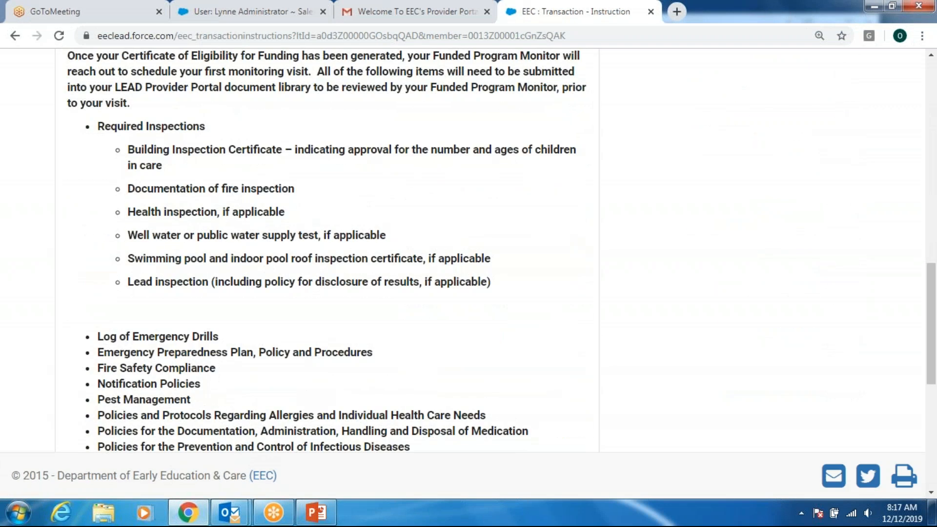
scroll(465, 253, down, 3)
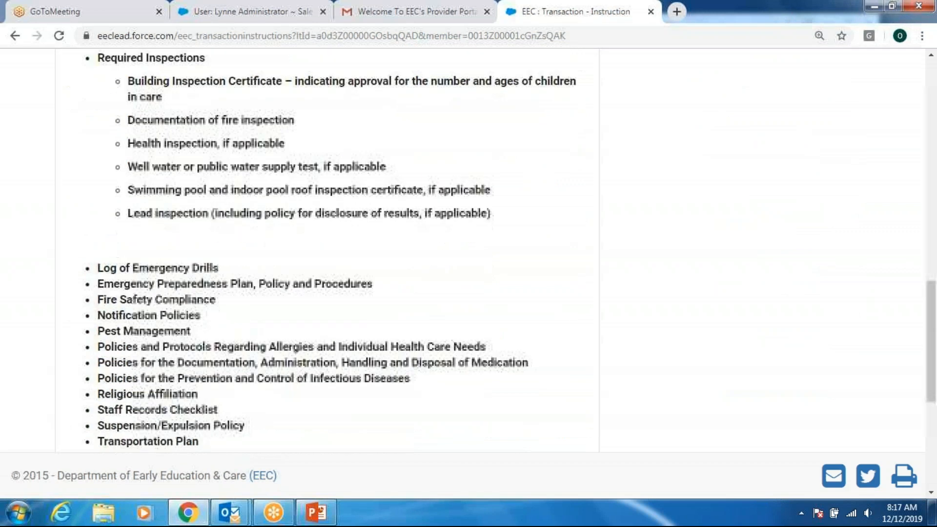
scroll(471, 247, down, 4)
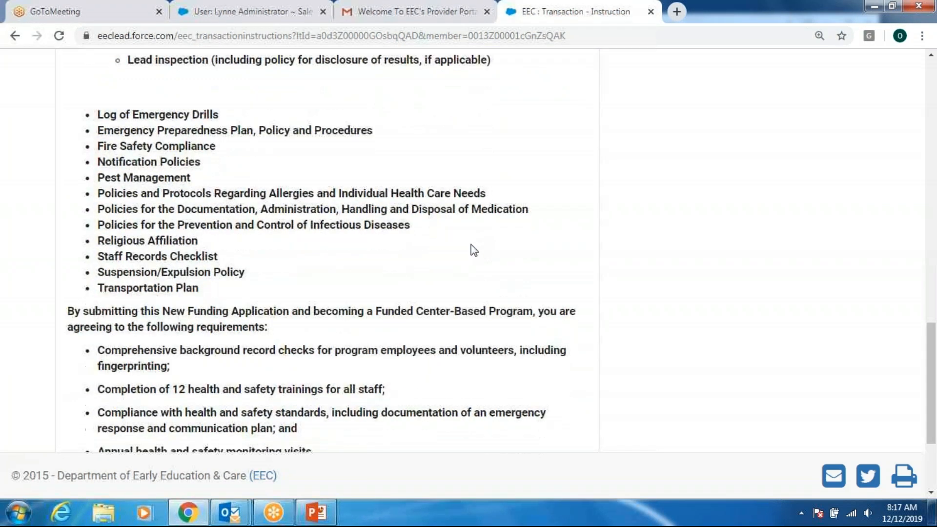
scroll(476, 251, up, 3)
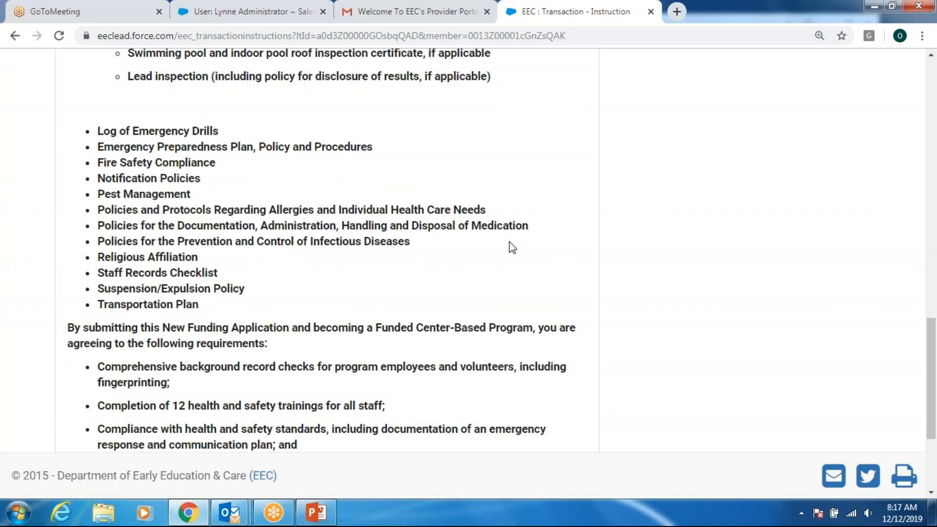
scroll(523, 274, down, 1)
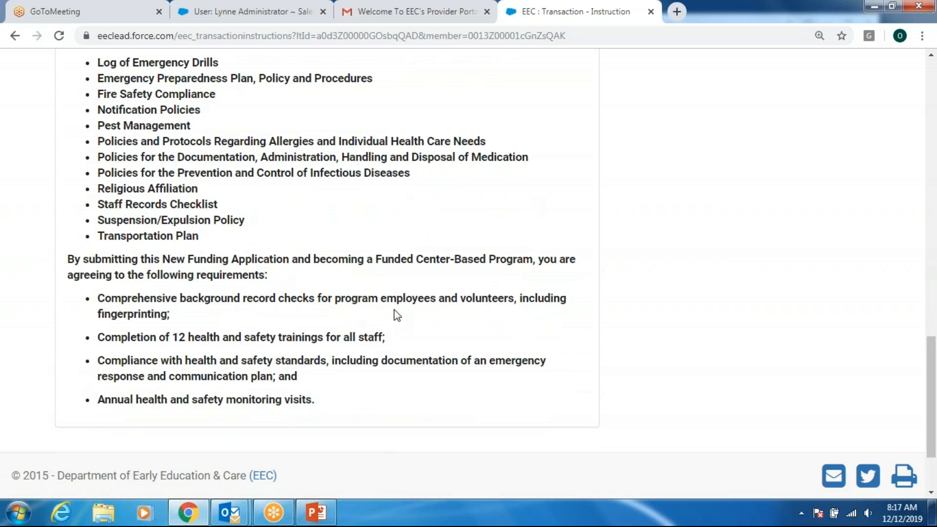
scroll(397, 316, down, 1)
scroll(396, 312, up, 2)
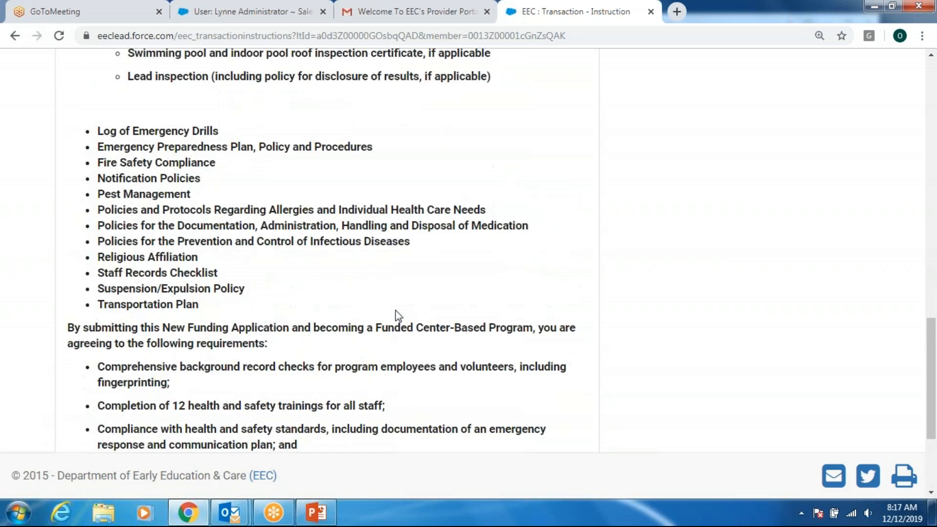
scroll(446, 307, down, 2)
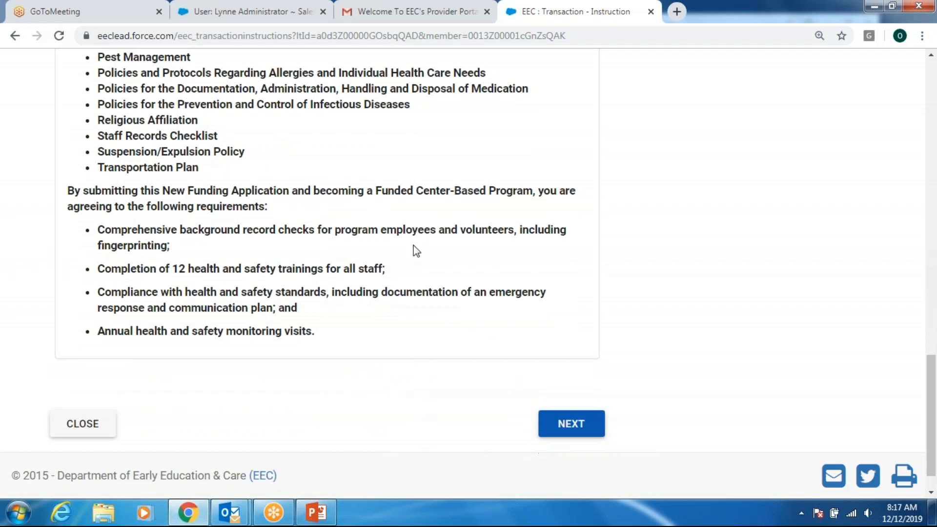
click(571, 423)
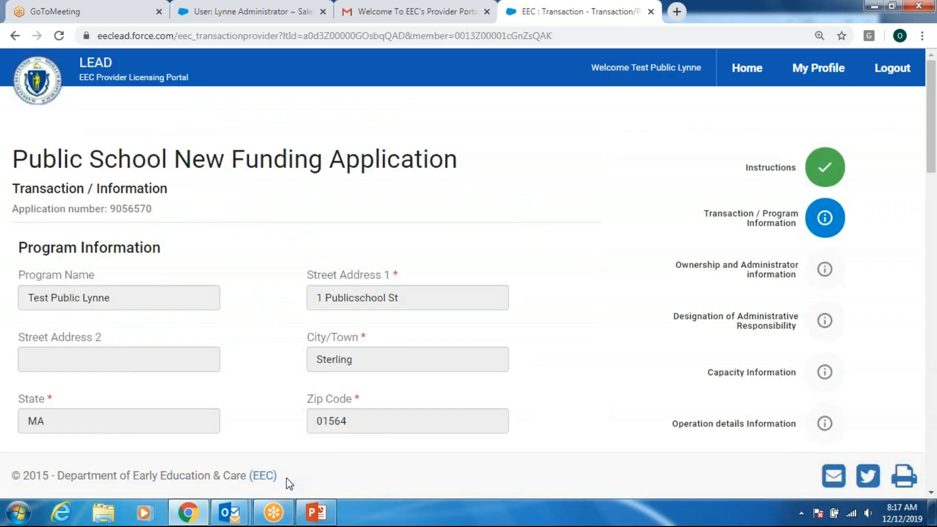
- Scroll through the prefilled Program Information, New Address, New Umbrella and Contact Information sections
scroll(554, 344, down, 2)
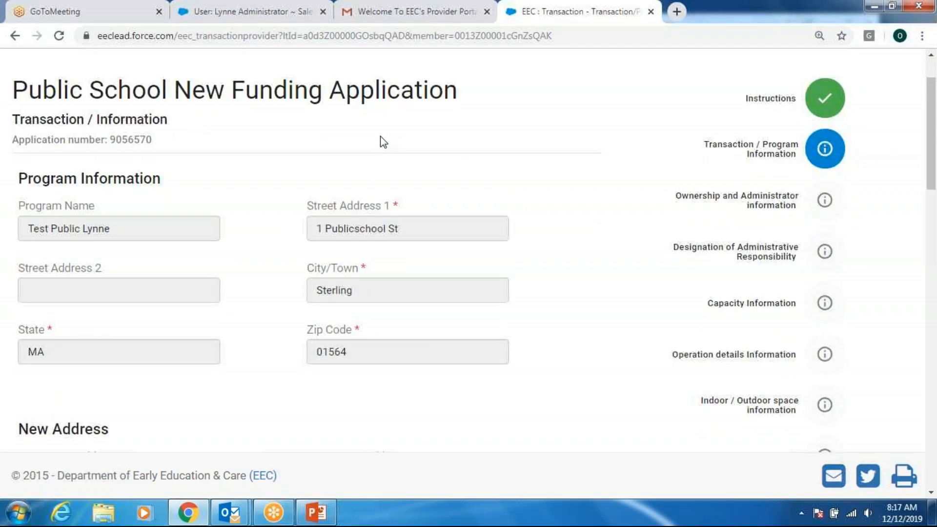
scroll(381, 142, down, 2)
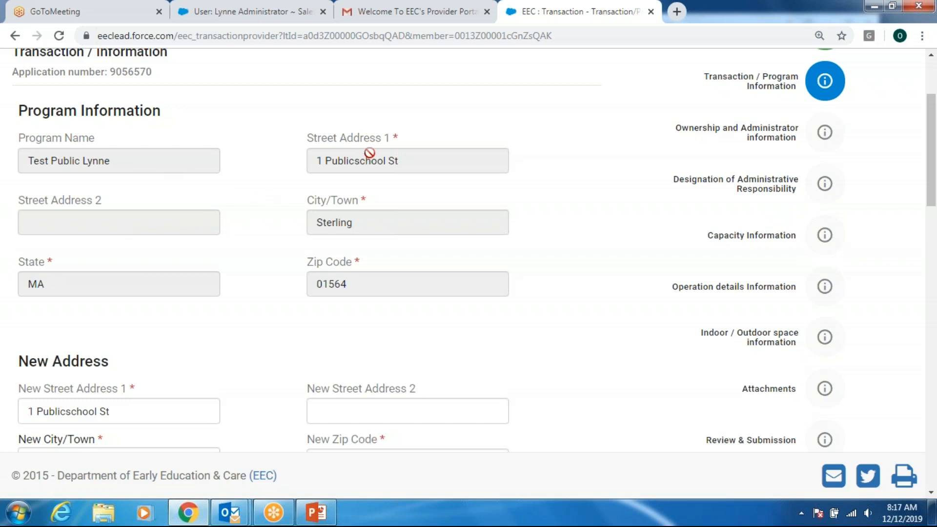
scroll(276, 233, down, 1)
scroll(271, 232, down, 3)
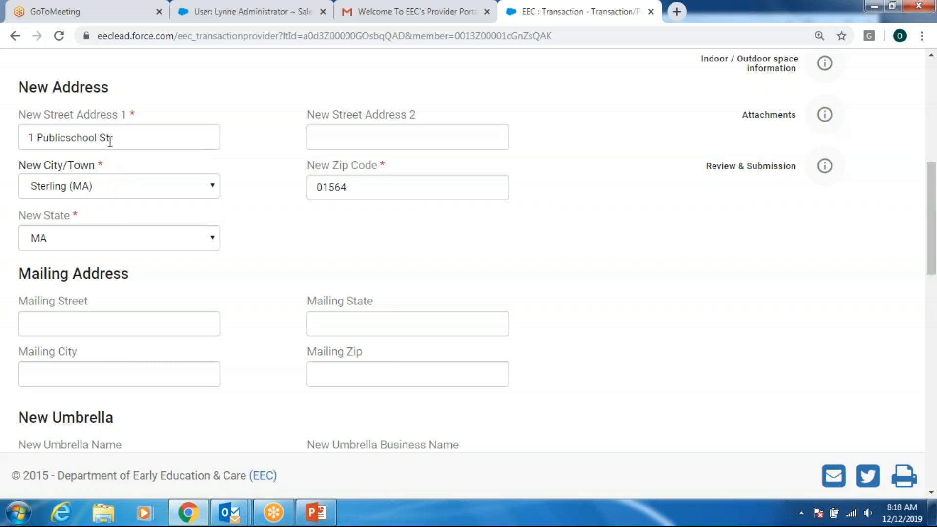
scroll(261, 212, down, 1)
scroll(261, 211, down, 3)
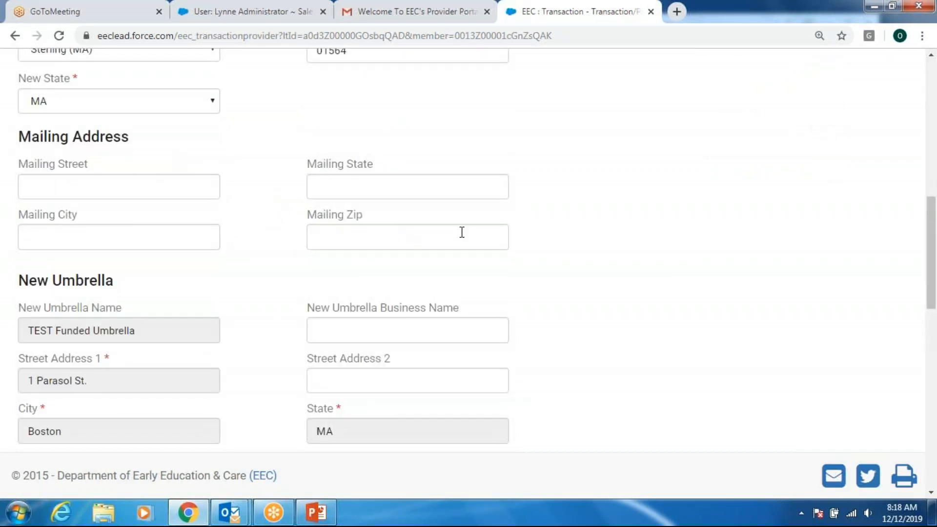
scroll(562, 292, down, 5)
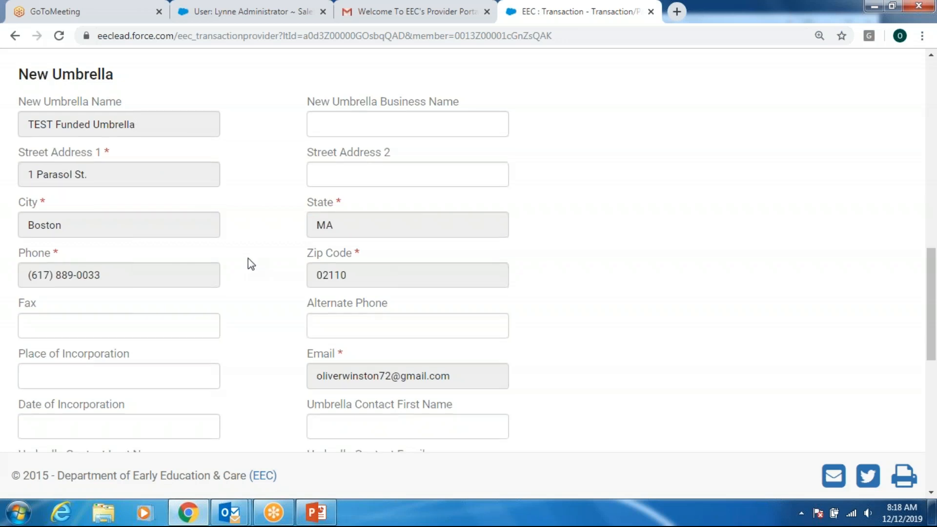
scroll(248, 262, down, 1)
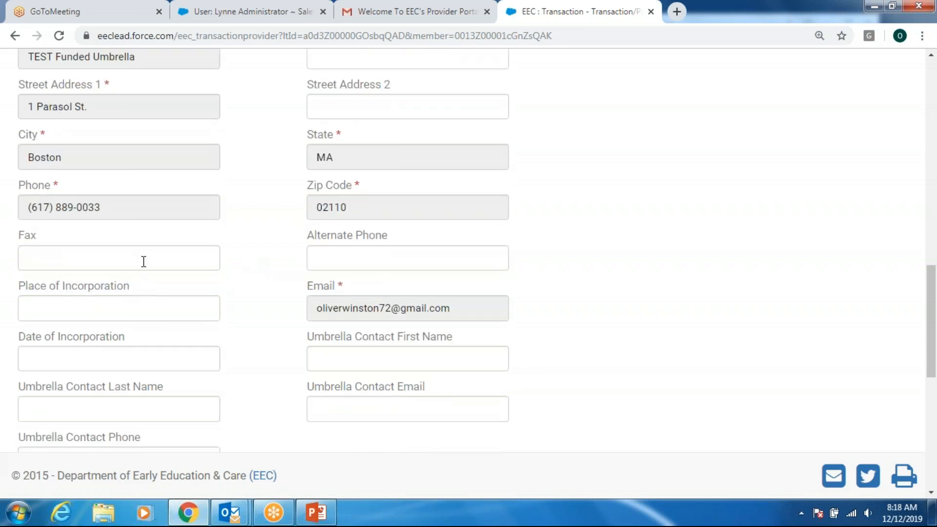
scroll(180, 295, down, 2)
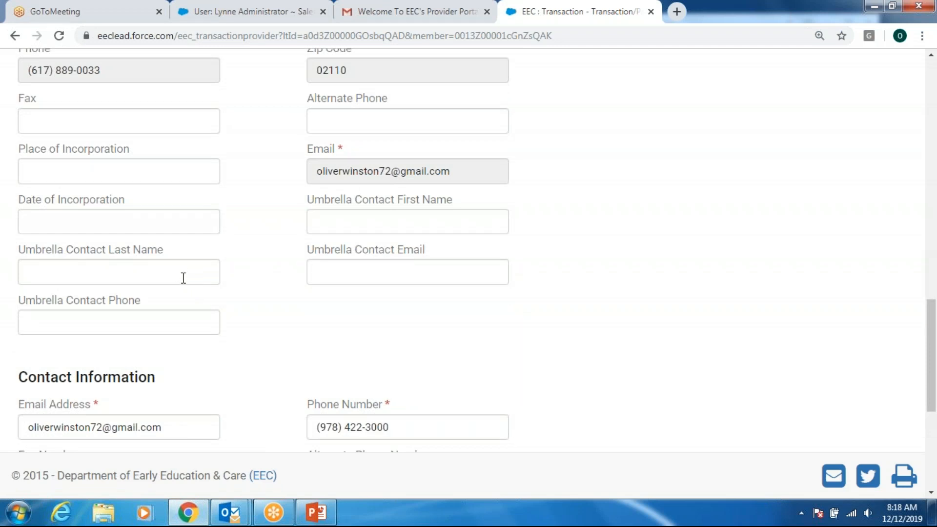
scroll(250, 280, down, 4)
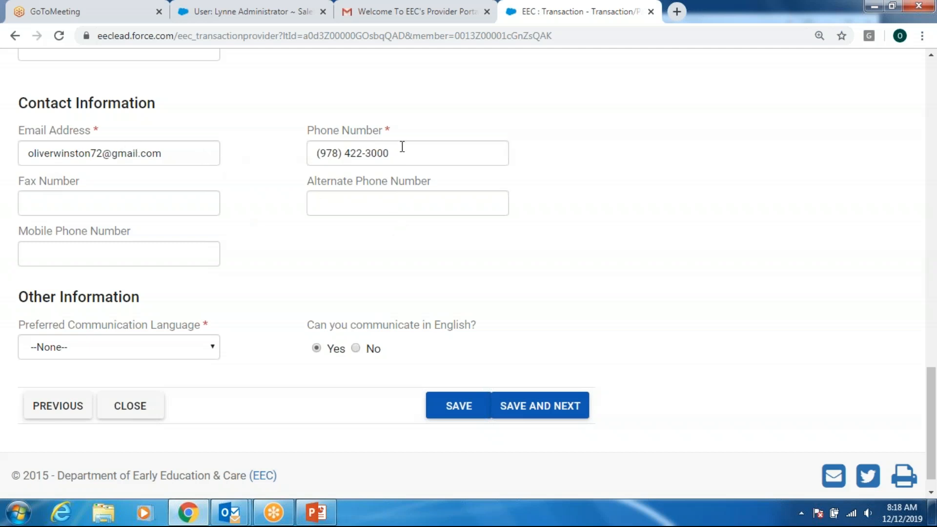
- Pick English as Preferred Communication Language, then SAVE AND NEXT
scroll(285, 239, down, 1)
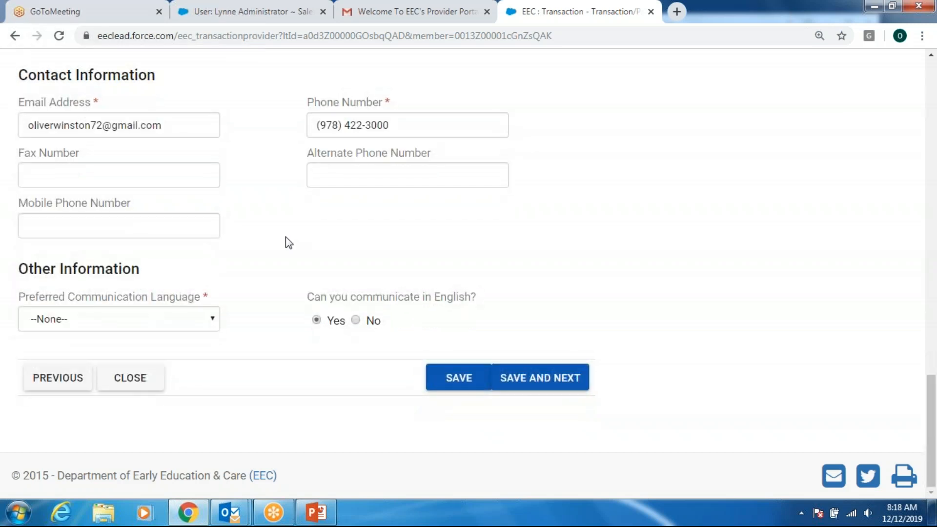
click(215, 322)
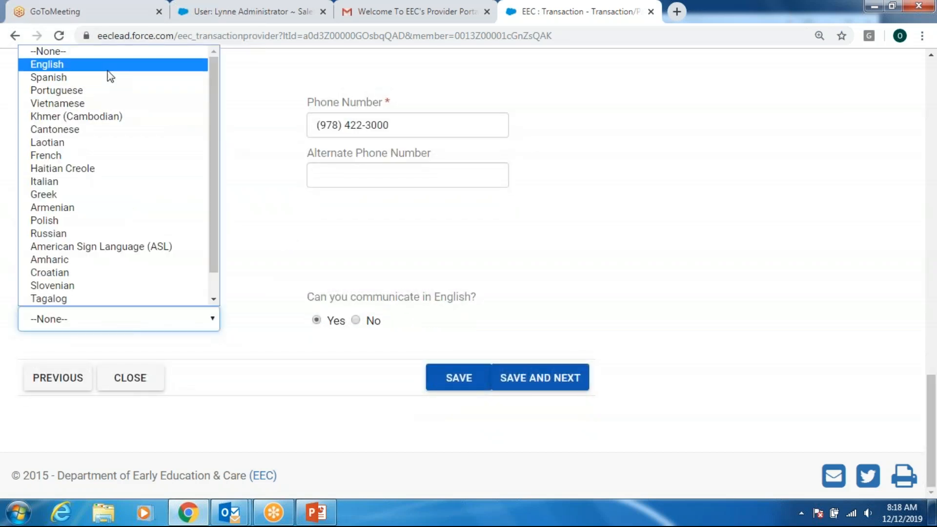
click(73, 65)
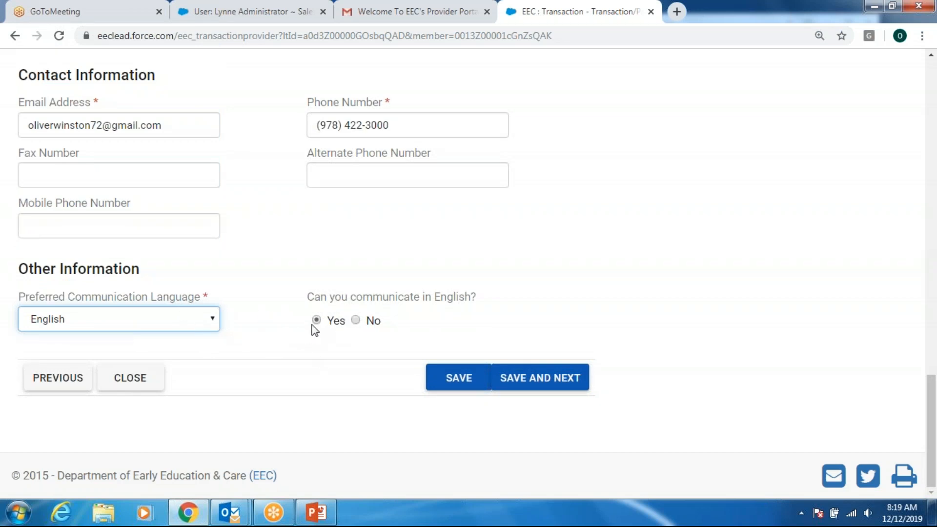
click(560, 389)
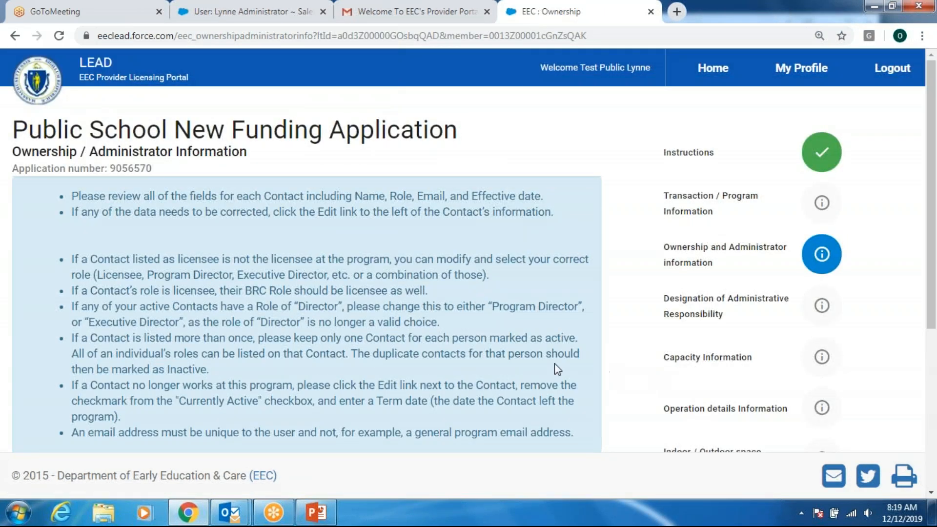
- Scroll down to the contact table listing the Designated Administrator
scroll(554, 362, down, 1)
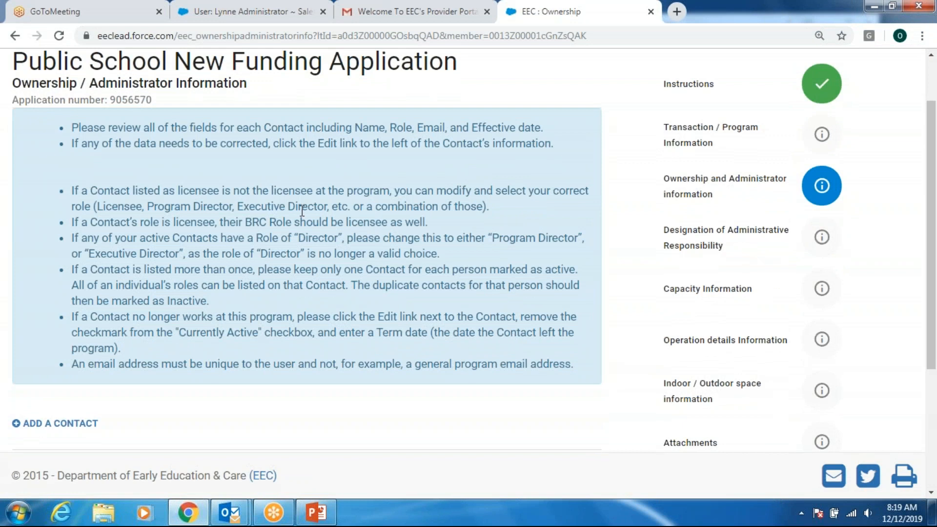
scroll(375, 265, down, 3)
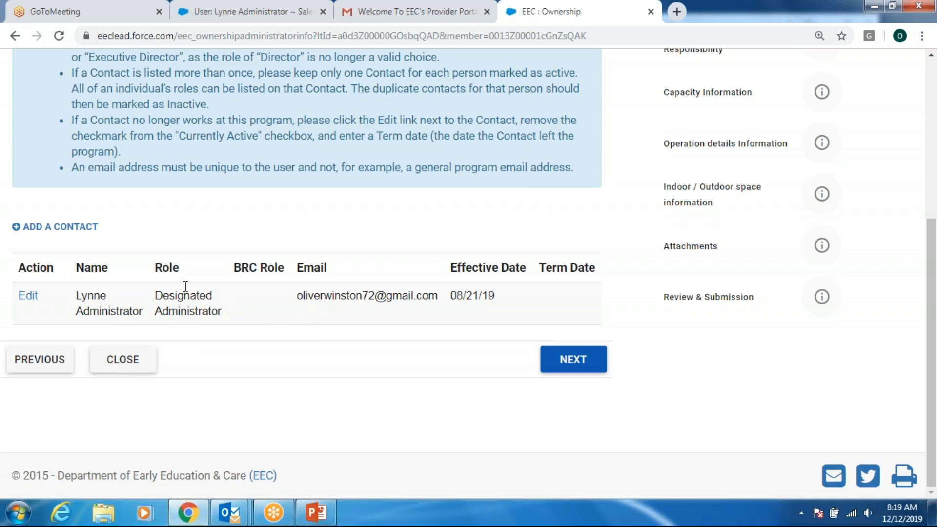
- Open the Designated Administrator contact's edit form and review its details
click(28, 296)
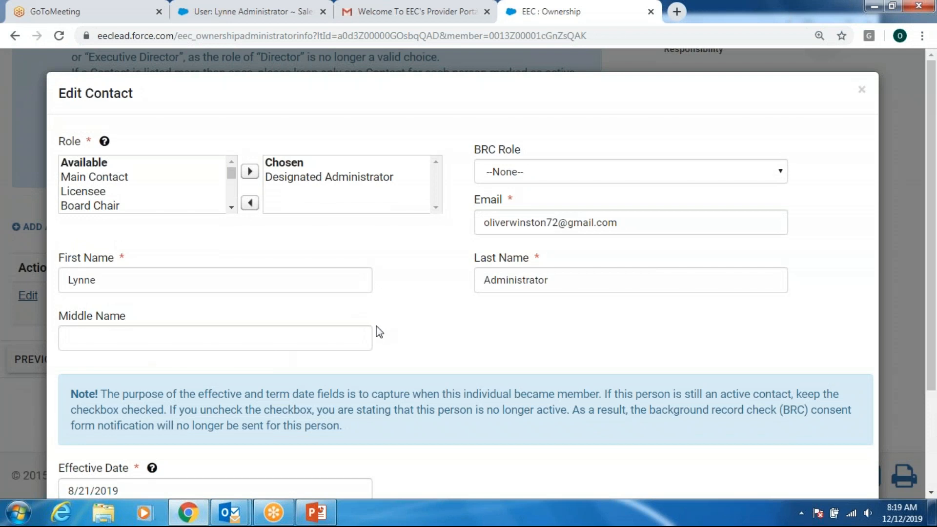
scroll(376, 326, down, 1)
click(139, 213)
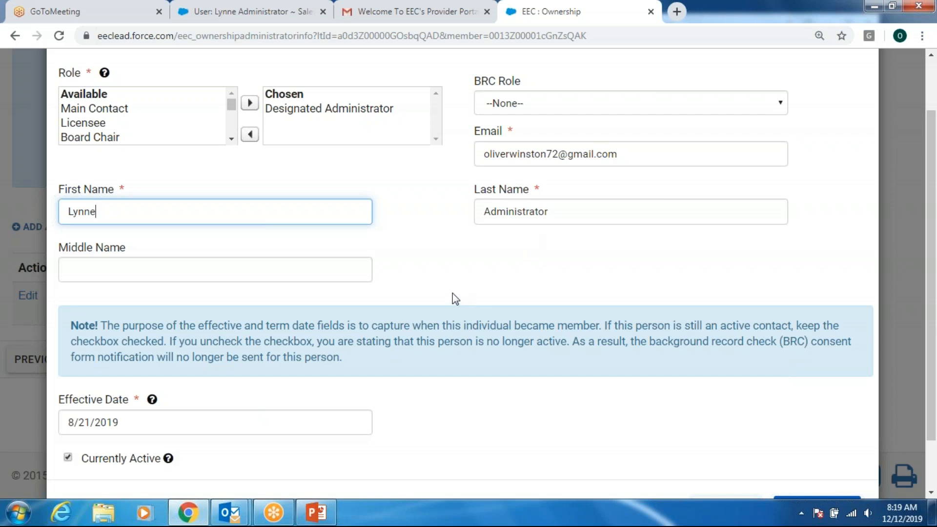
scroll(436, 322, down, 1)
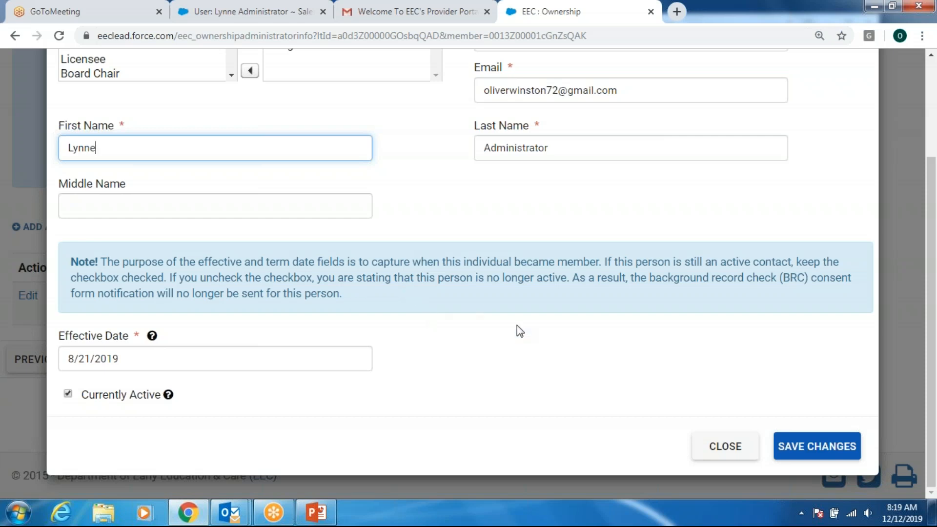
scroll(459, 343, up, 1)
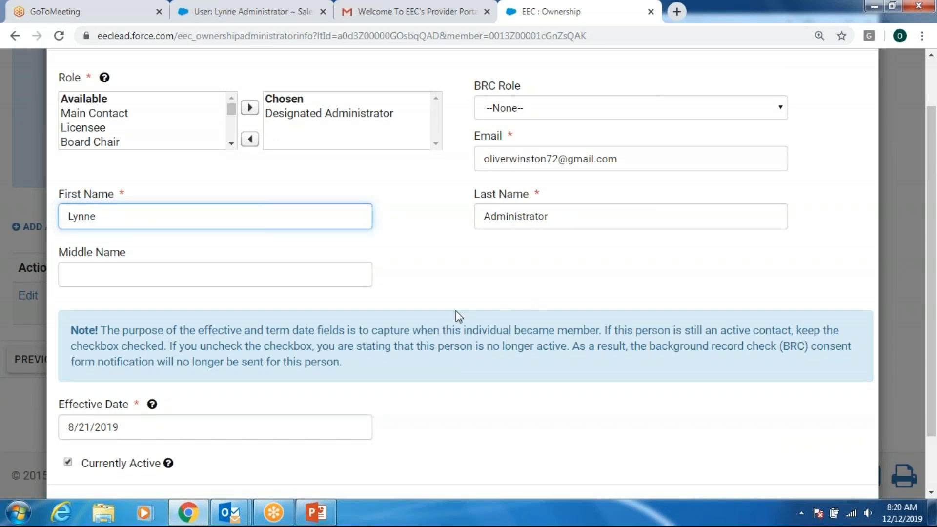
scroll(453, 304, down, 1)
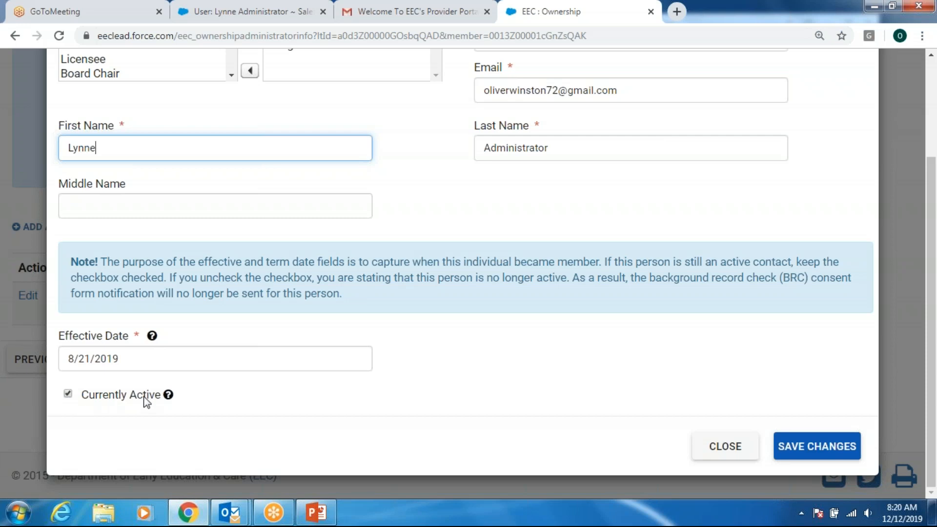
- Toggle the contact's active status, leave Term Date empty, and close the form unsaved
click(67, 394)
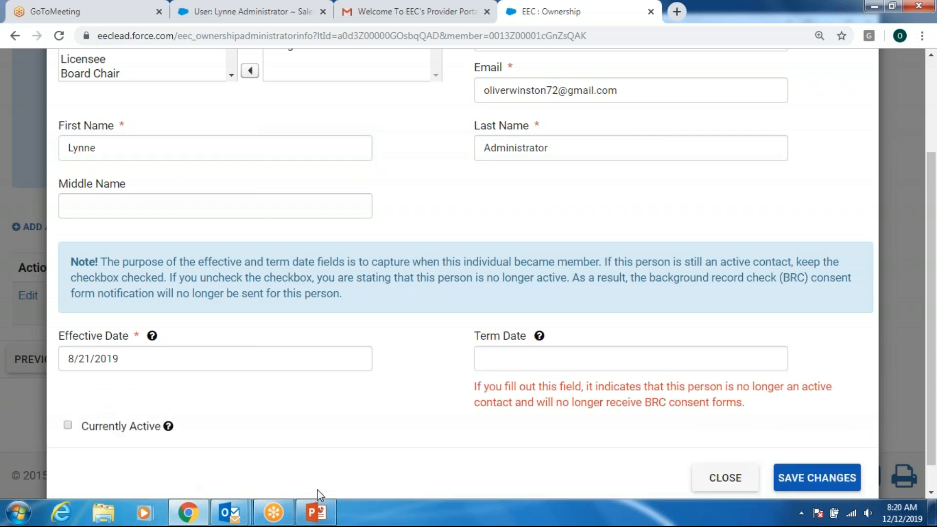
click(506, 364)
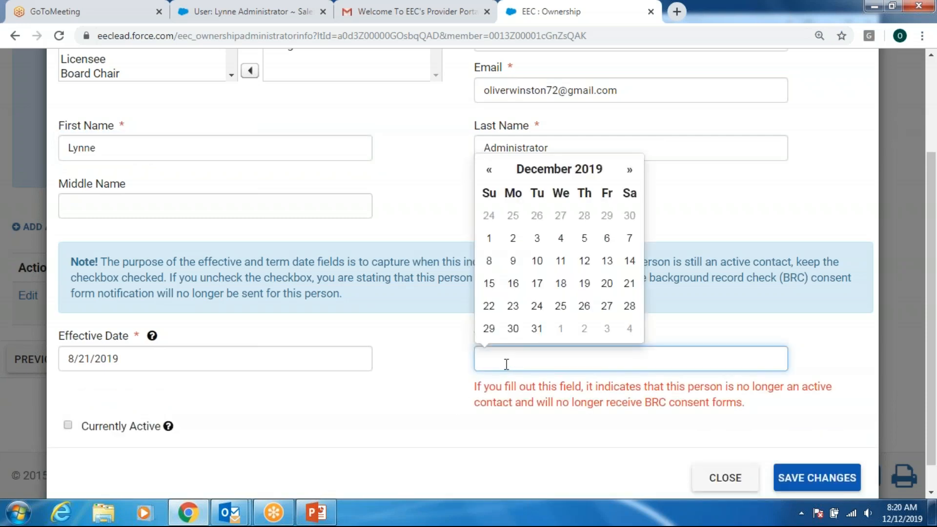
click(400, 406)
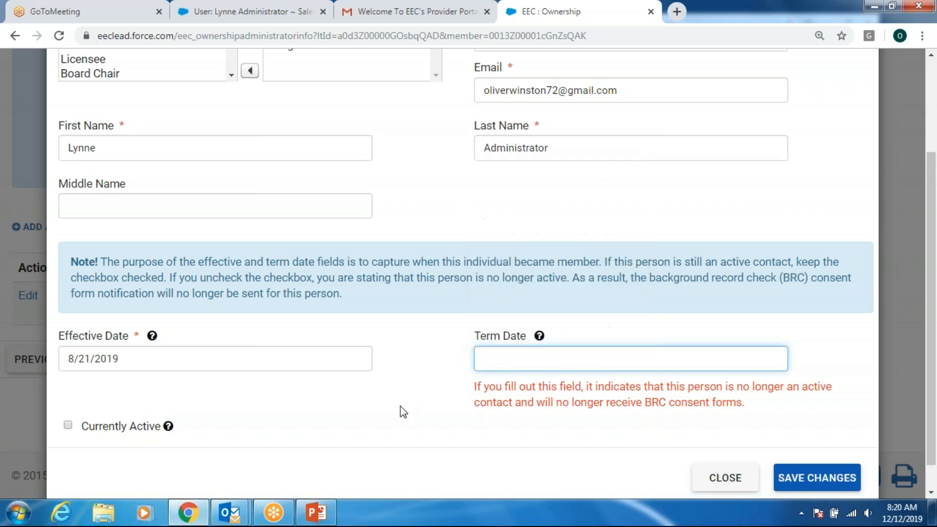
click(734, 490)
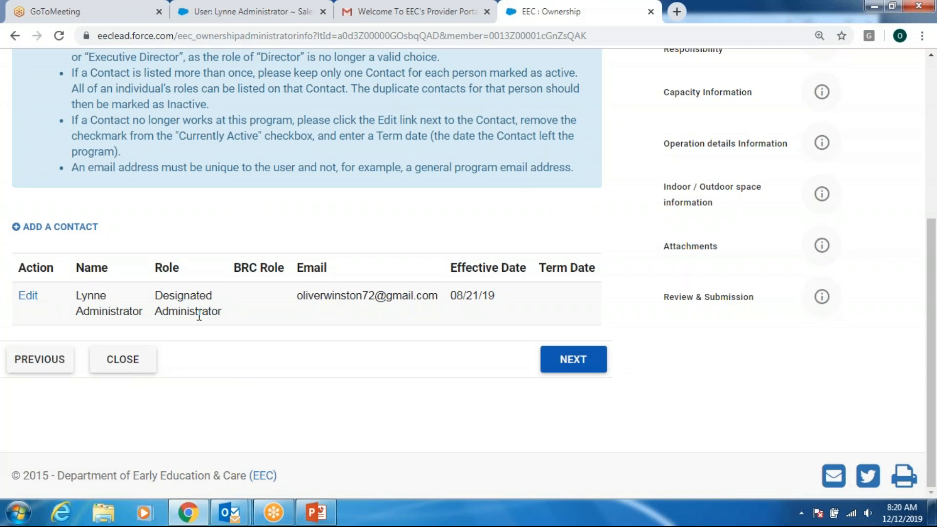
click(69, 229)
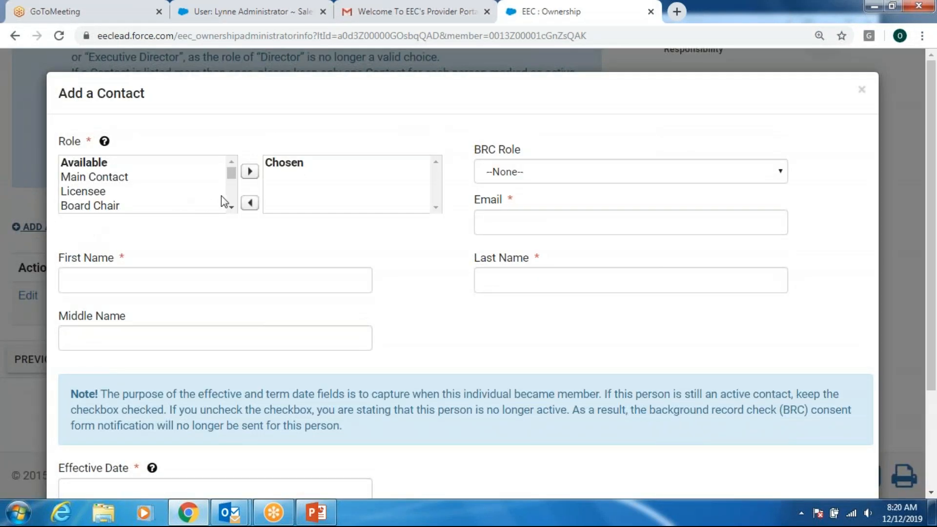
click(231, 209)
click(232, 208)
click(232, 209)
click(232, 208)
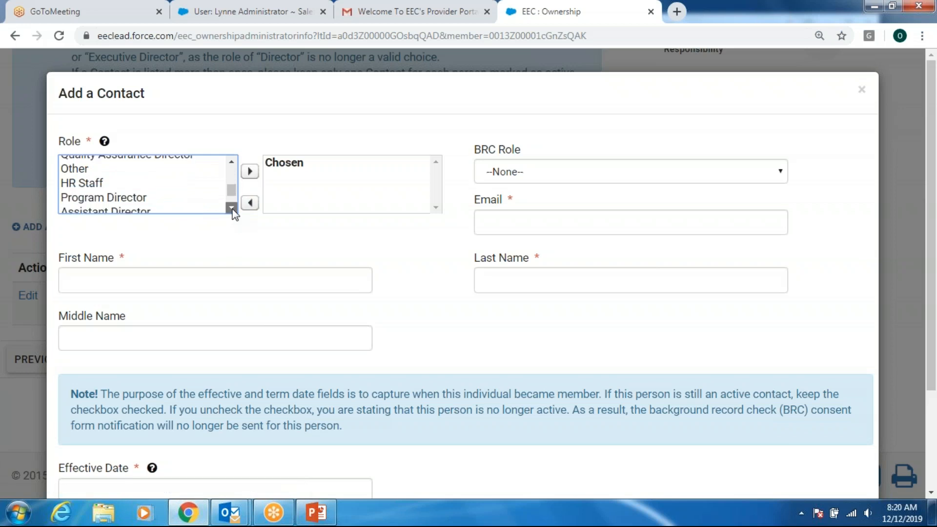
click(232, 209)
click(232, 209)
click(158, 206)
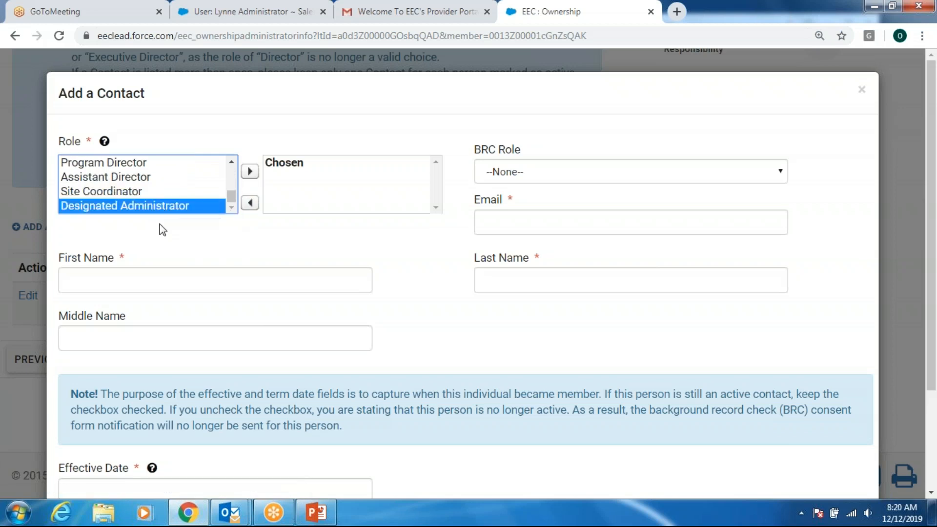
click(249, 172)
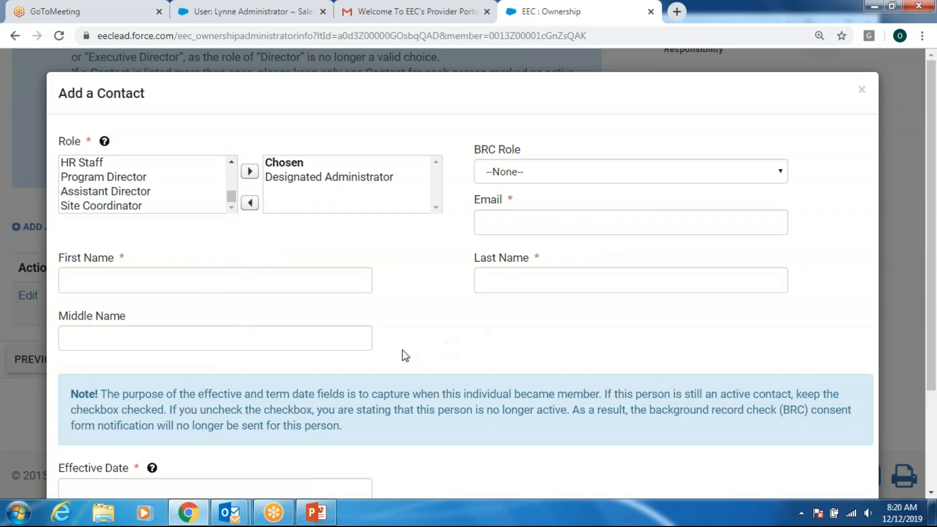
scroll(405, 356, down, 3)
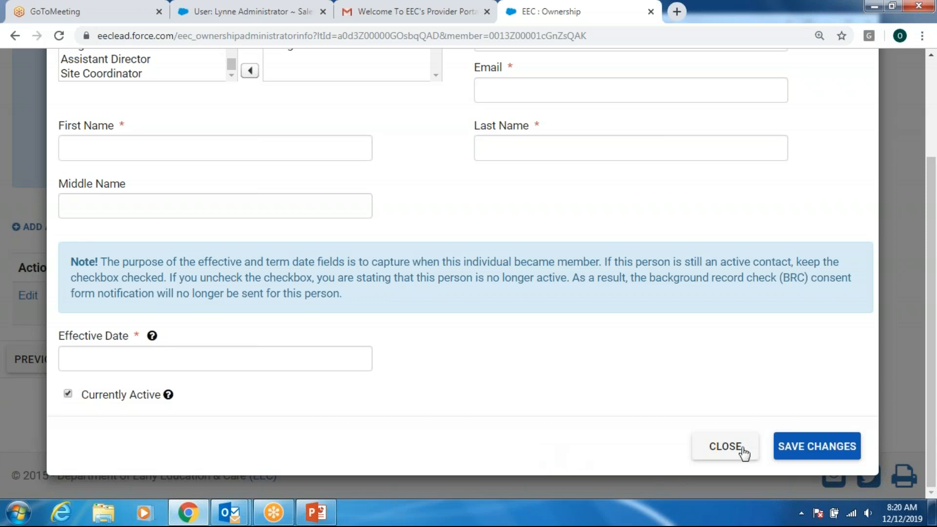
click(726, 447)
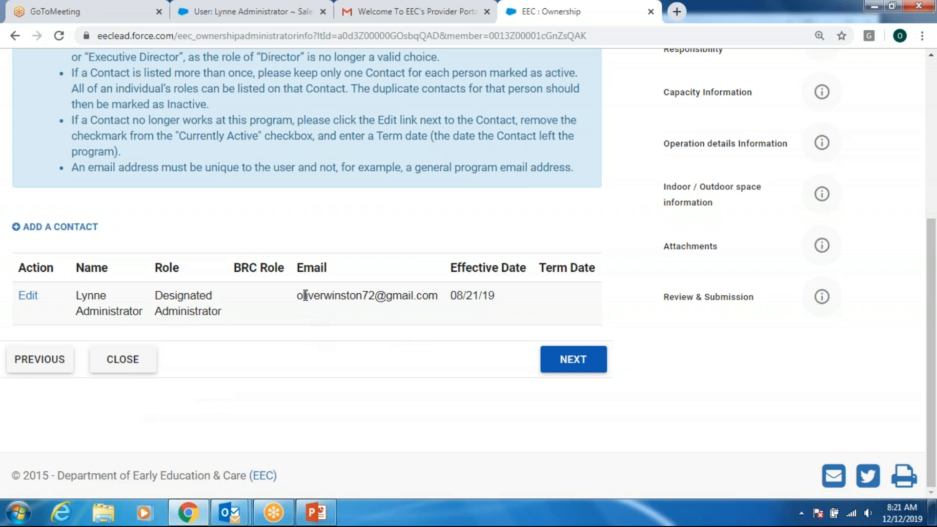
- Close the application and find its unsubmitted draft under My Licensing Transactions
click(125, 359)
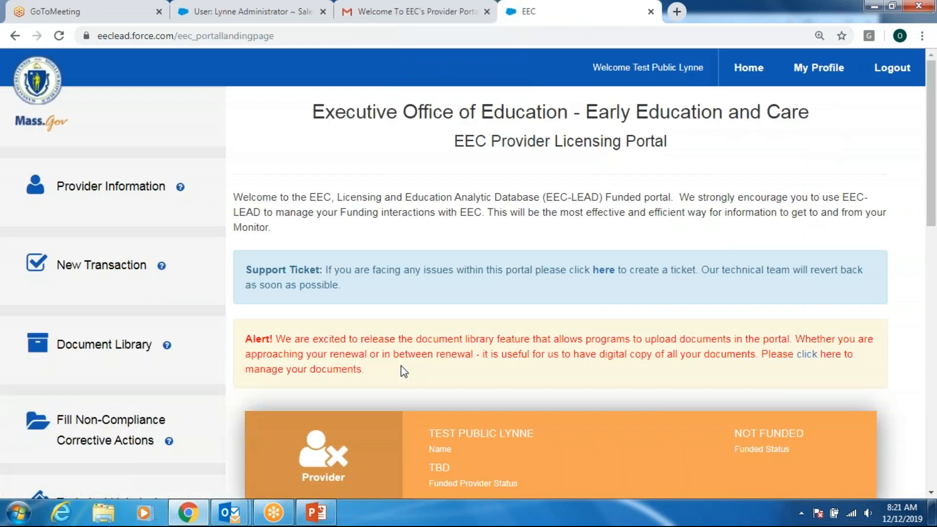
scroll(400, 378, down, 3)
scroll(400, 378, down, 3)
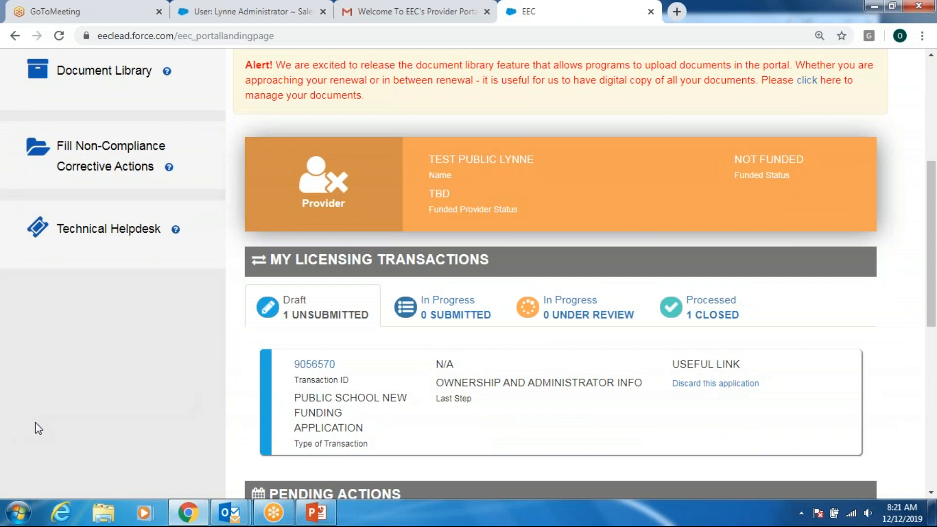
scroll(49, 430, up, 3)
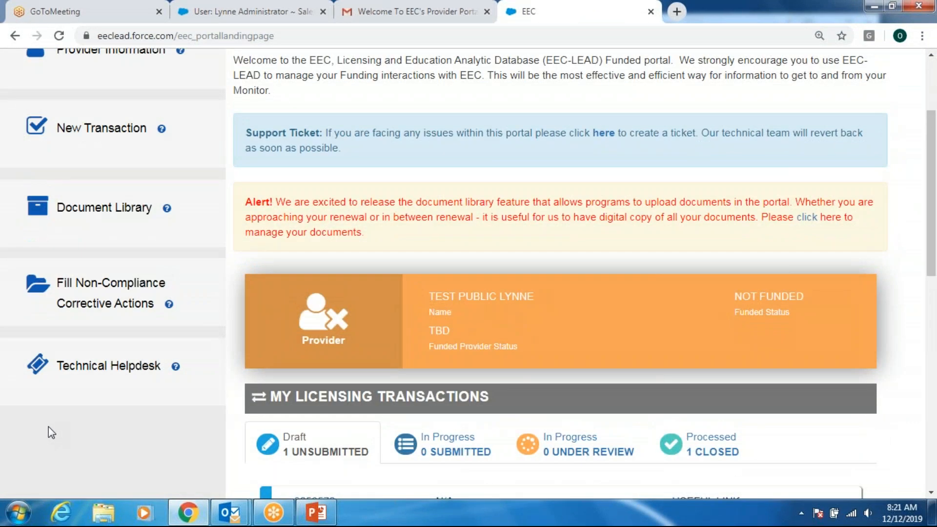
scroll(62, 430, up, 3)
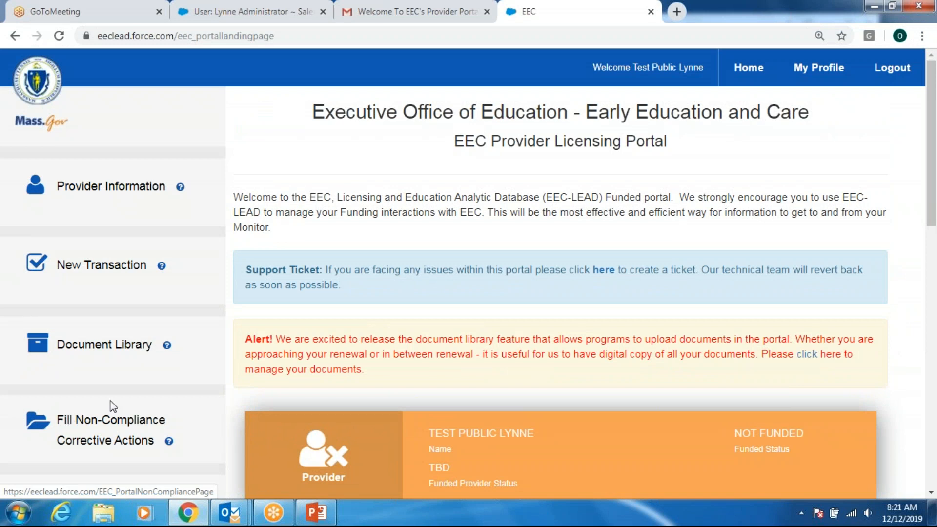
scroll(164, 440, down, 5)
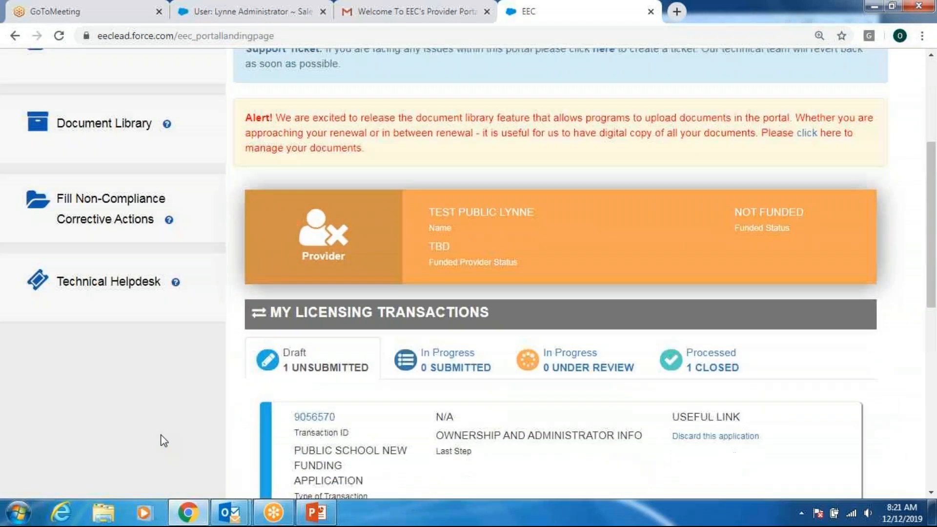
scroll(163, 436, down, 3)
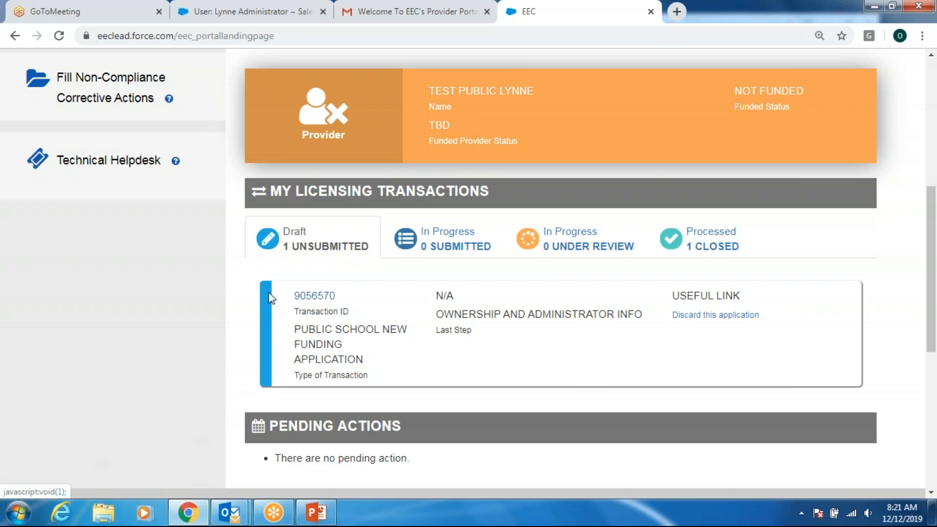
click(310, 299)
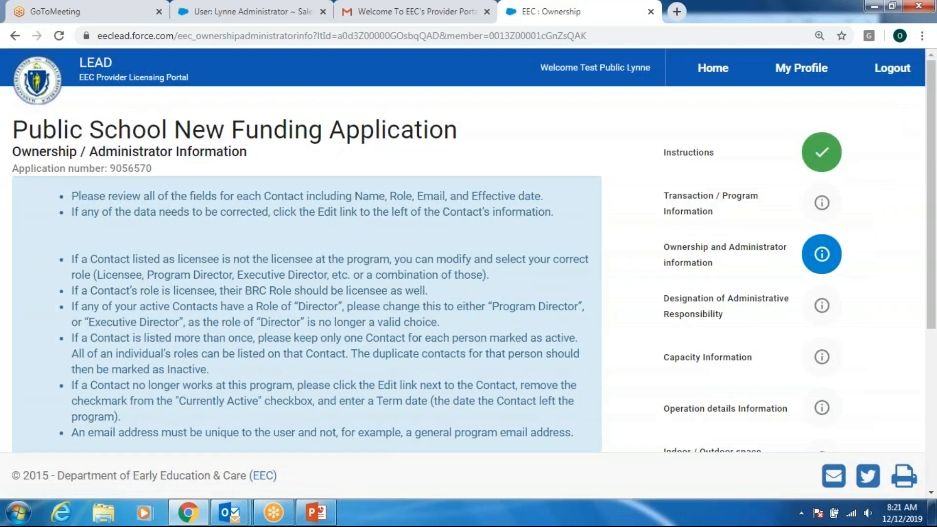
scroll(429, 349, down, 1)
scroll(429, 349, down, 1)
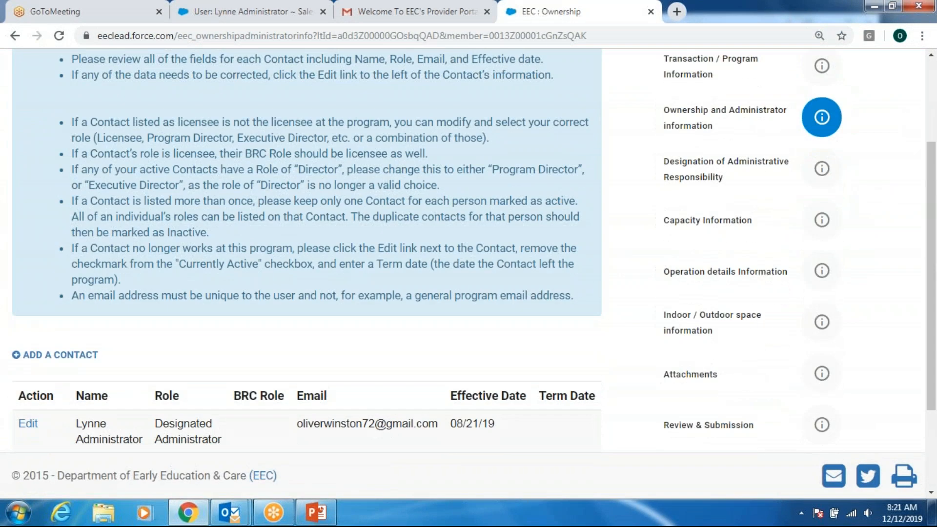
scroll(424, 212, down, 1)
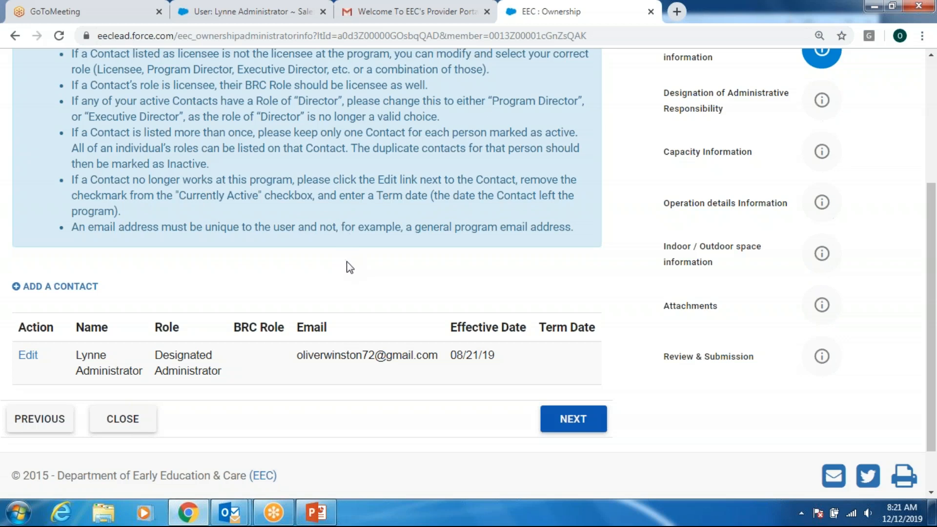
scroll(349, 267, down, 1)
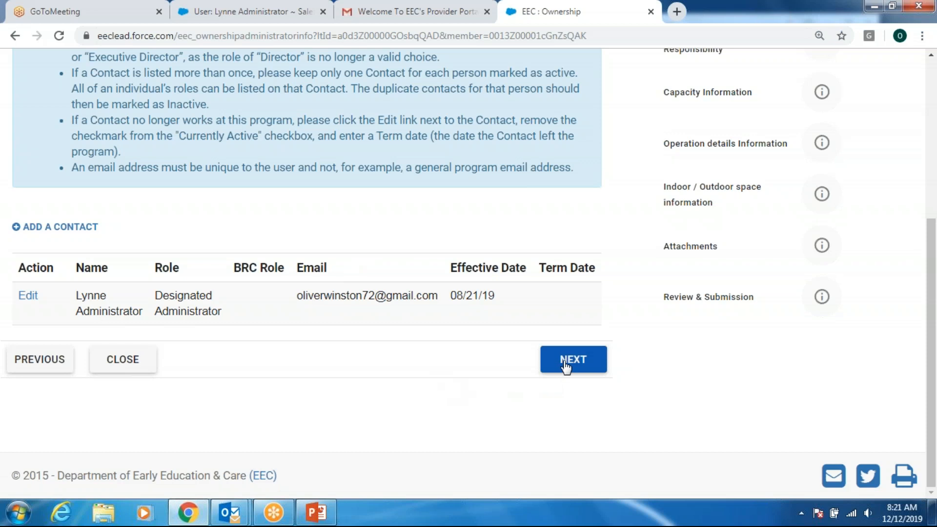
- Continue to the Designation of Administrative Responsibility step and review the form
click(547, 375)
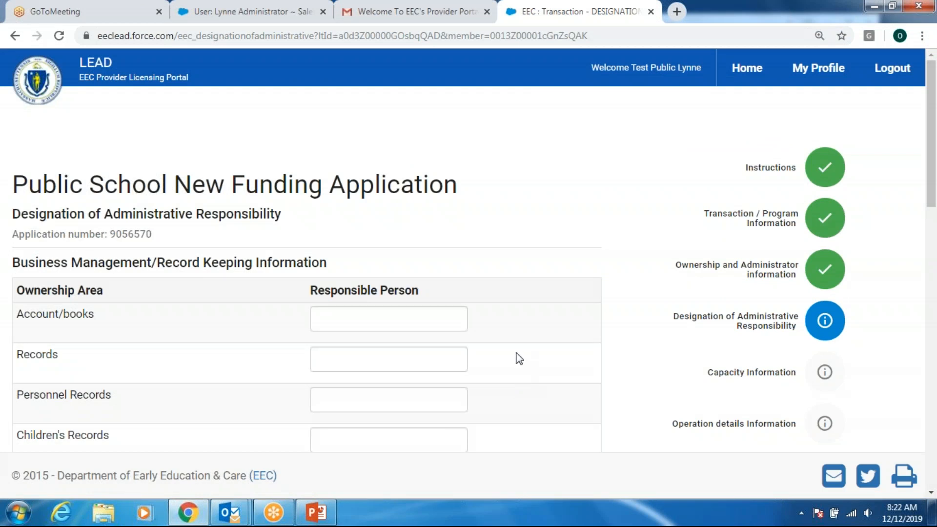
scroll(547, 171, down, 2)
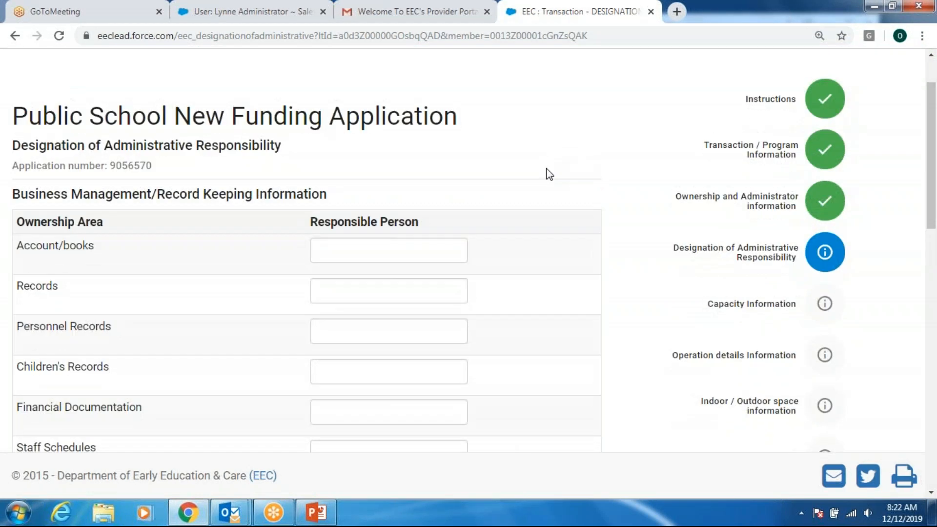
scroll(547, 173, down, 2)
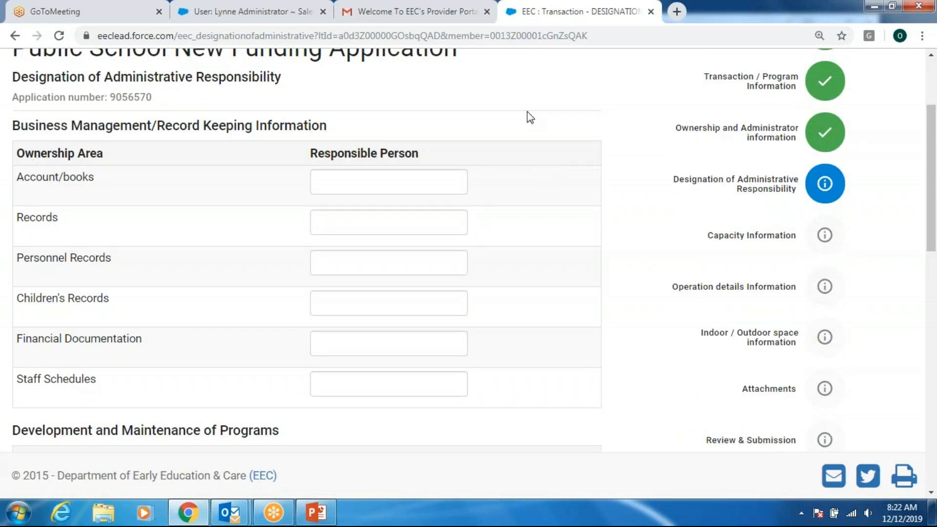
scroll(124, 216, down, 2)
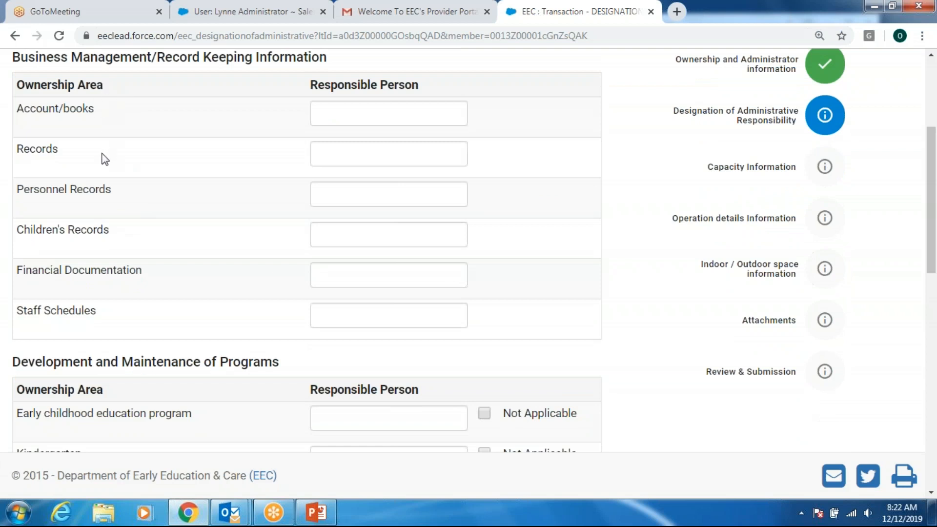
scroll(107, 178, down, 1)
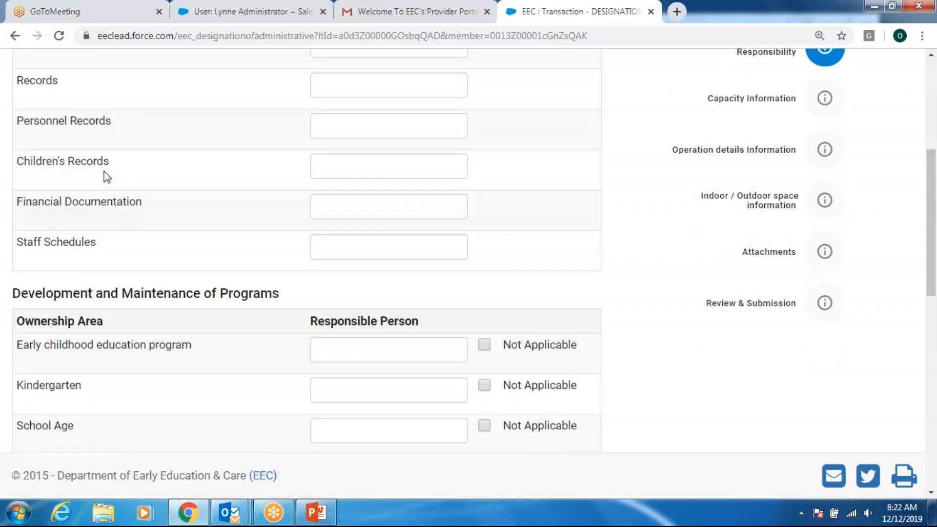
scroll(106, 174, up, 2)
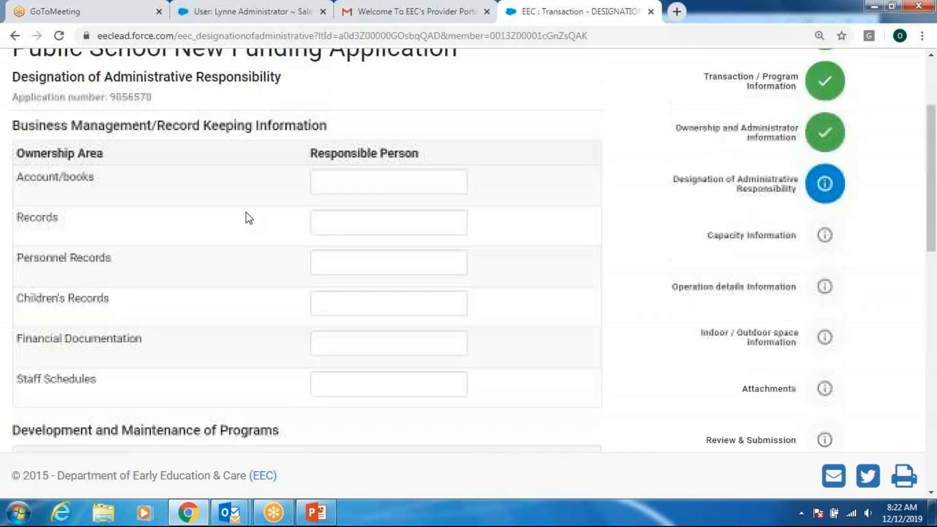
- Enter the administrator's name as Account/books responsible person and copy it
click(358, 181)
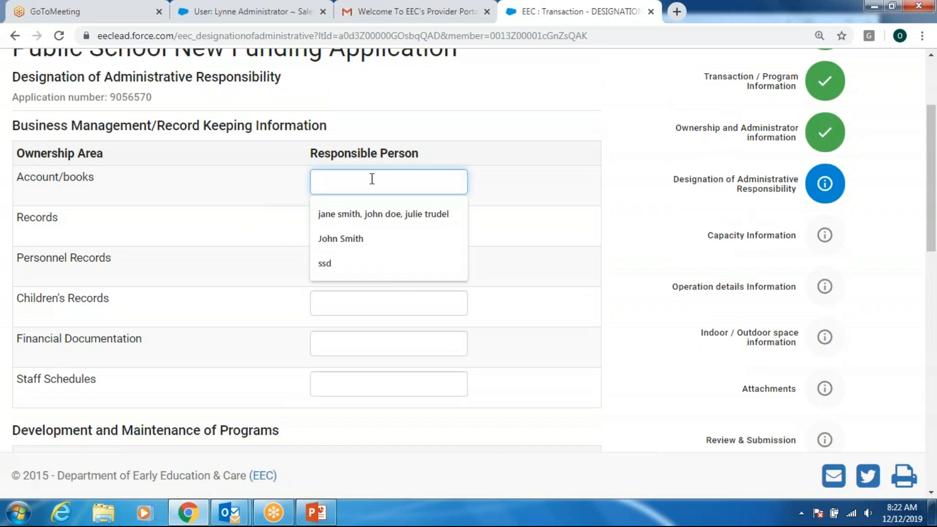
text(L)
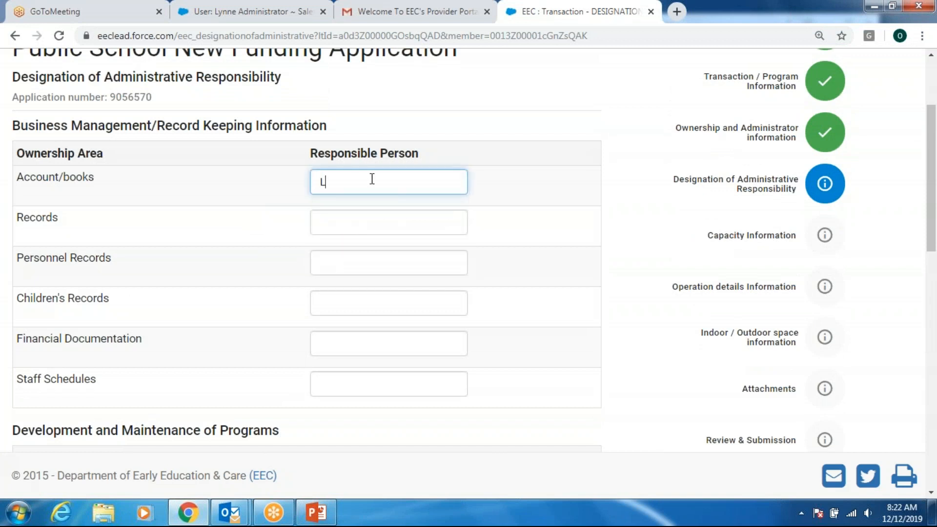
text(ynne Adminisgr)
key(BackSpace)
text(trator)
drag(422, 181, 317, 182)
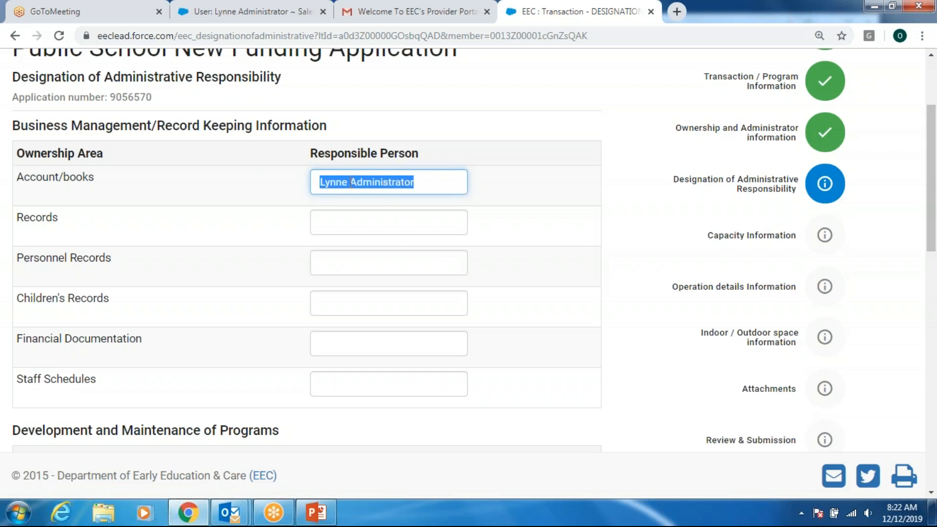
right_click(351, 183)
click(383, 210)
click(380, 223)
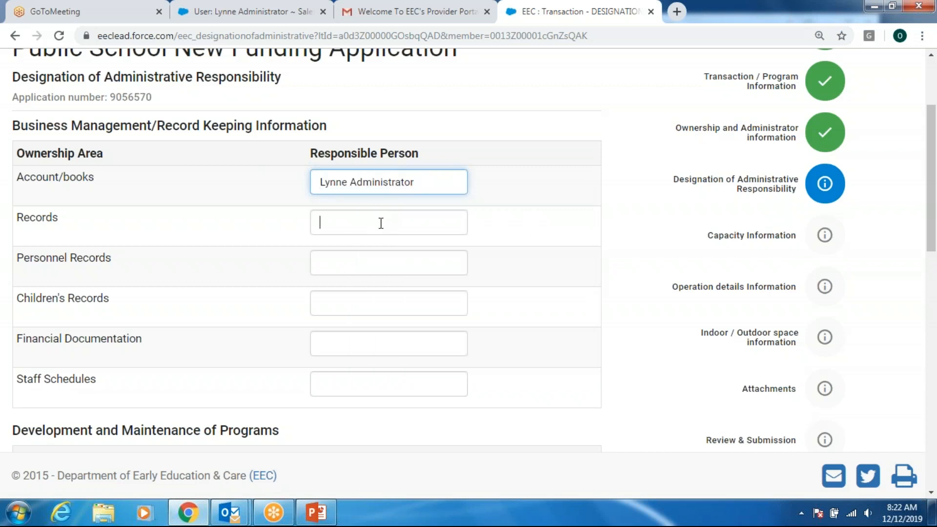
- Paste the administrator into Records, Personnel, Children's Records, Financial Documentation and Staff Schedules
key(ctrl+v)
click(370, 264)
key(ctrl+v)
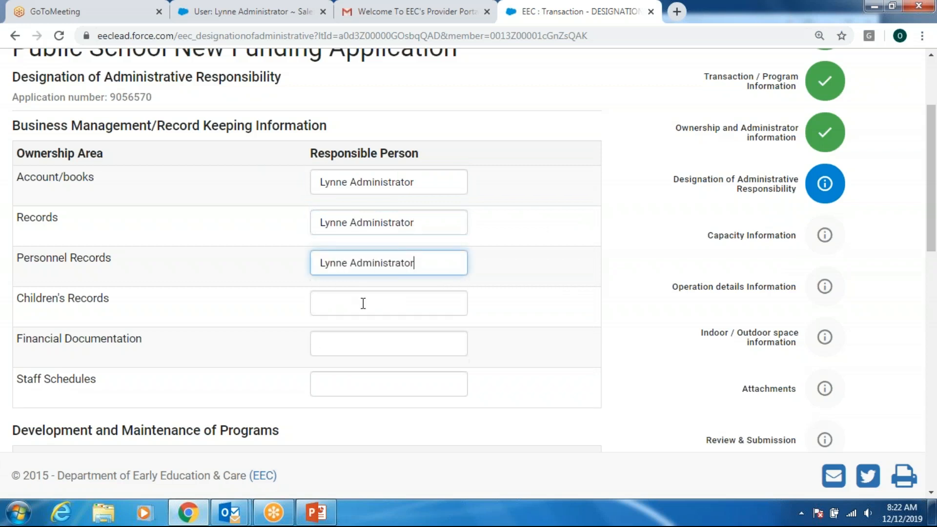
click(362, 303)
key(ctrl+v)
click(360, 339)
key(ctrl+v)
click(362, 384)
key(ctrl+v)
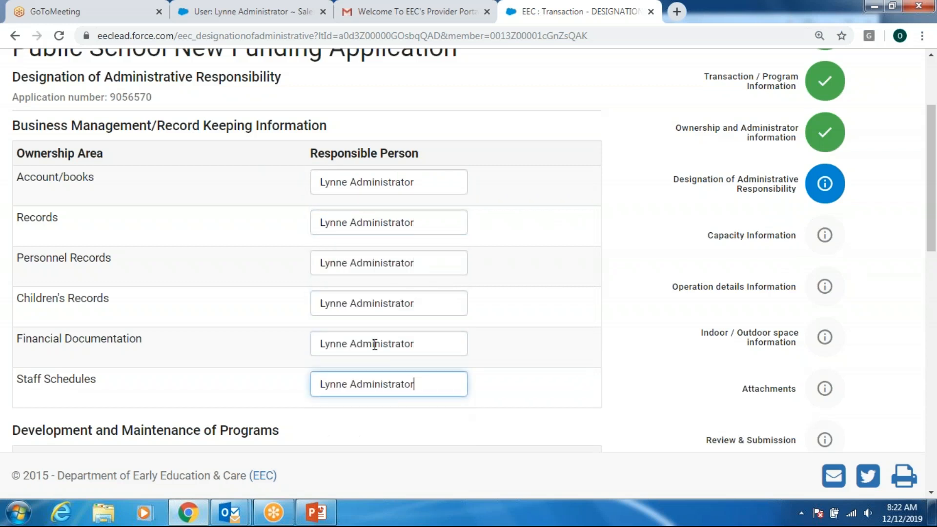
- Assign the administrator to the Early childhood education program and Kindergarten
scroll(363, 383, down, 5)
click(365, 220)
key(ctrl+v)
click(364, 258)
key(ctrl+v)
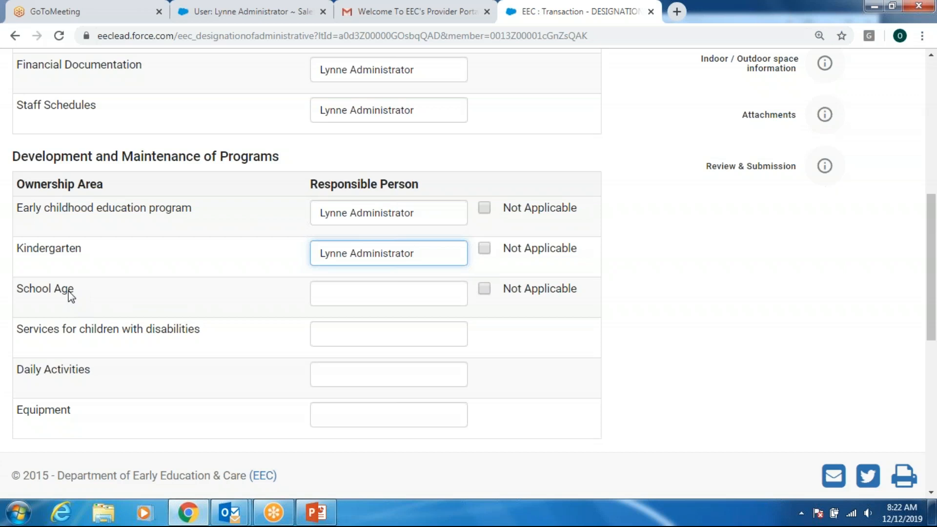
- Mark School Age not applicable with justification 'we do not care for this age group'
click(488, 291)
click(500, 339)
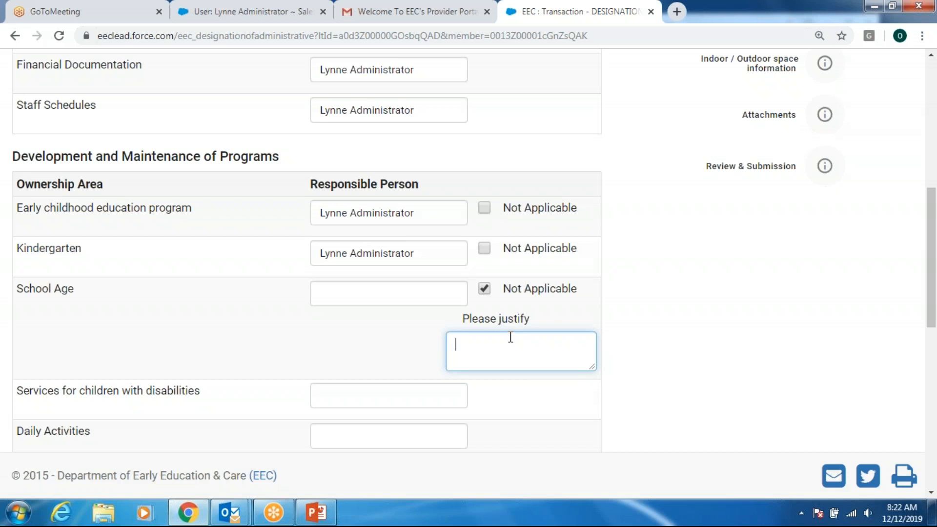
text(we do not care for thi)
key(BackSpace)
text(s age group)
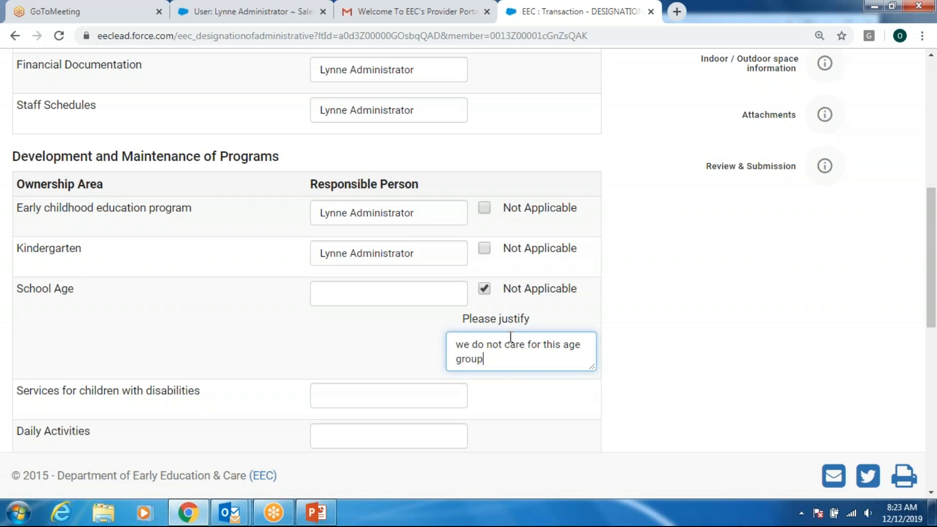
- Assign the administrator to disability services, Daily Activities, Equipment, Staff Development and Staff Orientation
click(390, 398)
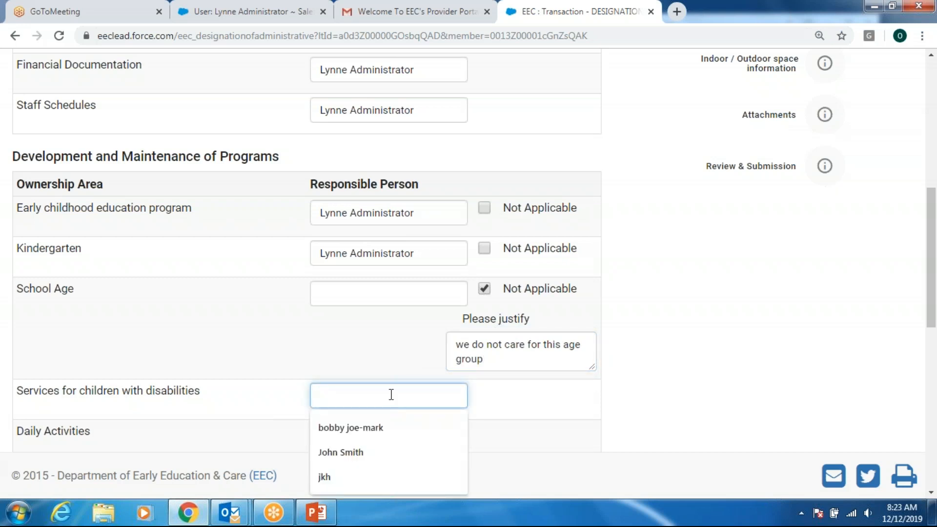
key(ctrl+v)
scroll(464, 320, down, 4)
click(408, 229)
key(ctrl+v)
click(392, 270)
key(ctrl+v)
click(382, 376)
key(ctrl+v)
click(387, 420)
key(ctrl+v)
click(383, 449)
key(ctrl+v)
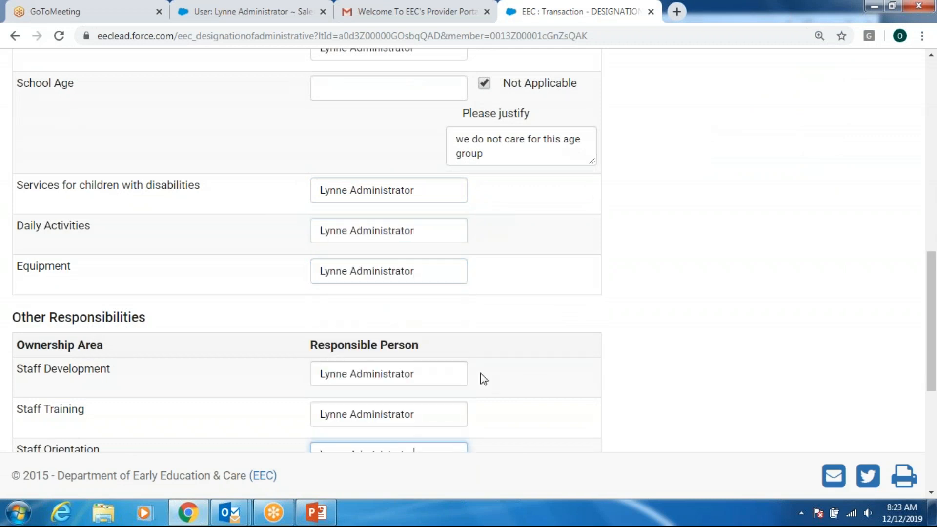
- Assign the administrator to Staff Supervision, Parent Involvement, Social Services and the remaining entry
scroll(473, 370, down, 6)
click(370, 192)
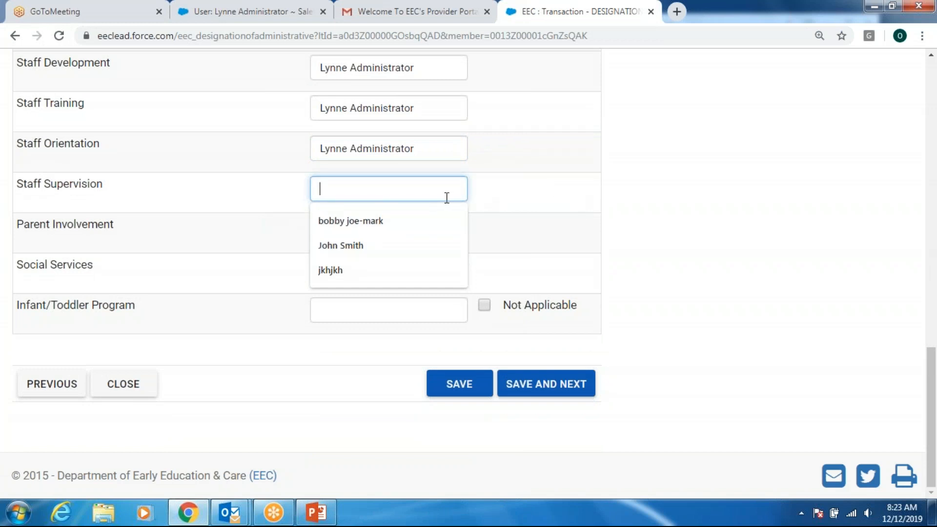
key(ctrl+v)
click(393, 234)
key(ctrl+v)
click(382, 276)
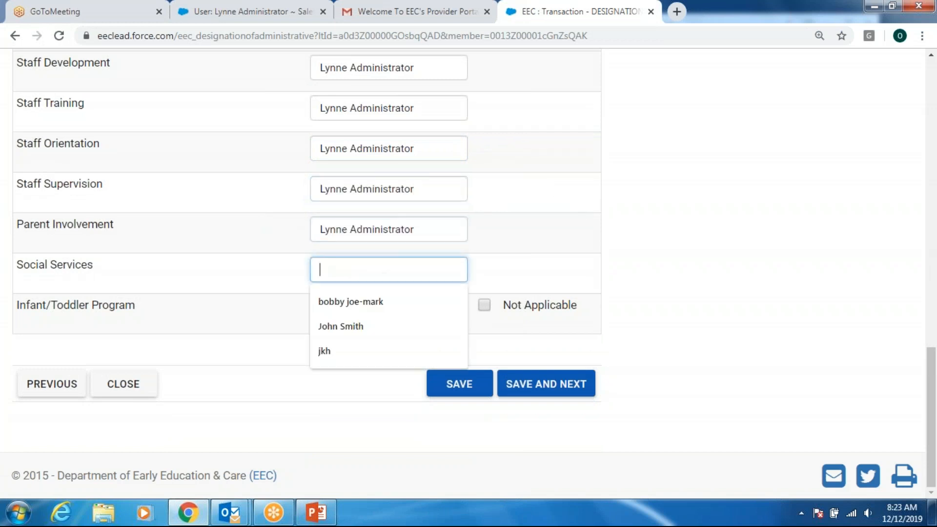
key(ctrl+v)
click(395, 311)
key(ctrl+v)
click(639, 300)
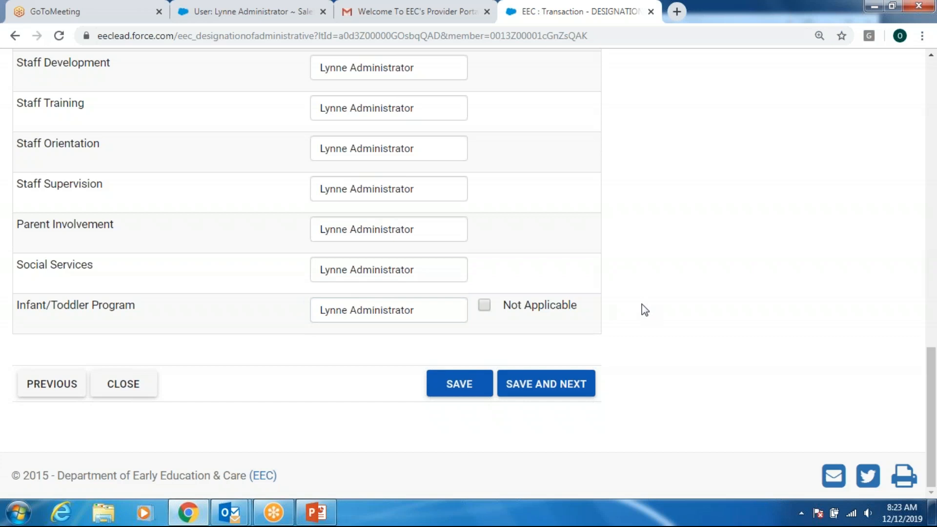
- Save the designation section and move to Capacity Information
click(540, 385)
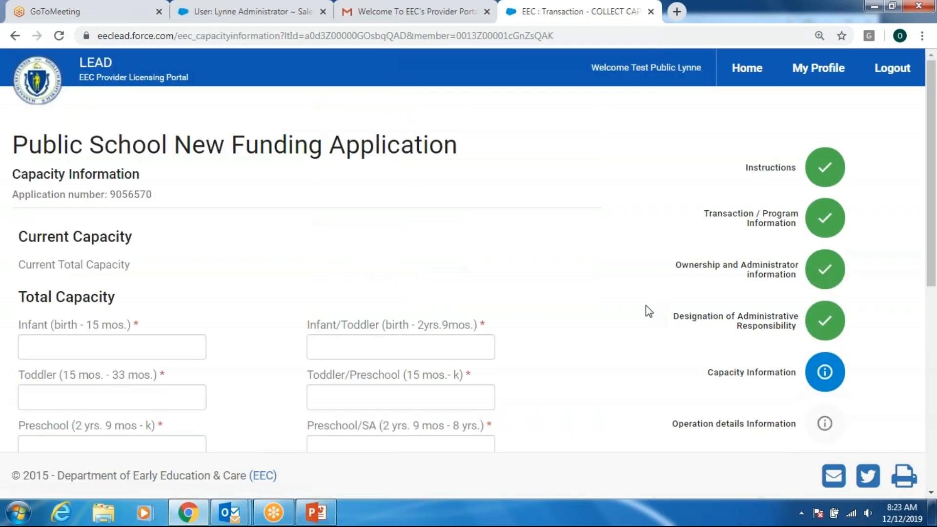
scroll(645, 305, down, 3)
scroll(126, 322, up, 3)
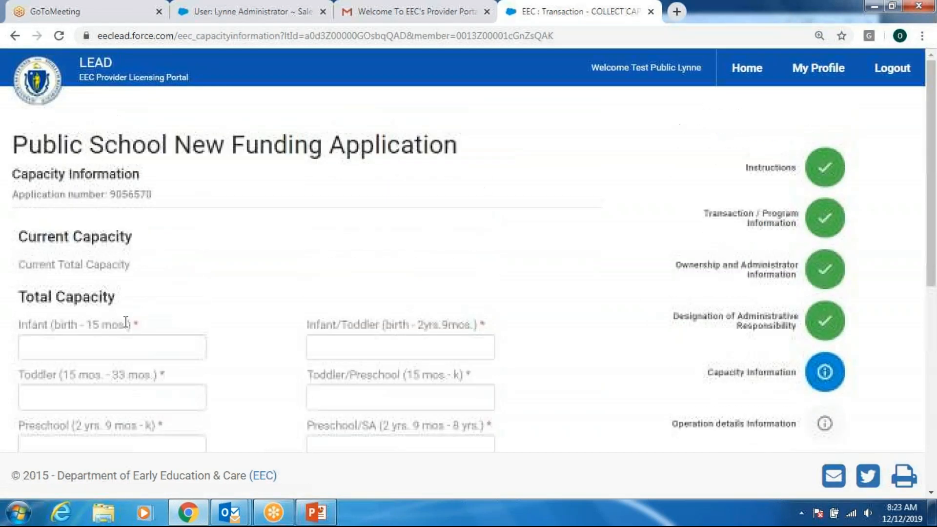
scroll(292, 265, down, 1)
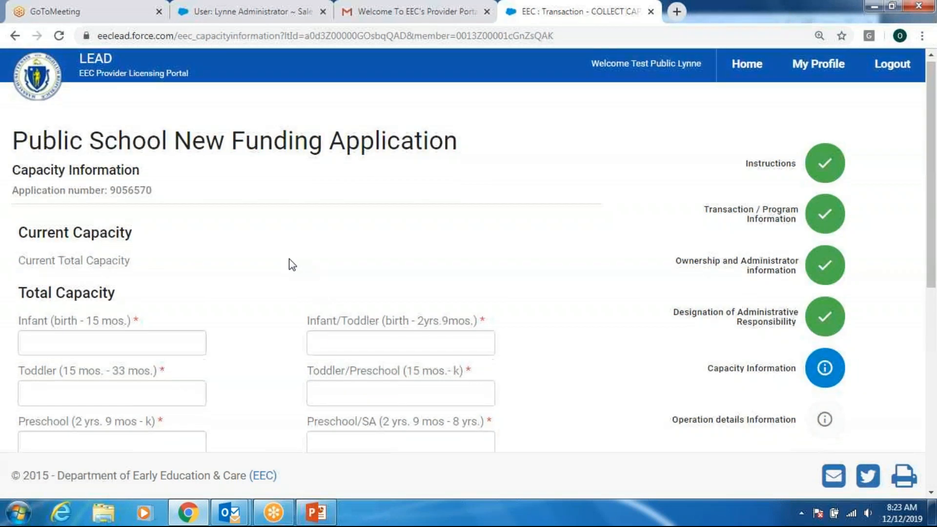
scroll(292, 265, down, 3)
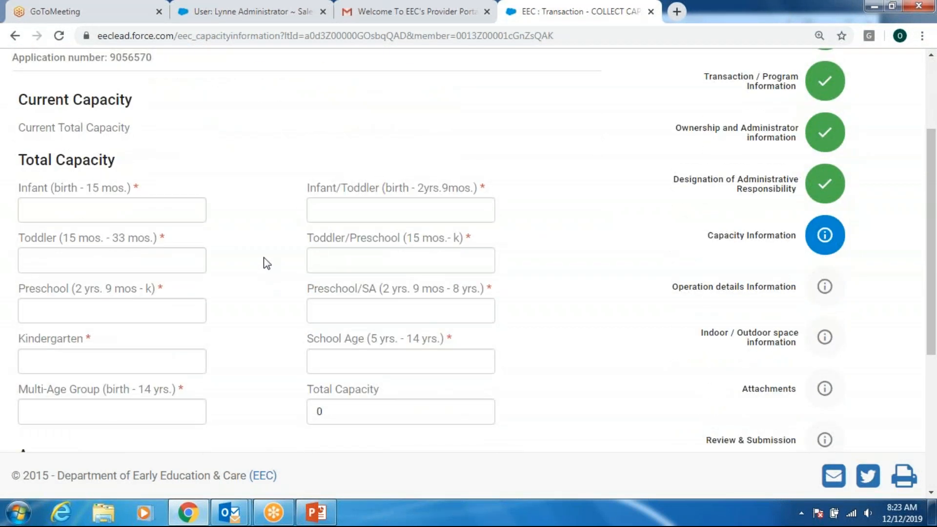
scroll(267, 263, down, 2)
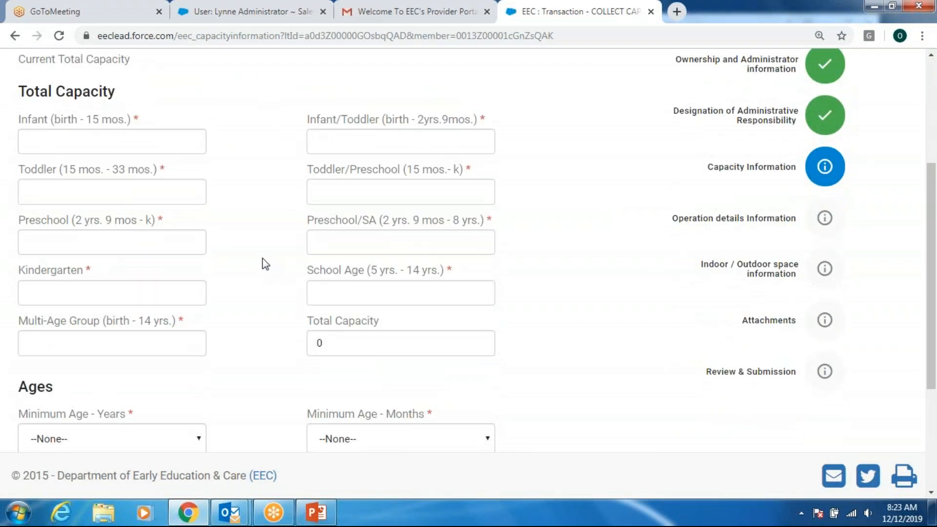
- Enter capacity 0 for Infant, Infant/Toddler and Toddler/Preschool
click(156, 138)
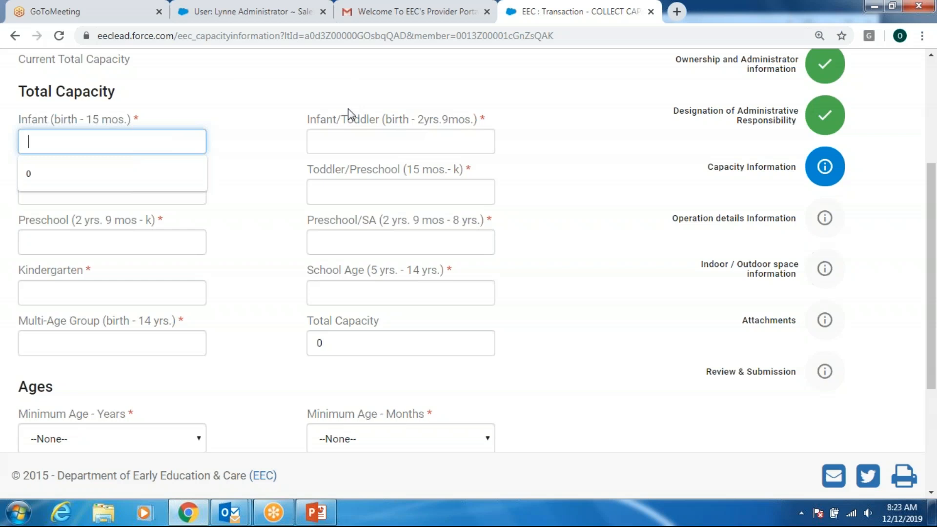
text(0)
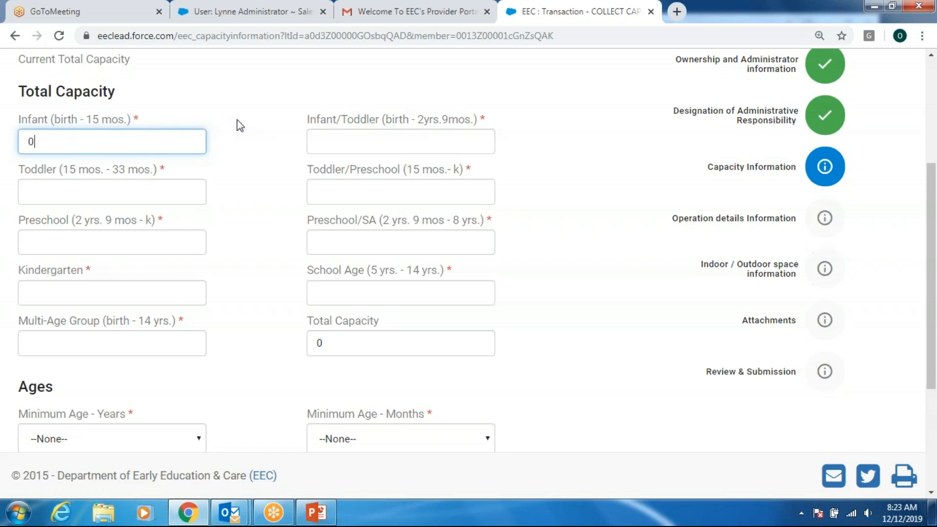
key(Tab)
text(0)
key(Tab)
key(Caps_Lock)
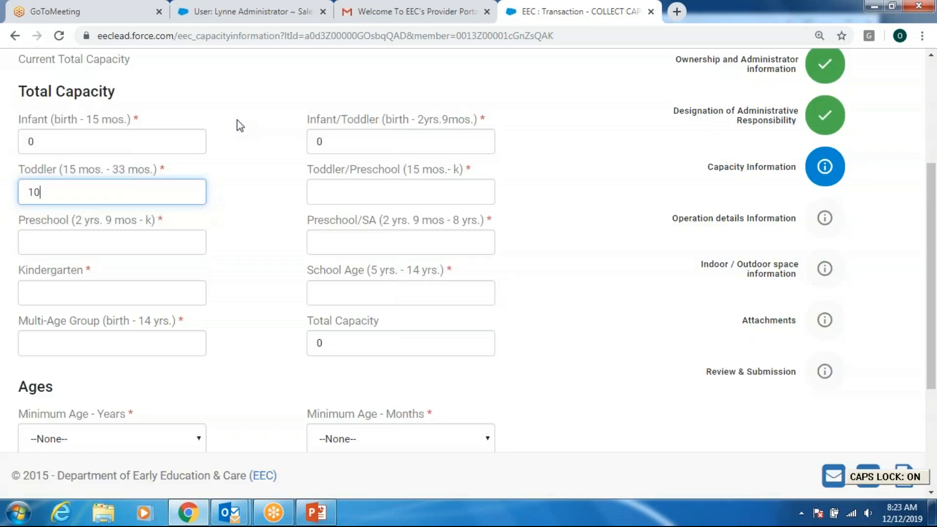
key(Caps_Lock)
key(Tab)
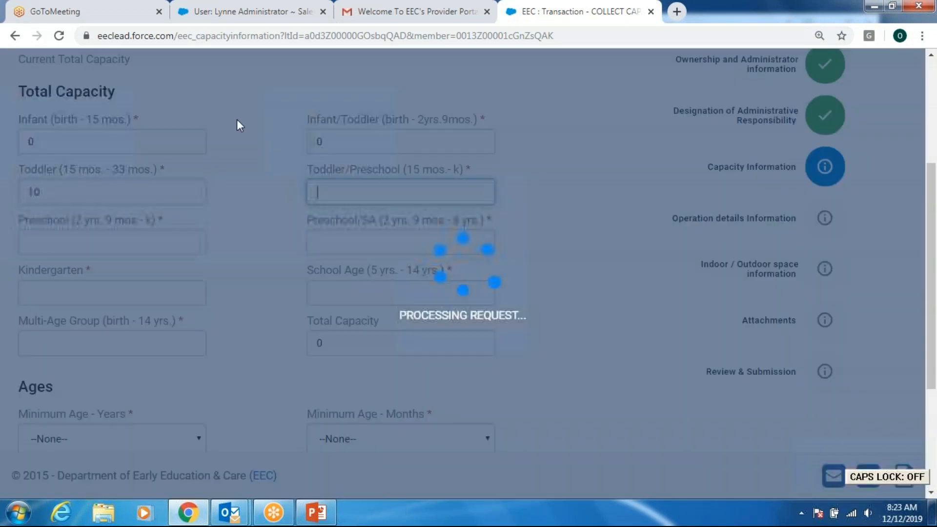
text(02)
key(BackSpace)
key(BackSpace)
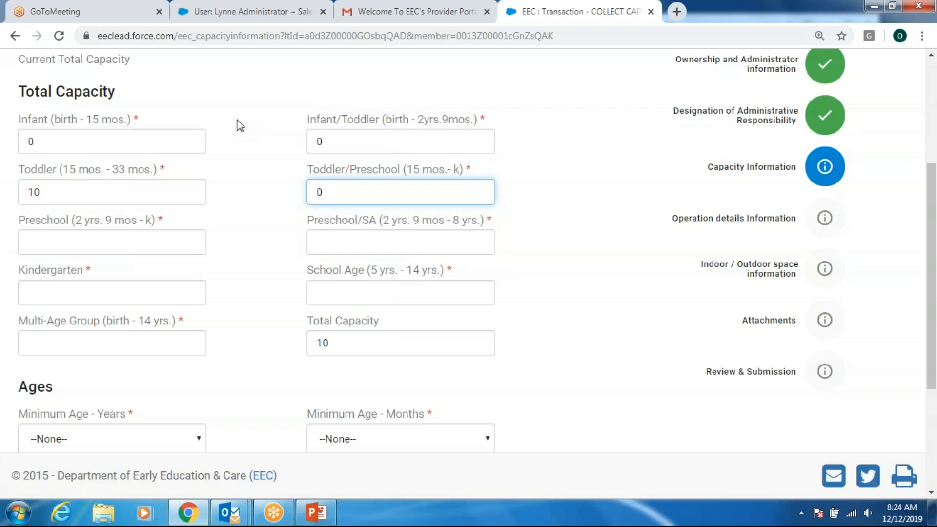
text(0)
key(Tab)
- Enter capacity Preschool 20, Kindergarten 30, and 0 for Preschool/SA, School Age and Multi-Age
text(20)
key(Tab)
text(0)
key(Tab)
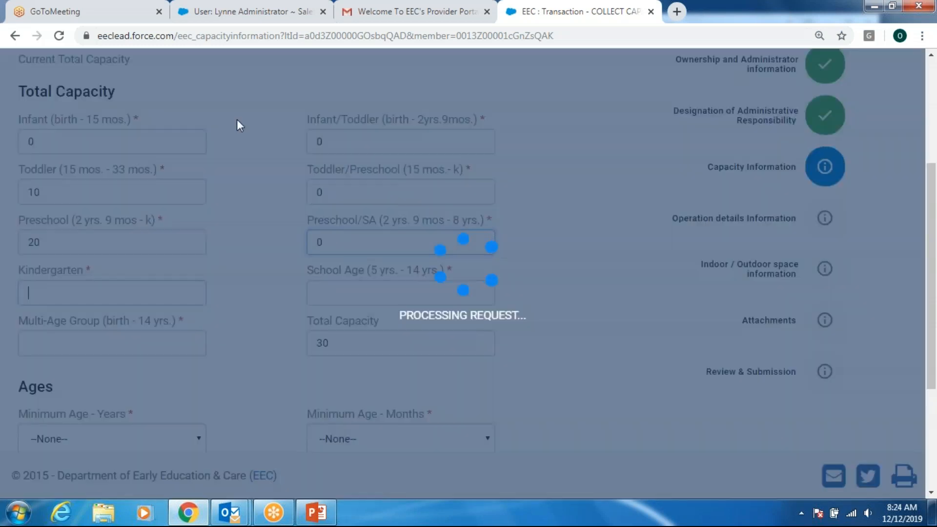
text(30)
key(Tab)
text(0)
key(Tab)
text(0)
key(Tab)
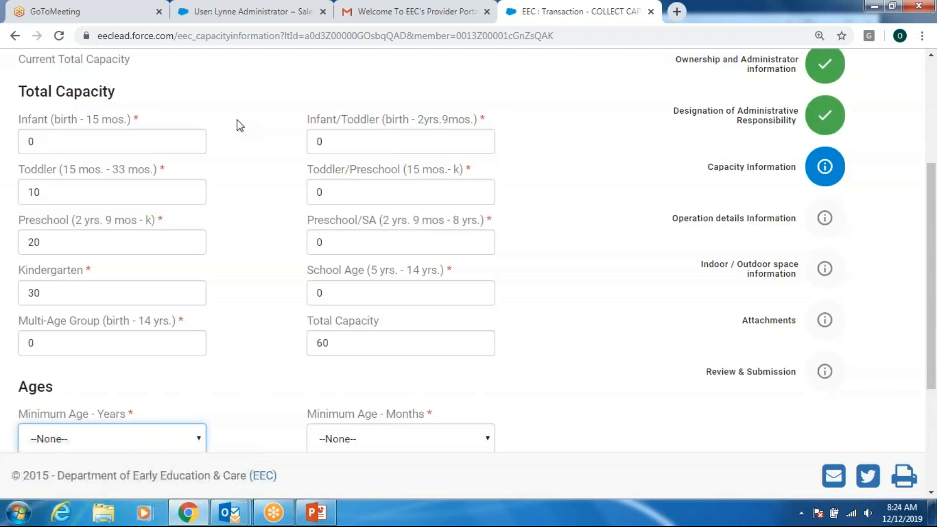
key(Caps_Lock)
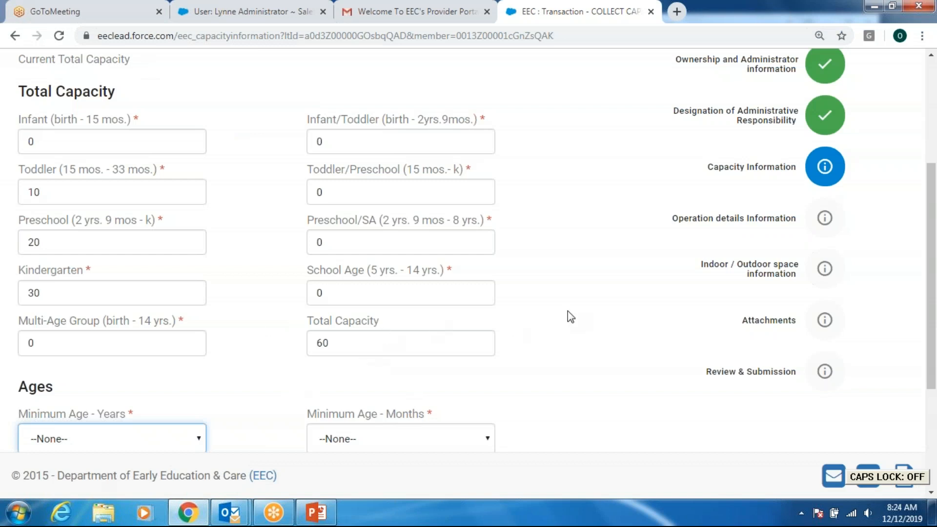
- Set the minimum age to 1 year 4 months
scroll(556, 310, down, 3)
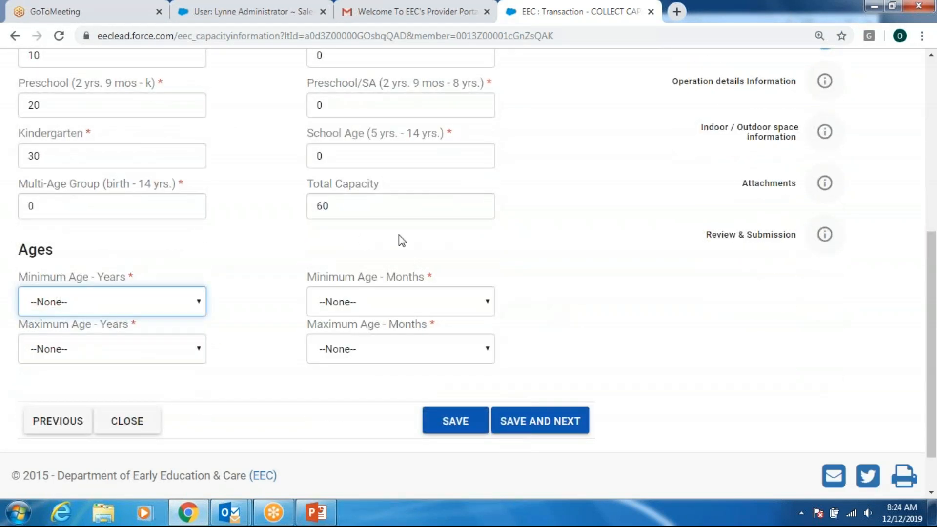
scroll(579, 259, down, 1)
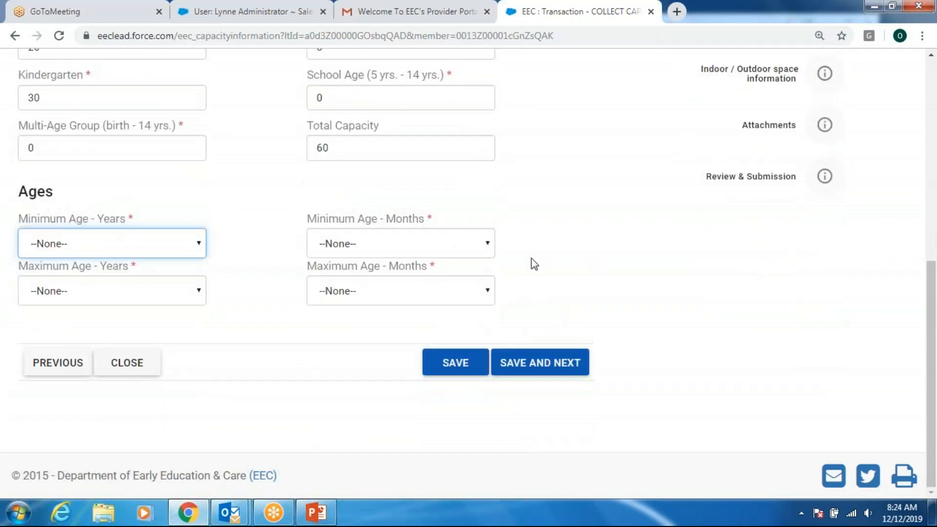
click(195, 245)
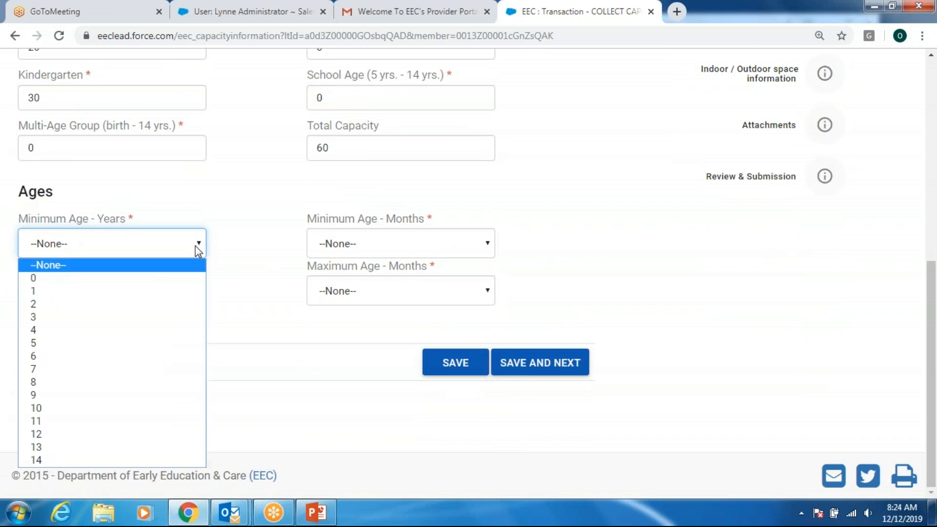
click(190, 291)
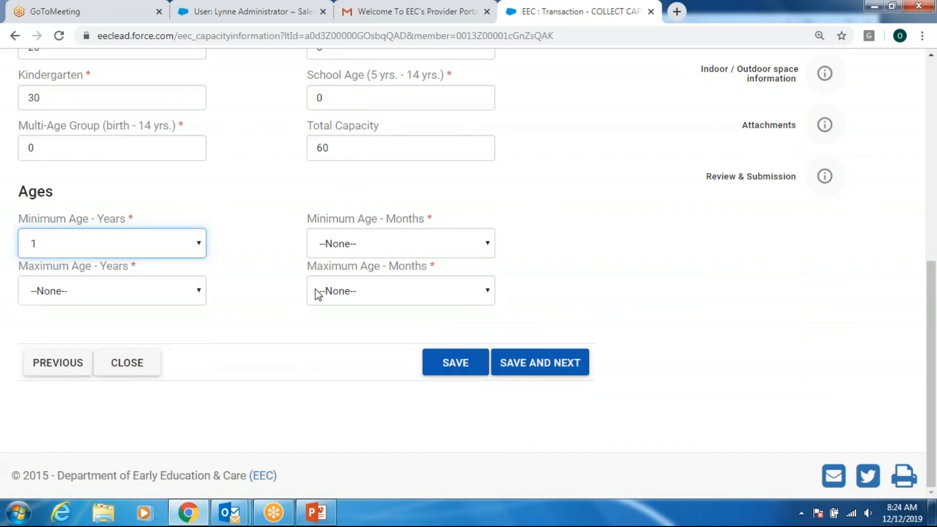
click(467, 243)
click(444, 330)
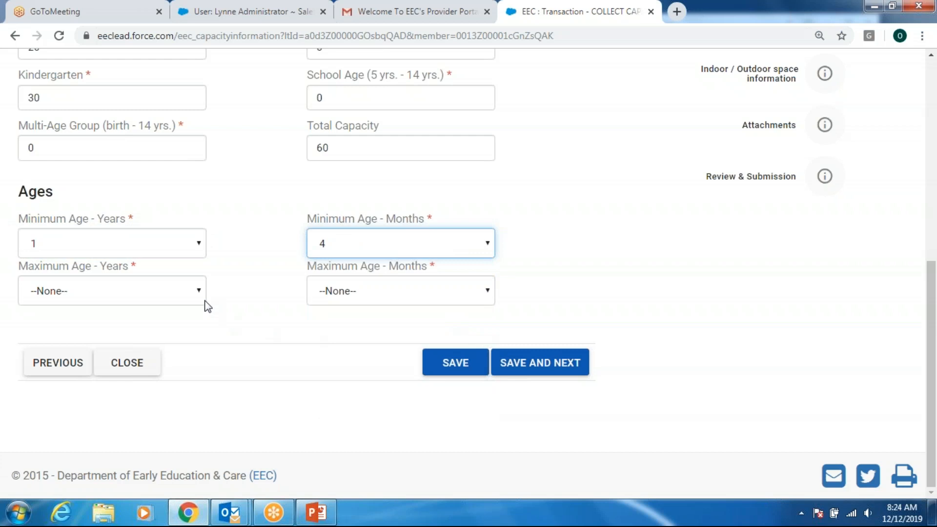
- Set the maximum age to 9 years 0 months and save Capacity Information
click(190, 295)
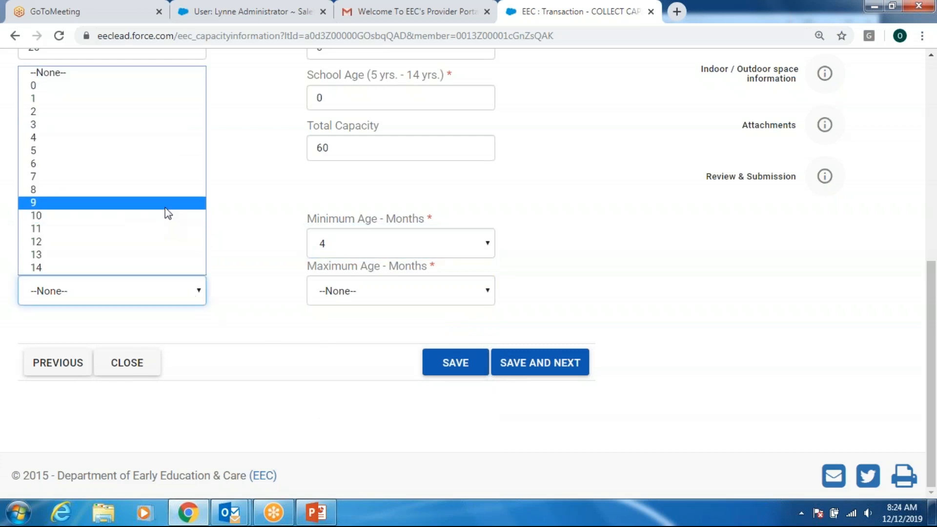
click(166, 206)
click(404, 288)
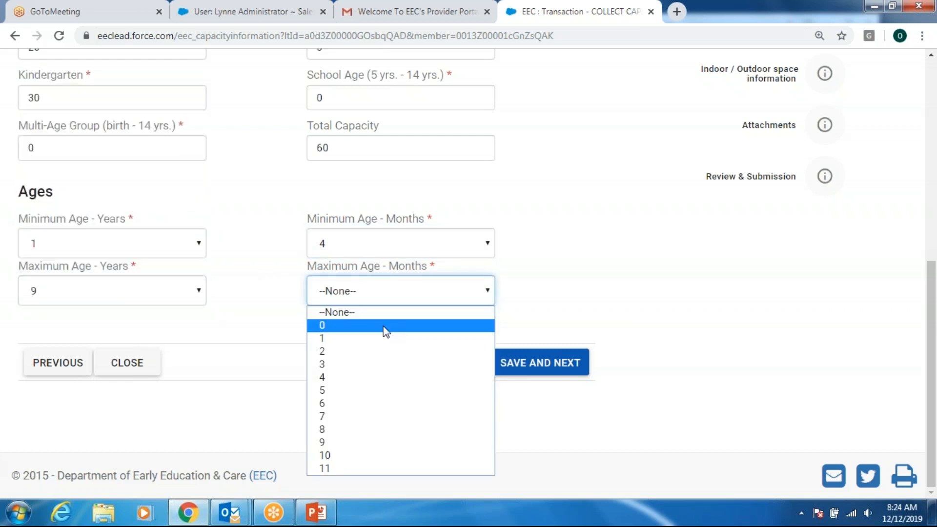
click(386, 329)
click(559, 363)
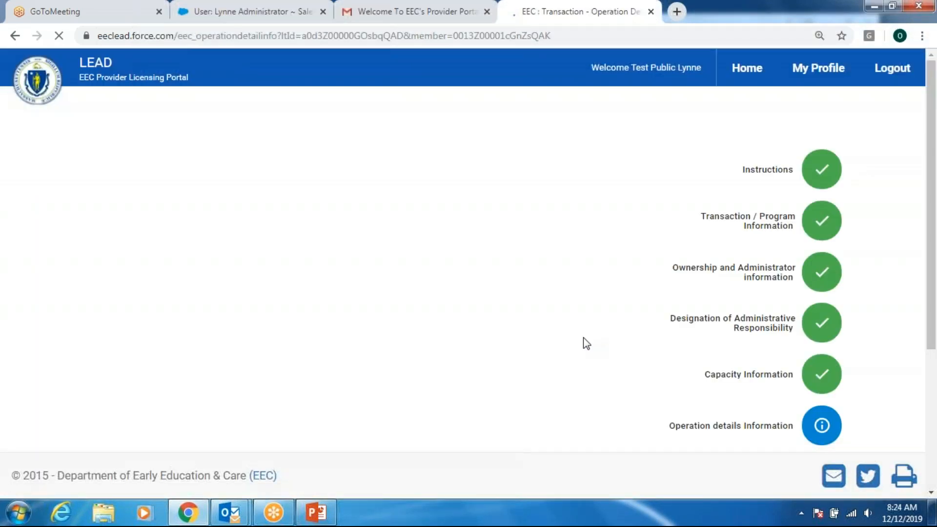
- Answer Yes to Full Day Program, operating Tuesday, Wednesday and Thursday
scroll(552, 309, down, 2)
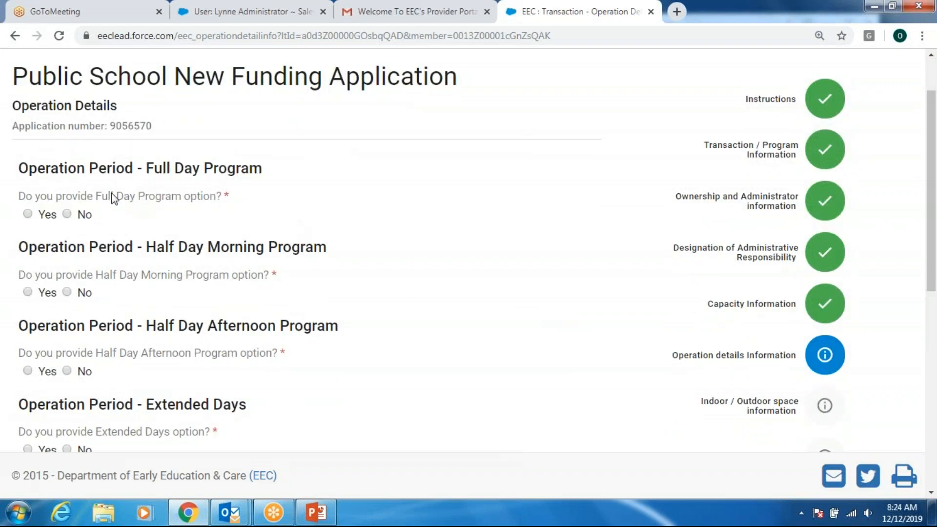
scroll(349, 204, down, 2)
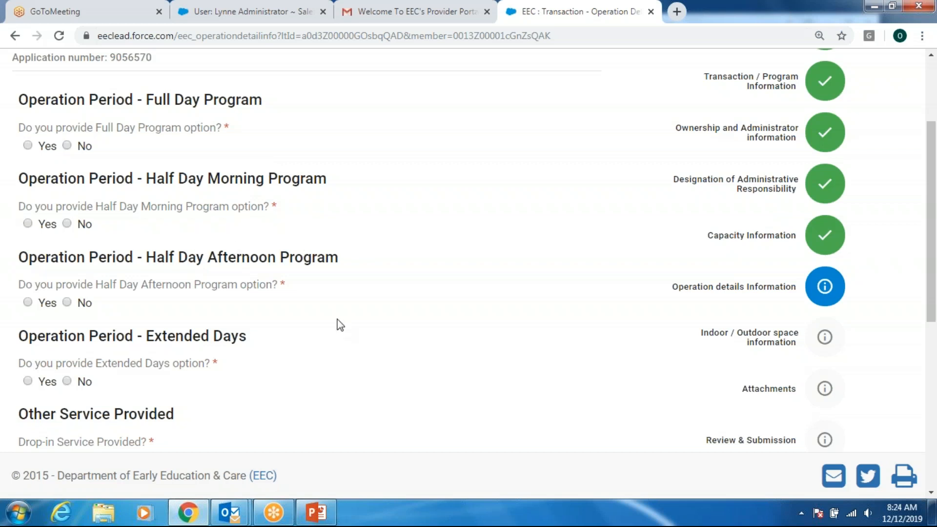
scroll(322, 320, down, 1)
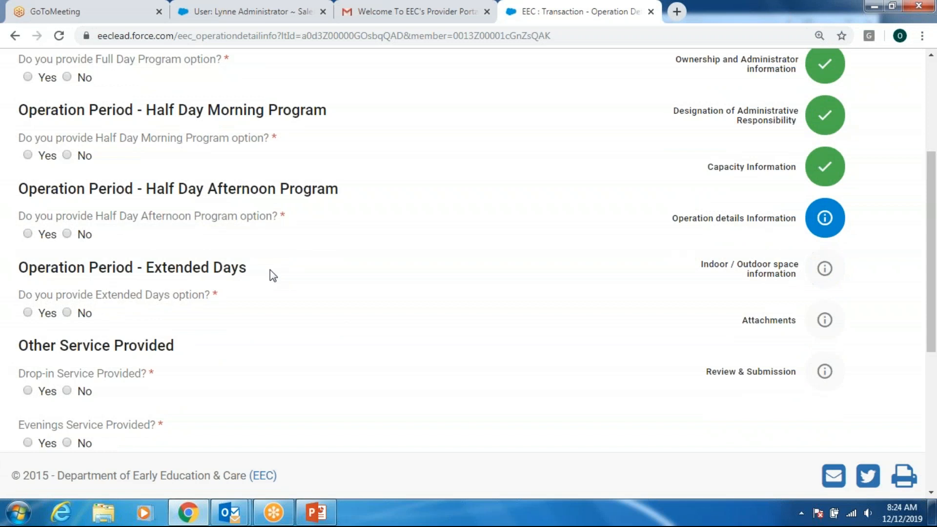
scroll(264, 280, up, 2)
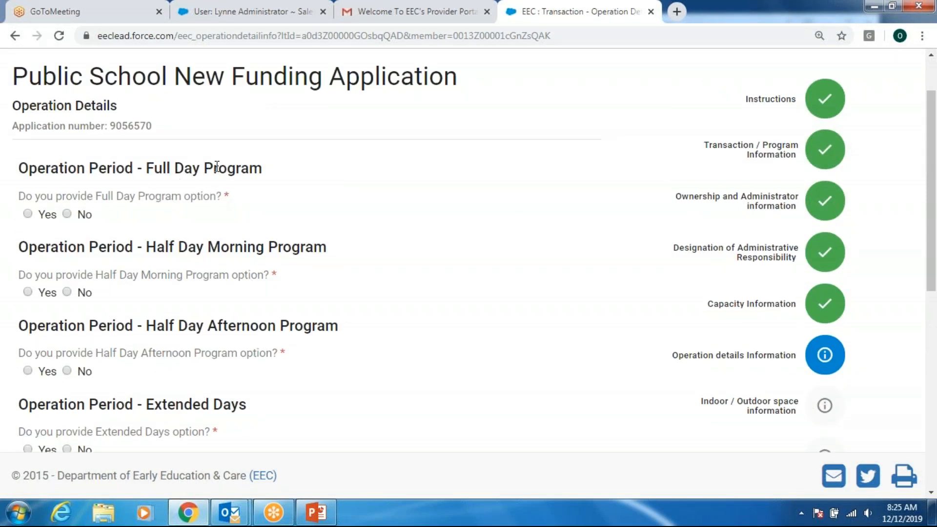
click(29, 215)
scroll(336, 236, down, 1)
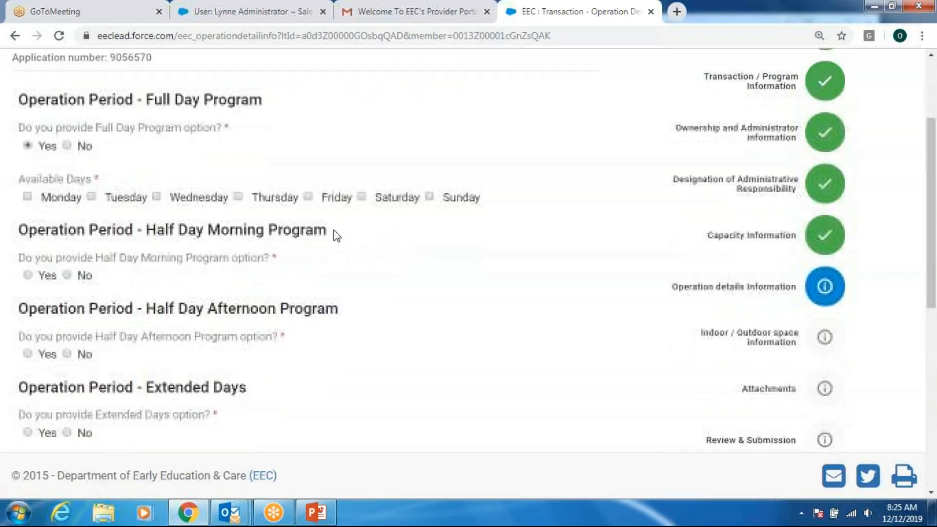
click(91, 196)
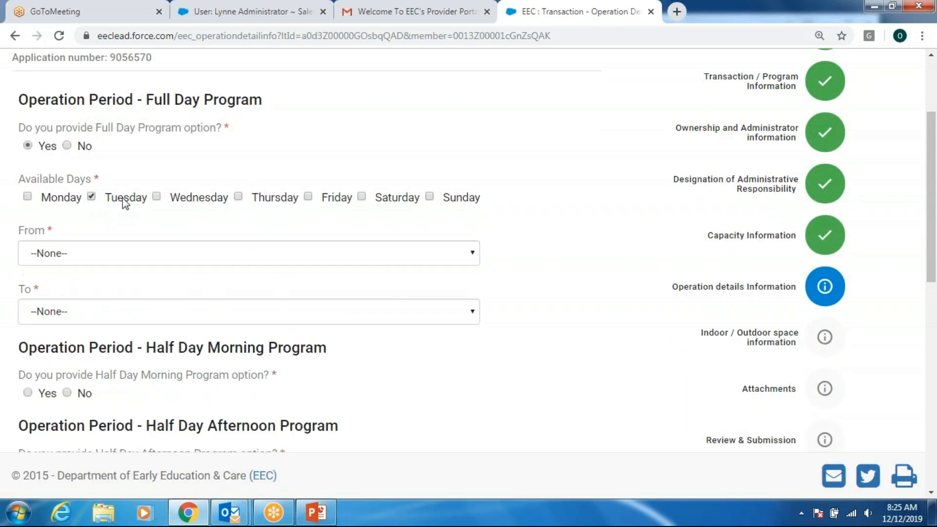
click(156, 196)
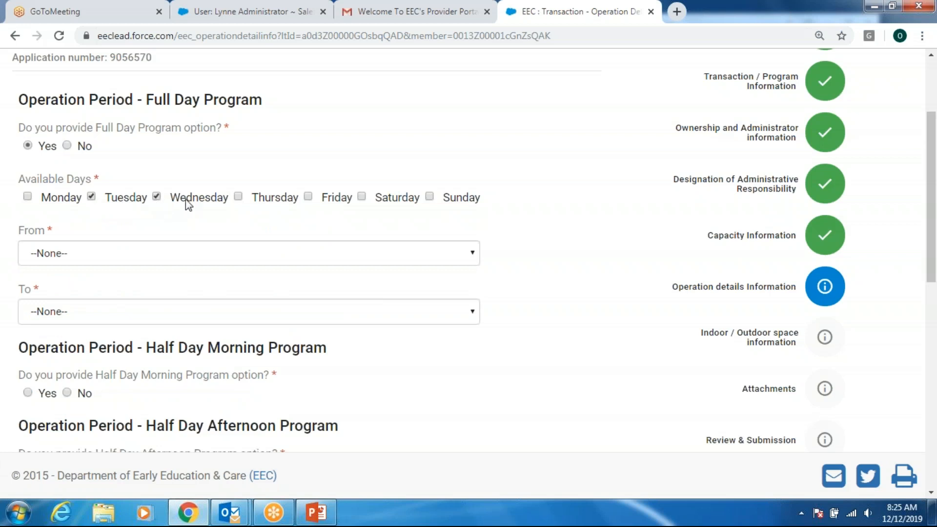
click(237, 197)
- Set full day hours from 8:00 am to 4:00 PM
scroll(362, 186, down, 1)
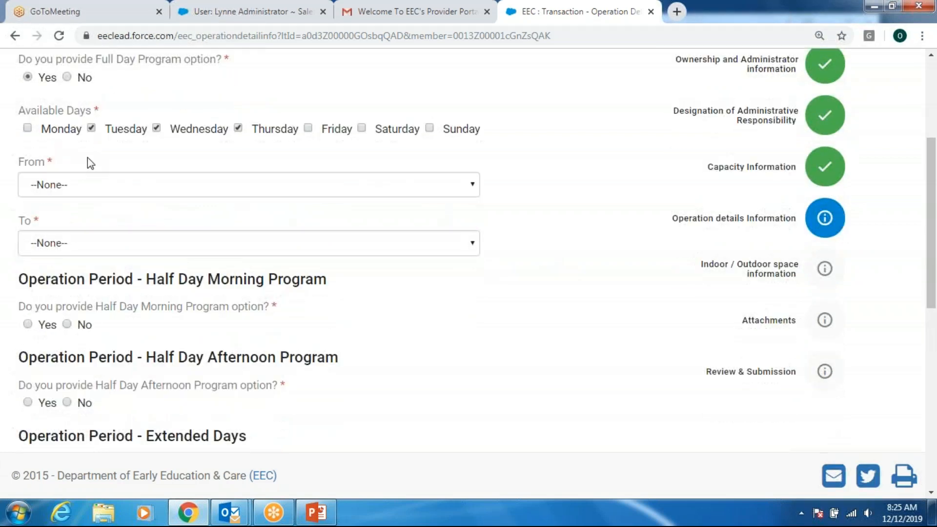
click(472, 187)
scroll(302, 368, down, 5)
click(282, 361)
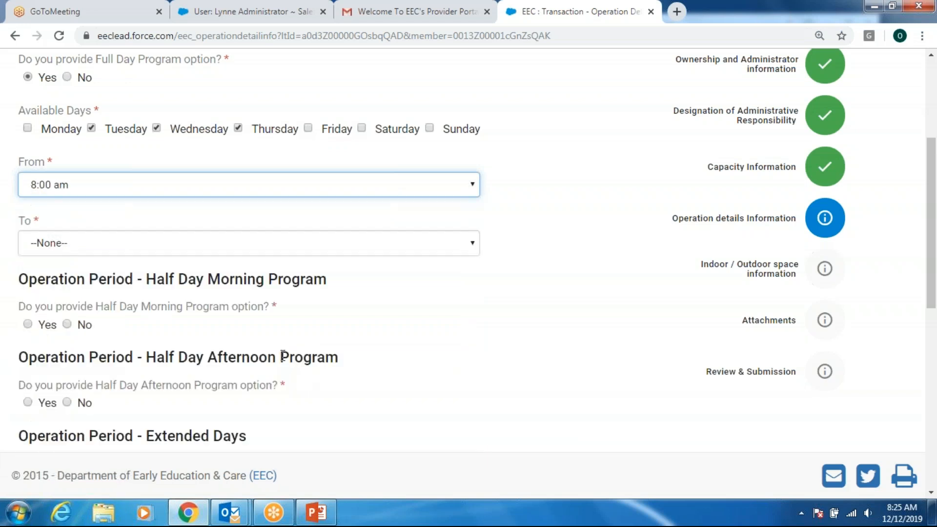
click(470, 247)
scroll(432, 366, down, 8)
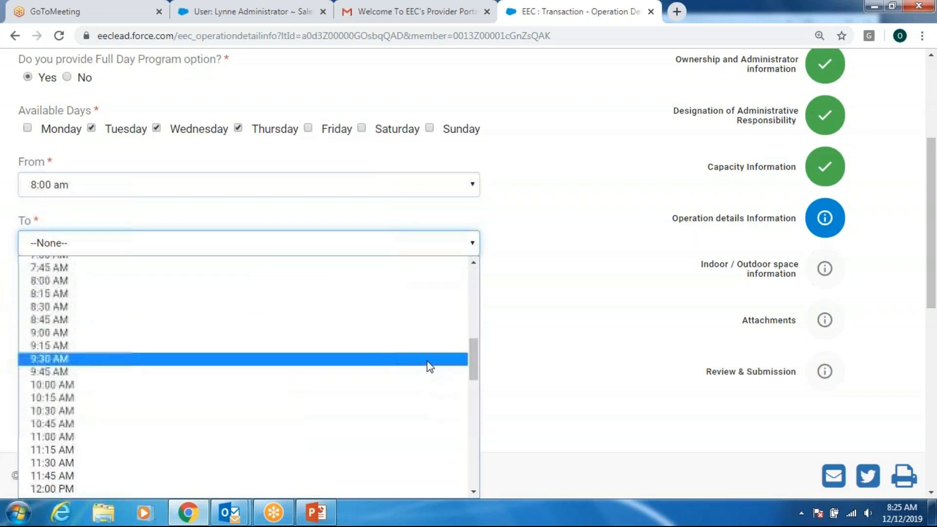
scroll(405, 386, down, 7)
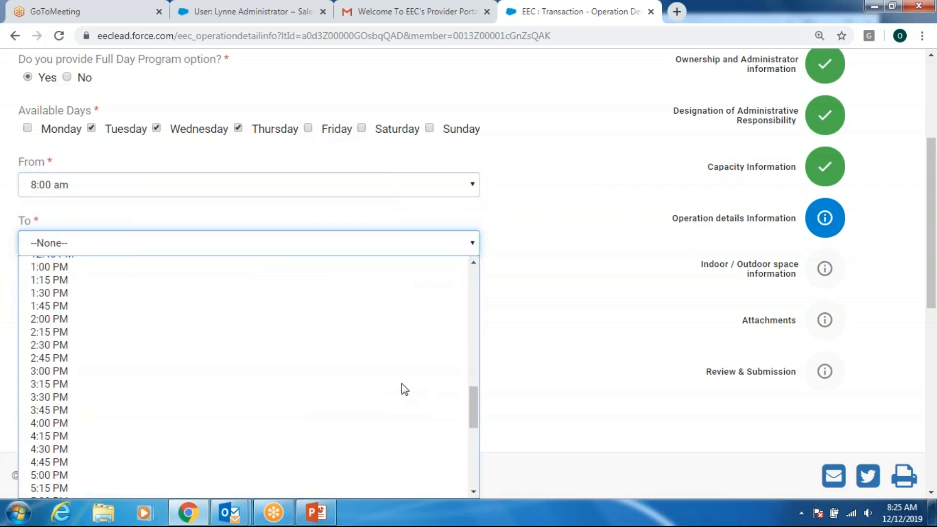
click(309, 431)
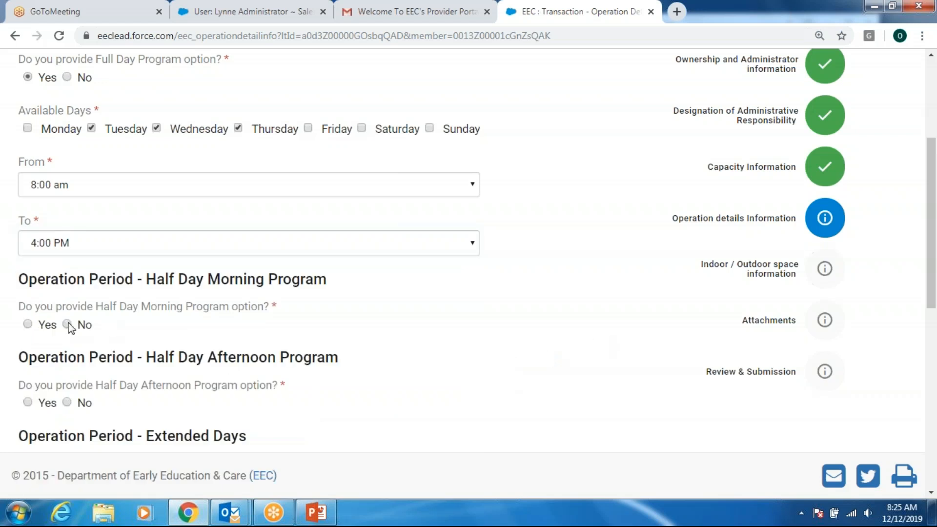
- Answer No to Half Day Morning, Half Day Afternoon and Extended Days
click(68, 324)
scroll(418, 315, down, 3)
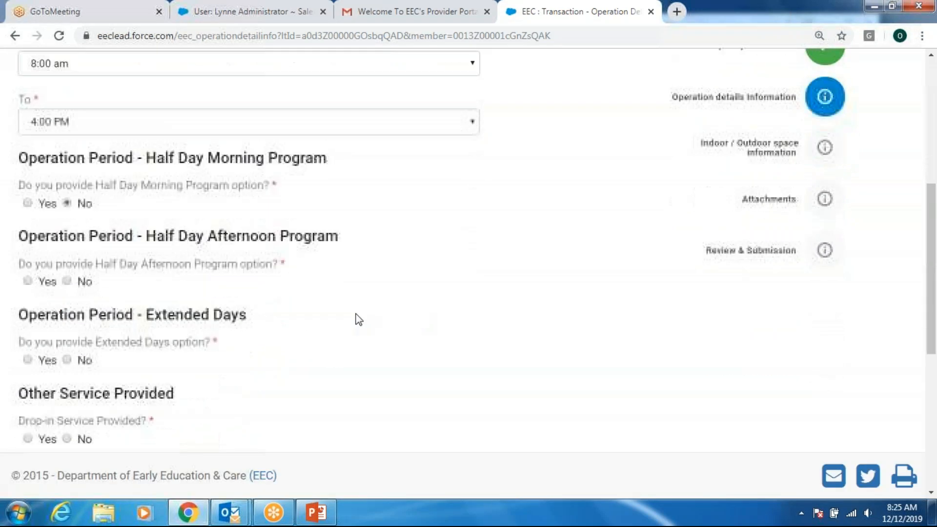
click(67, 265)
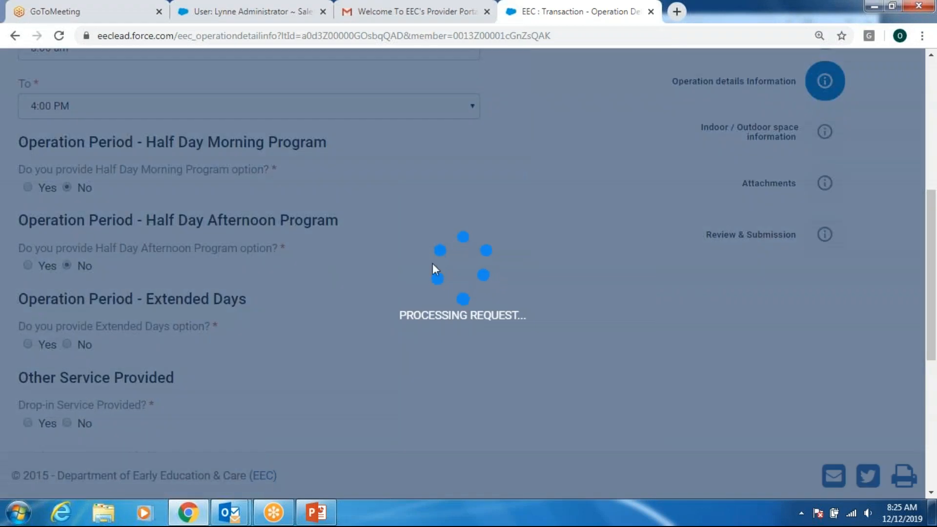
scroll(485, 252, down, 2)
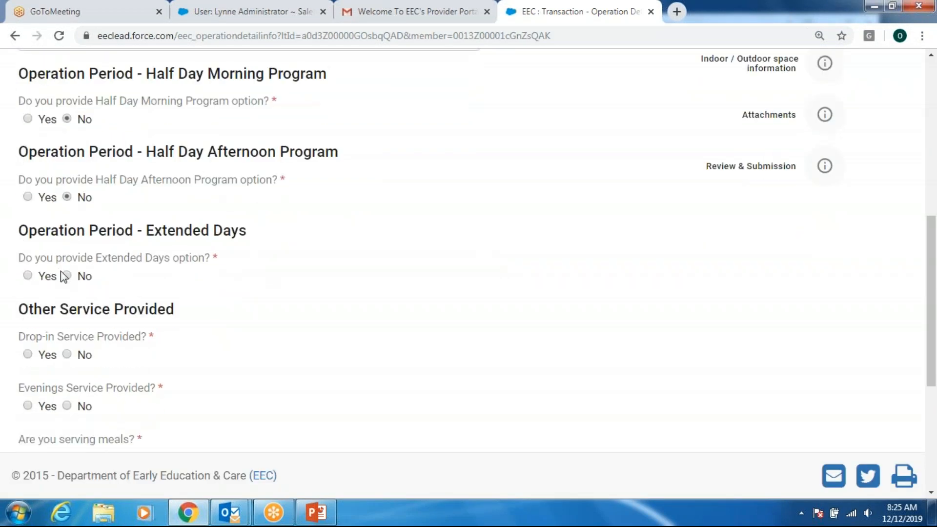
click(28, 275)
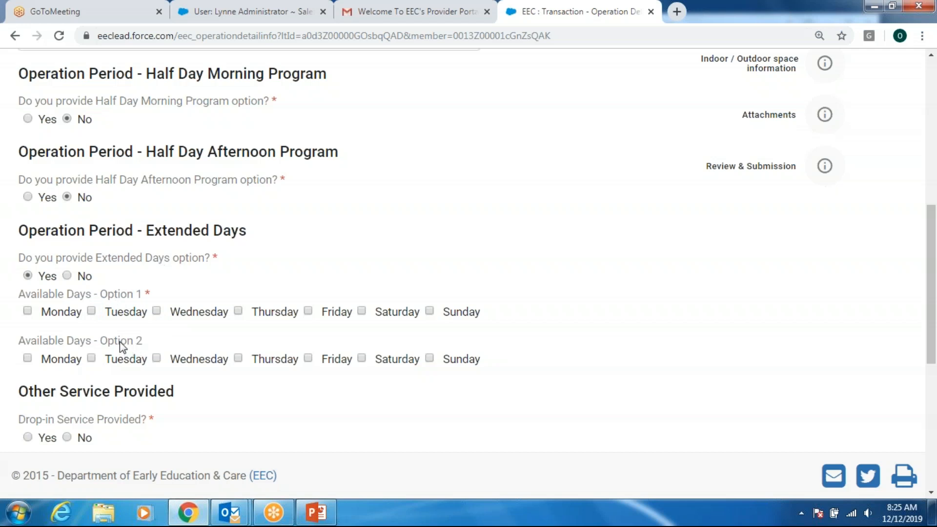
click(66, 275)
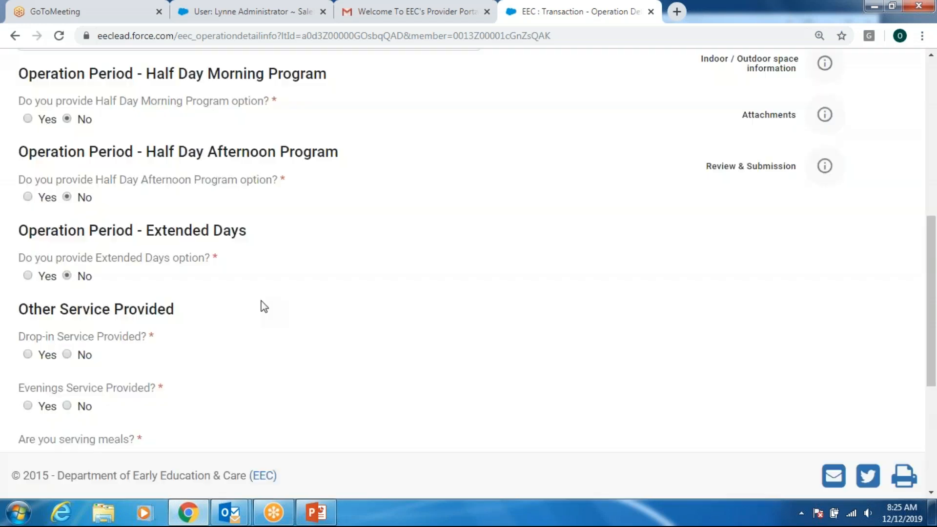
scroll(256, 310, down, 3)
scroll(256, 311, down, 1)
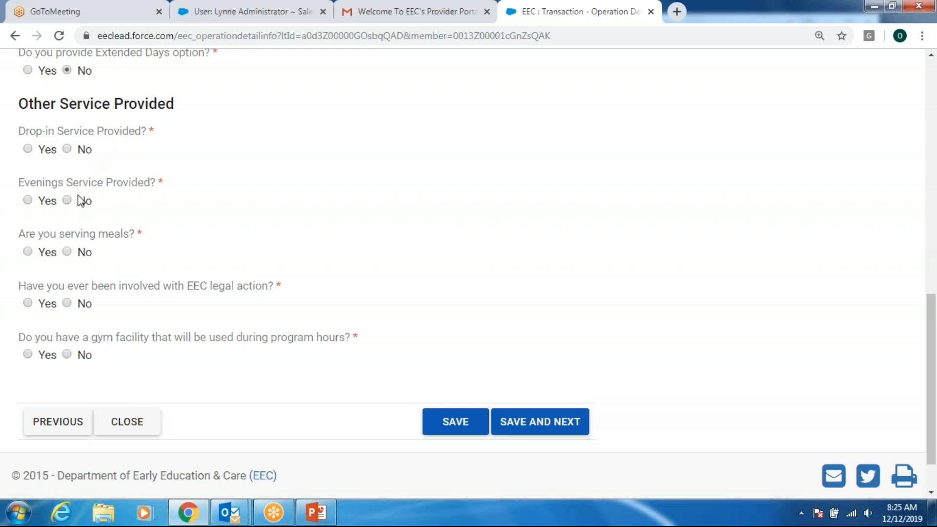
- Answer No to drop-in, evenings, meals, EEC legal action and gym facility, then save Operation Details
click(67, 149)
click(67, 201)
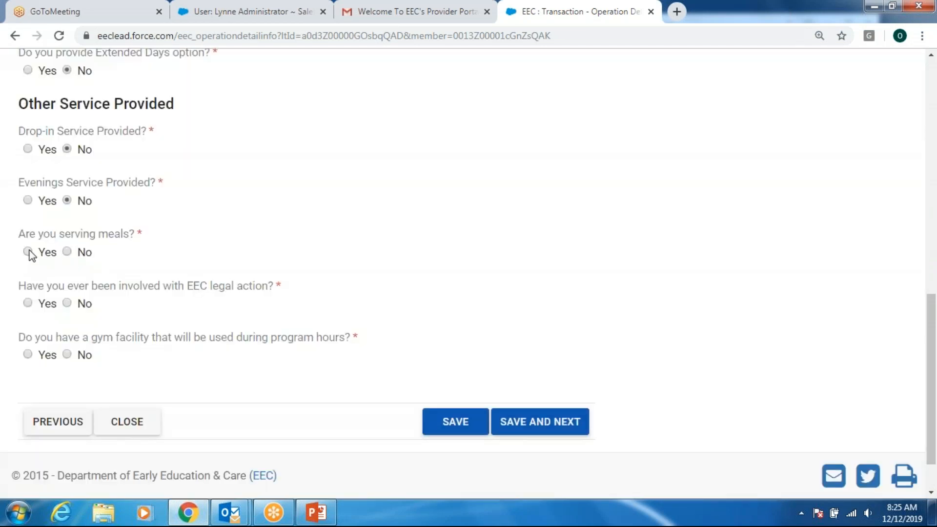
click(28, 252)
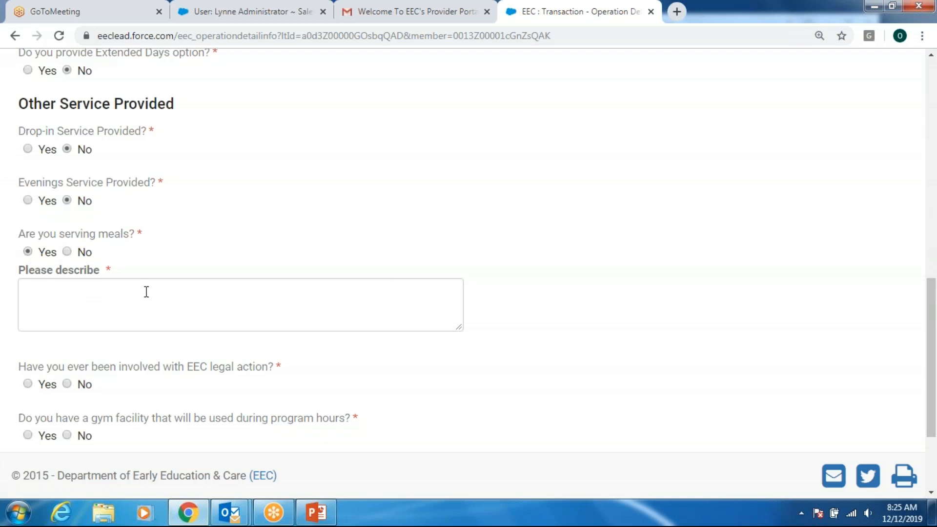
click(67, 252)
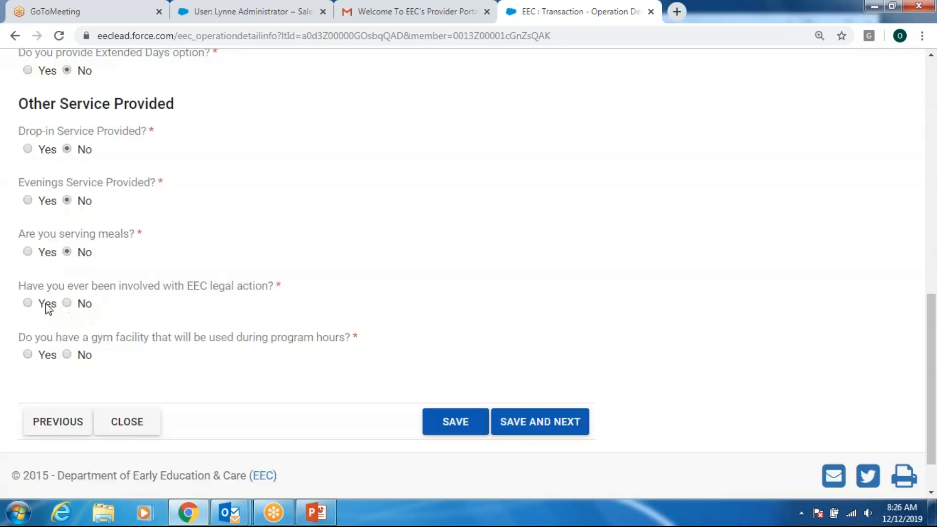
click(30, 303)
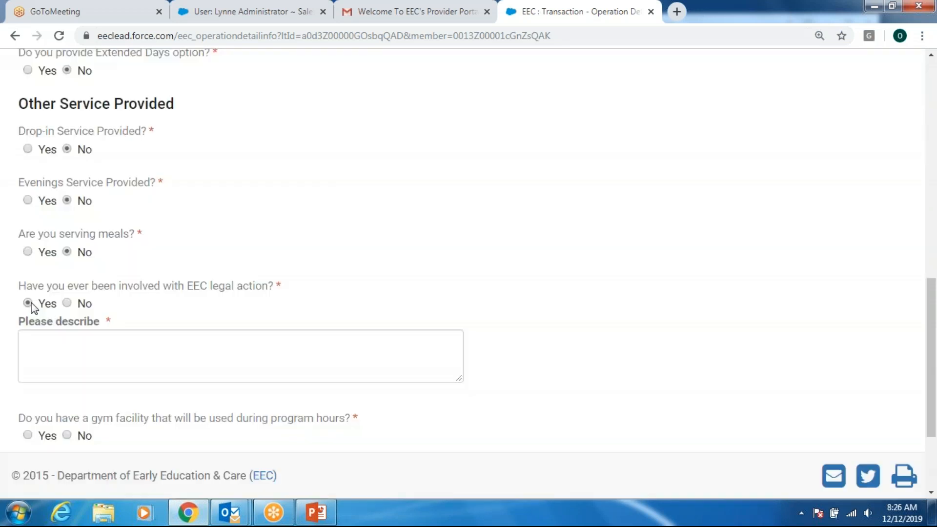
click(68, 304)
scroll(100, 337, down, 1)
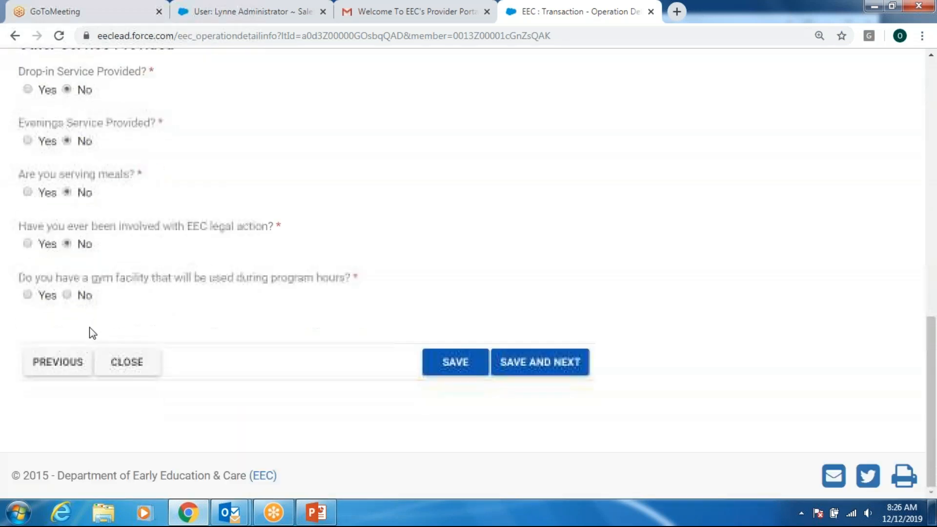
click(33, 293)
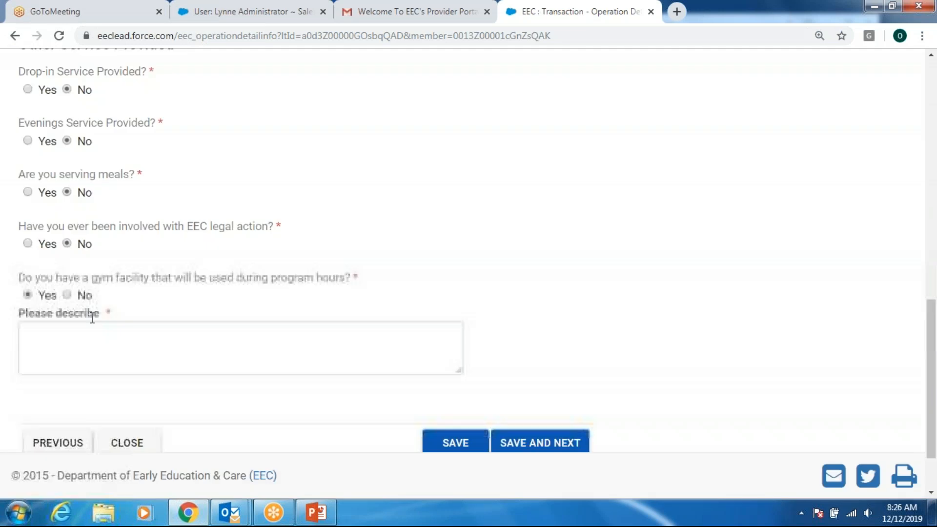
click(70, 294)
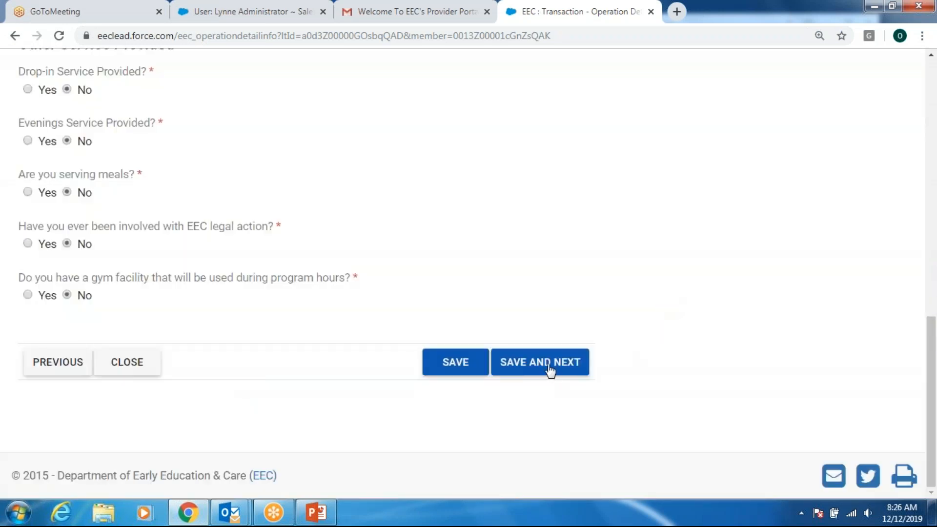
click(549, 369)
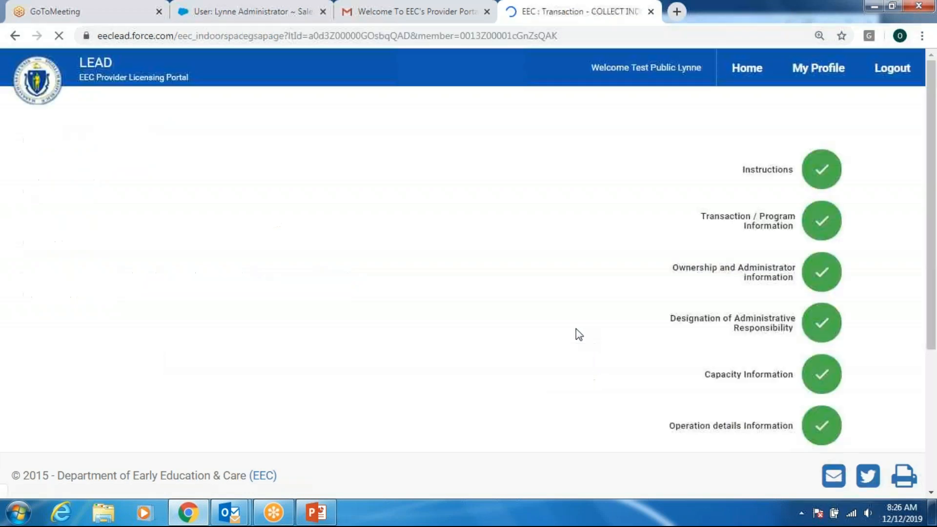
- Enter 200 indoor square feet, 10 toilets and 10 sinks, and answer No to pre-1978 lead paint
scroll(573, 327, down, 1)
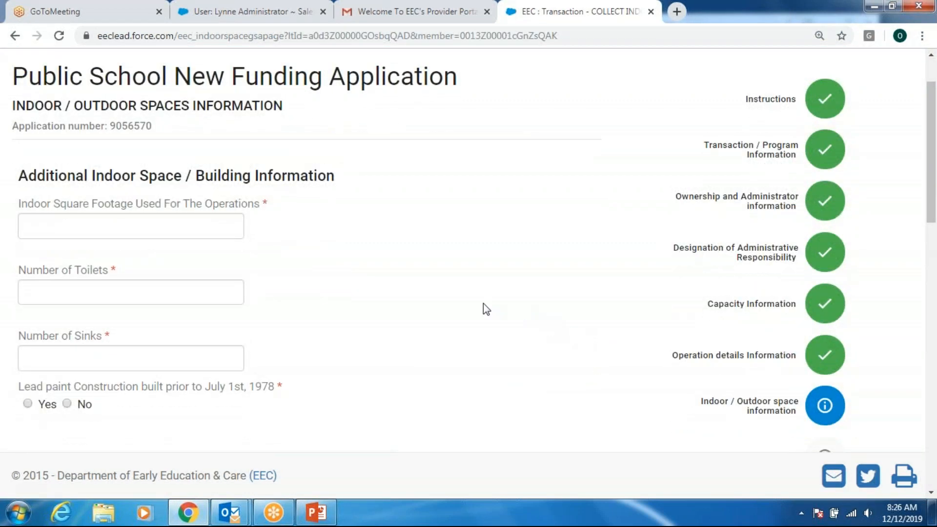
click(133, 232)
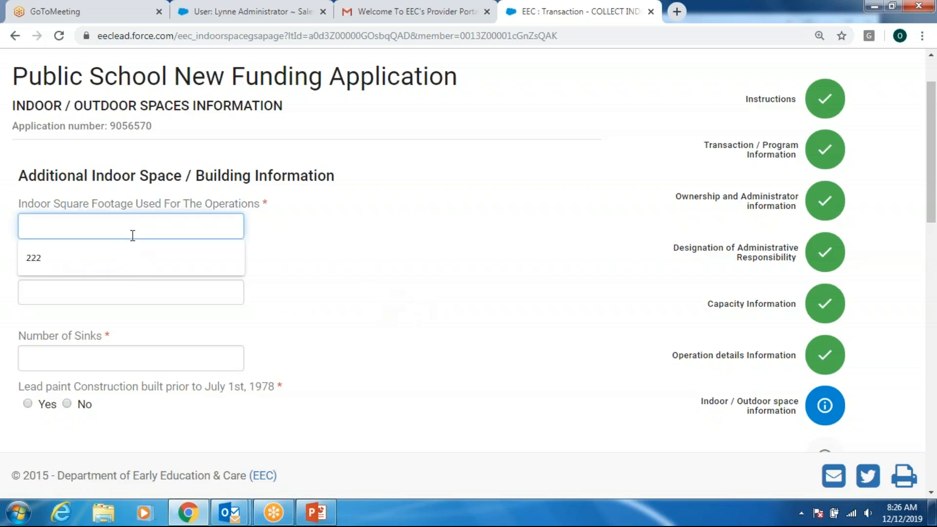
text(200)
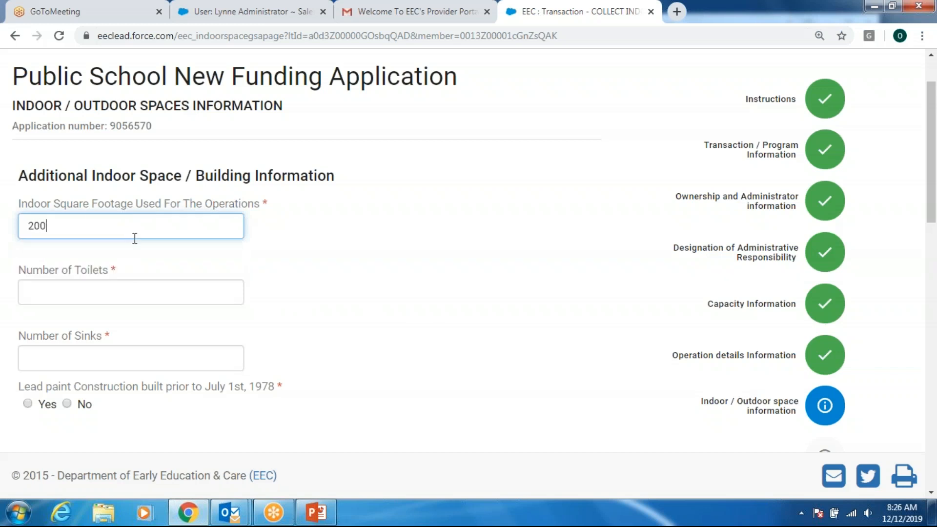
click(125, 292)
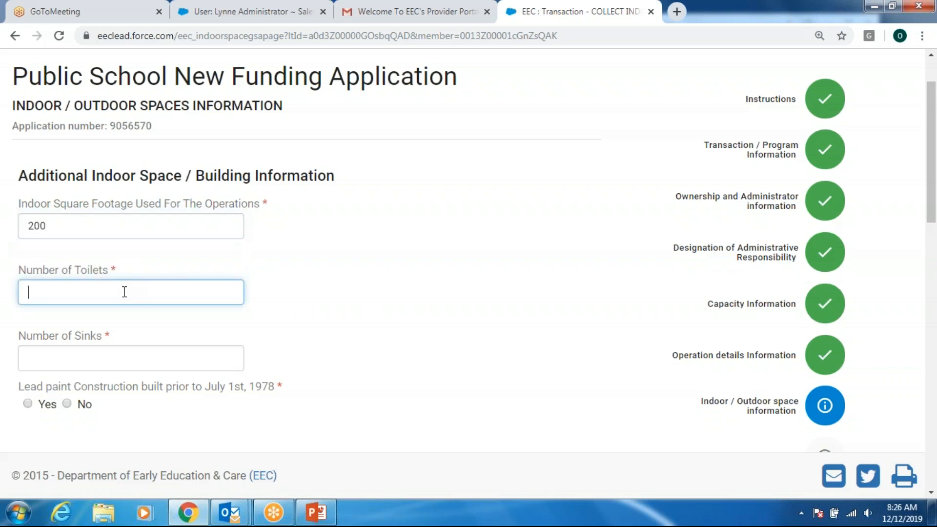
text(10)
key(Tab)
text(10)
click(485, 288)
scroll(469, 289, down, 2)
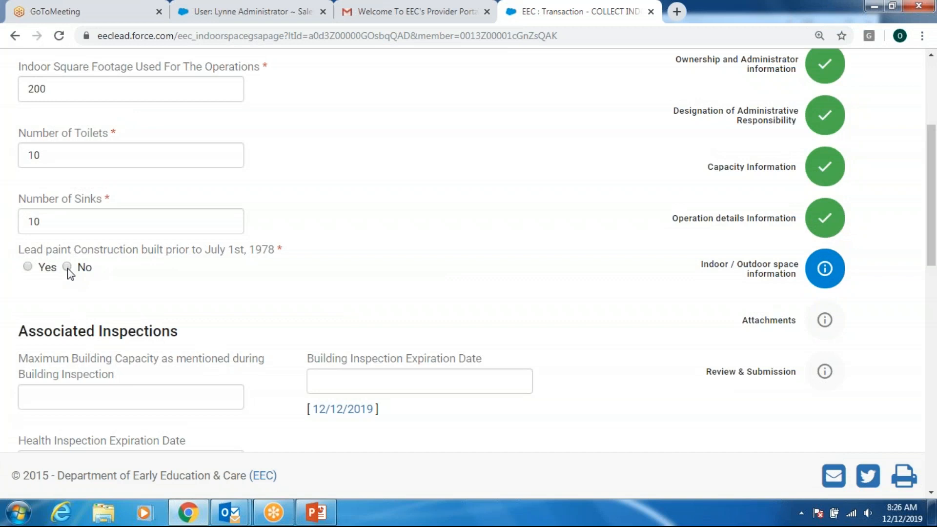
click(67, 267)
- Enter maximum building capacity 222 and set building and health inspection expirations to 12/12/2019
scroll(447, 202, down, 3)
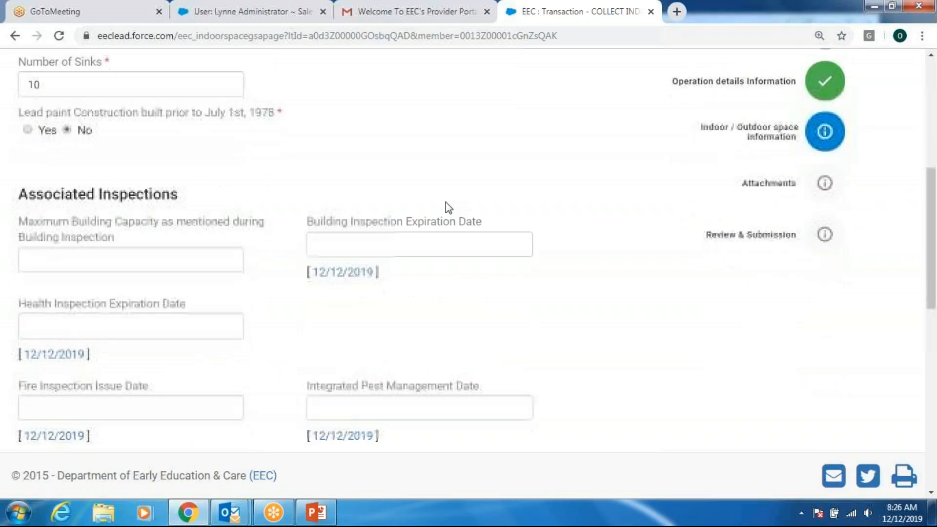
scroll(446, 209, down, 1)
click(110, 193)
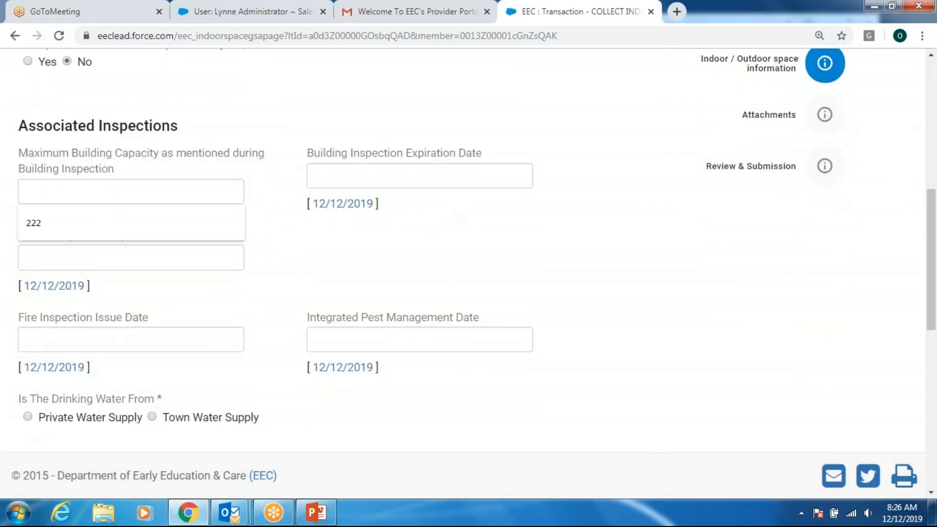
text(222)
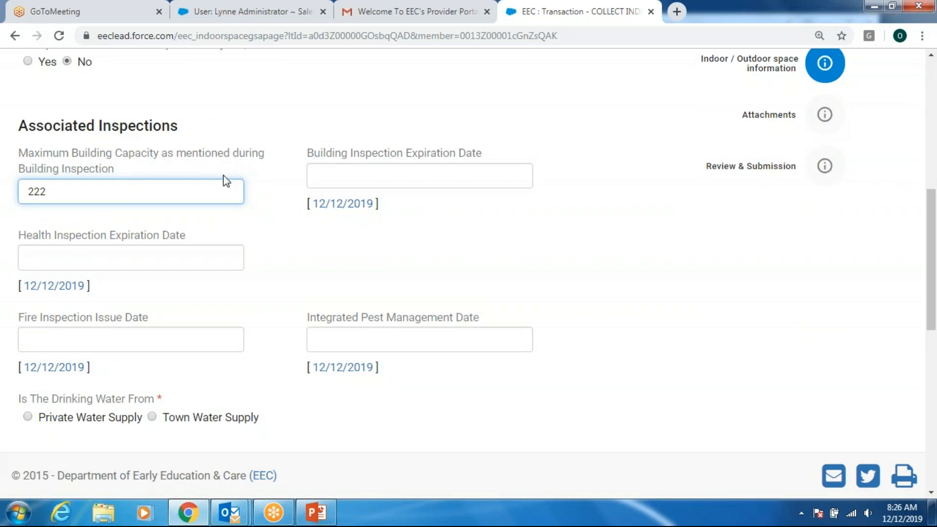
click(351, 211)
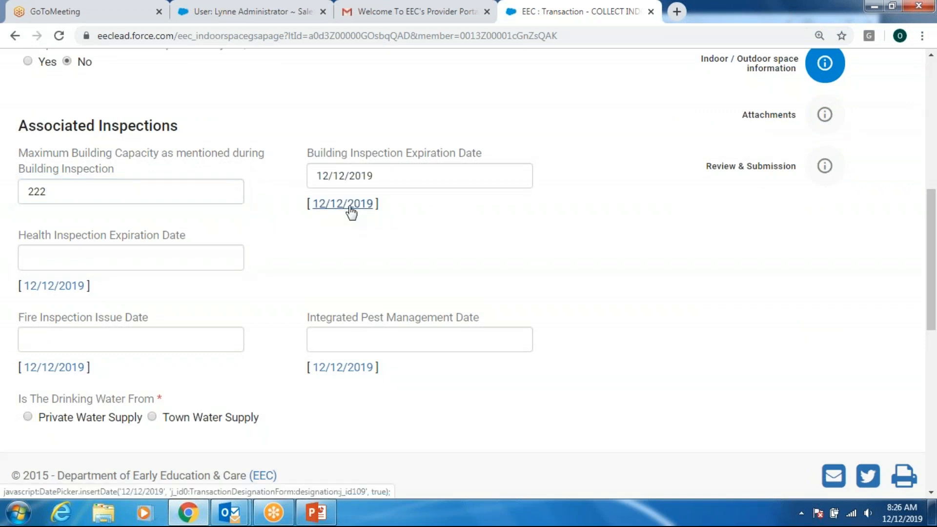
click(67, 290)
- Set the fire inspection date to 11/25/2019 and the pest management date to 11/24/2019
scroll(554, 273, down, 2)
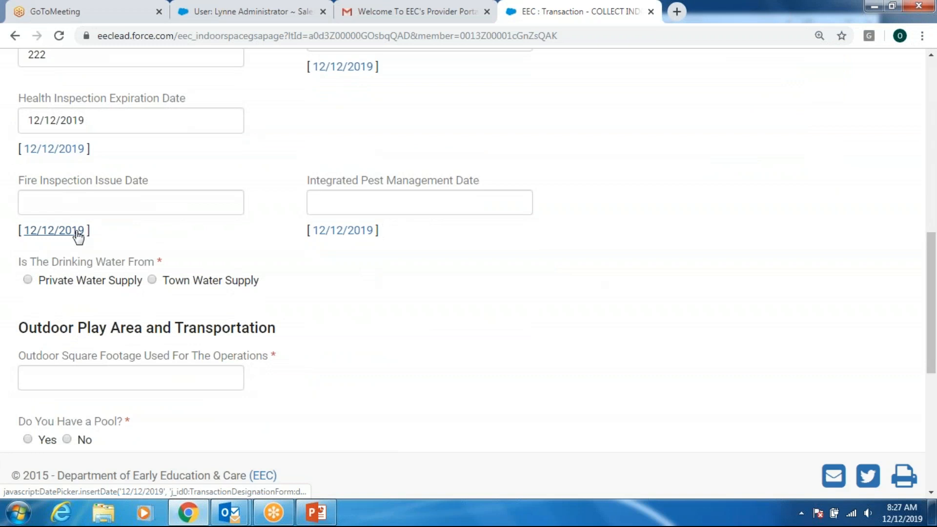
click(86, 208)
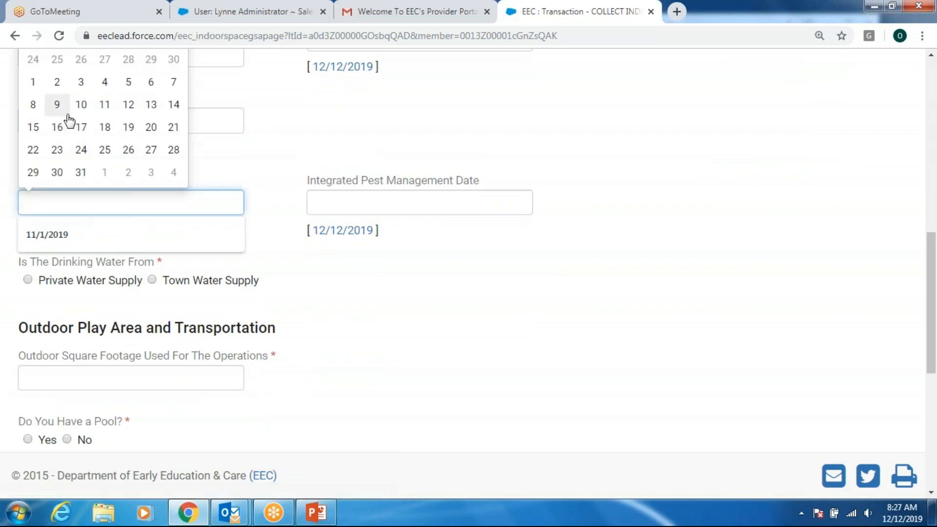
scroll(69, 122, up, 1)
click(57, 127)
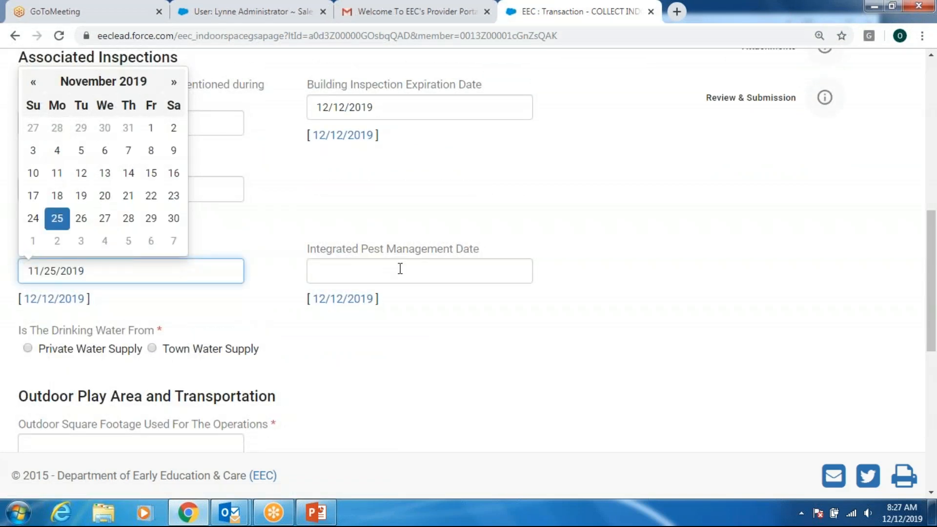
click(400, 269)
click(324, 136)
click(676, 294)
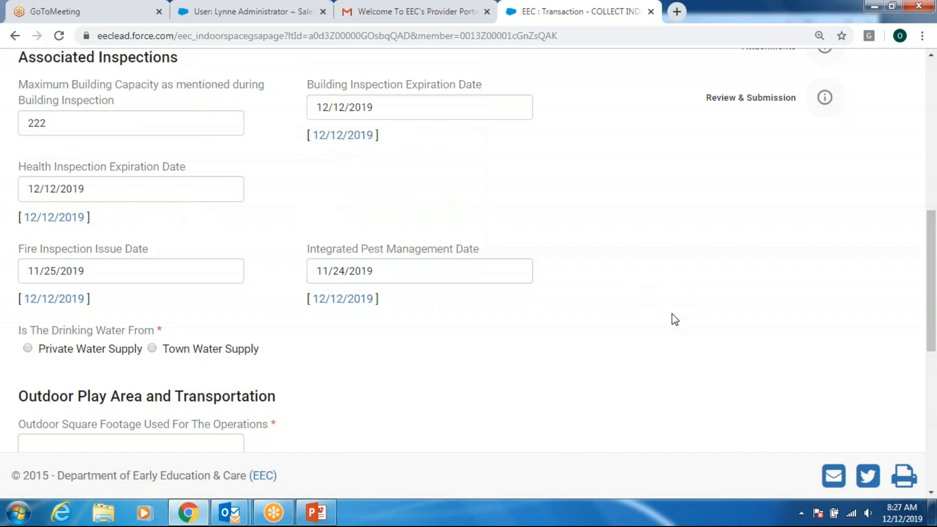
- Choose Town Water Supply as the drinking water source
scroll(675, 319, down, 2)
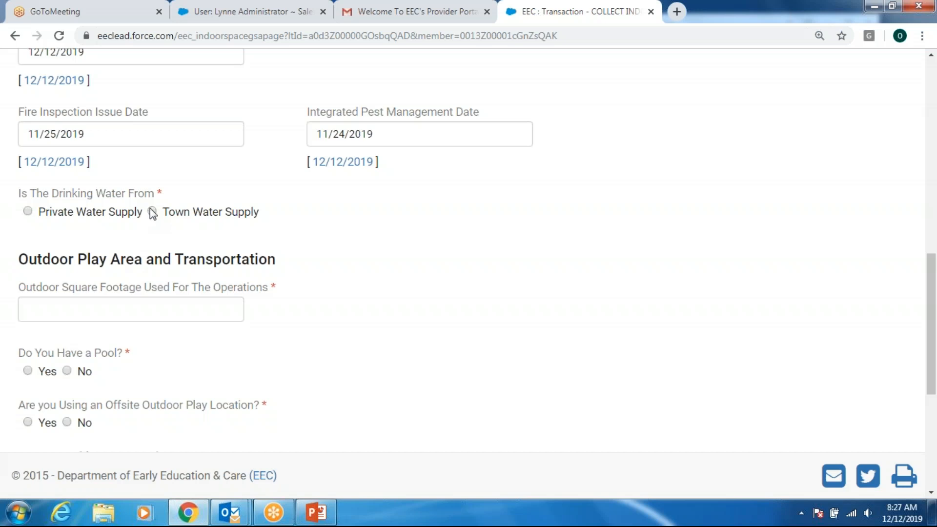
click(27, 211)
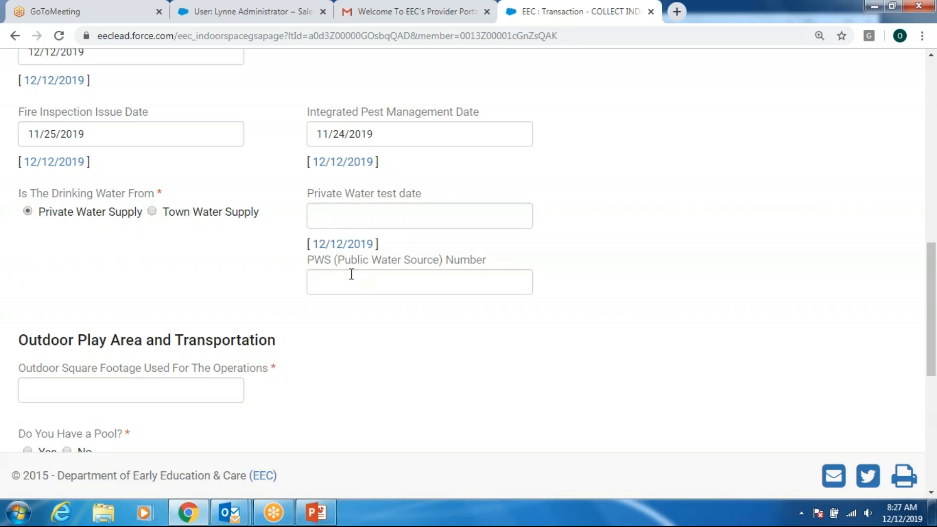
click(152, 211)
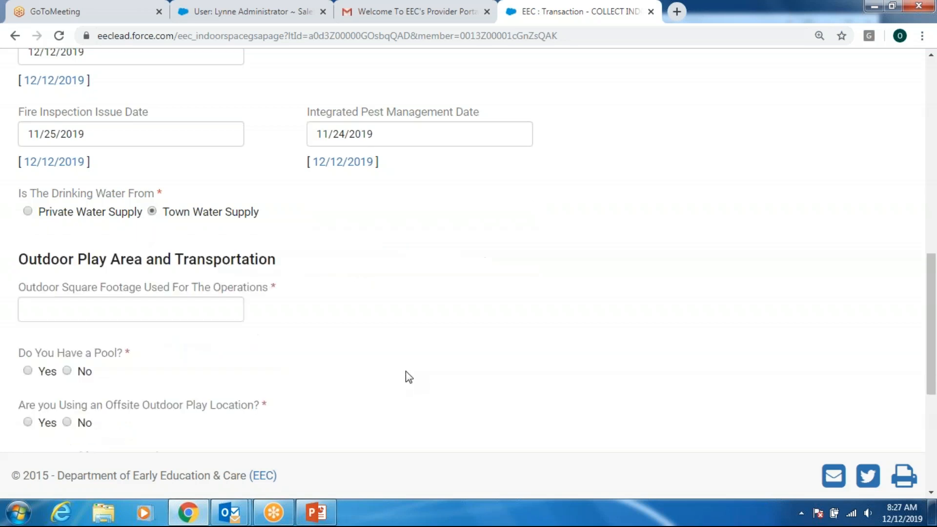
scroll(462, 298, down, 3)
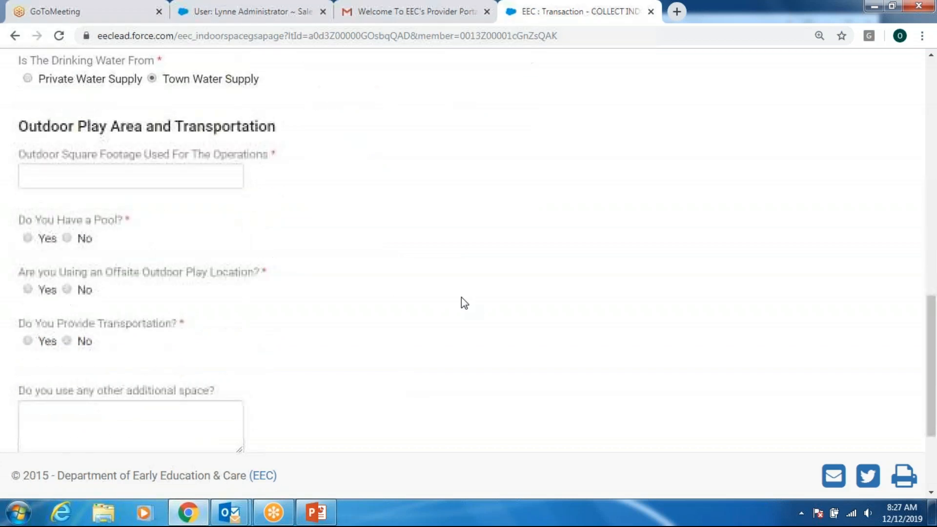
- Enter 3000 outdoor square feet and answer No to having a pool
click(117, 175)
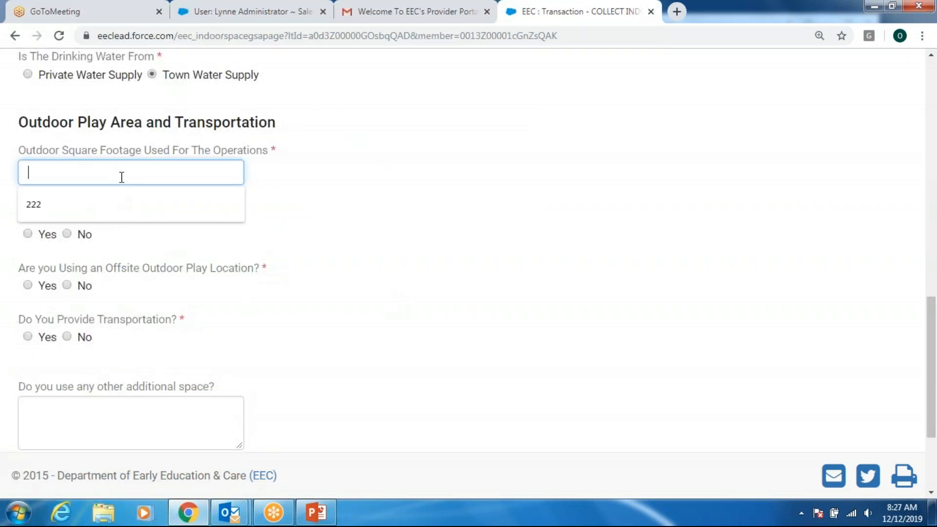
text(3000)
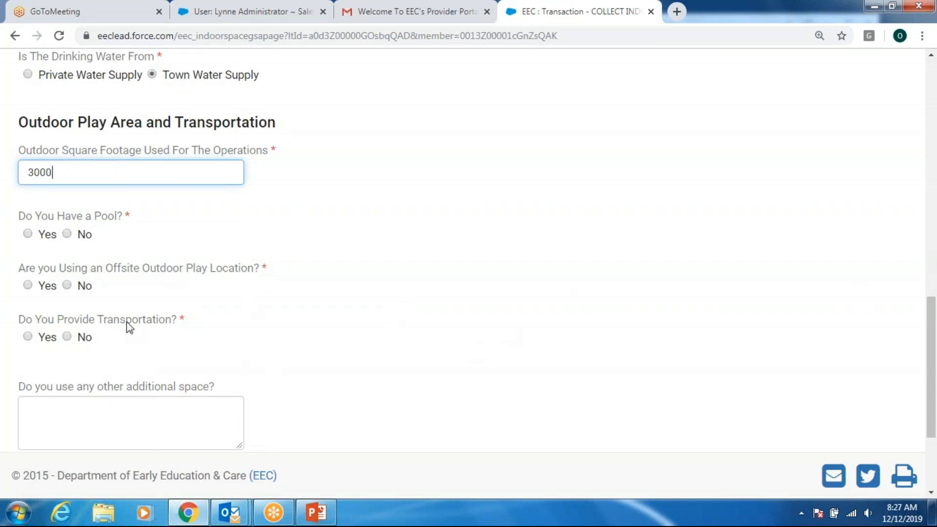
click(27, 234)
click(26, 234)
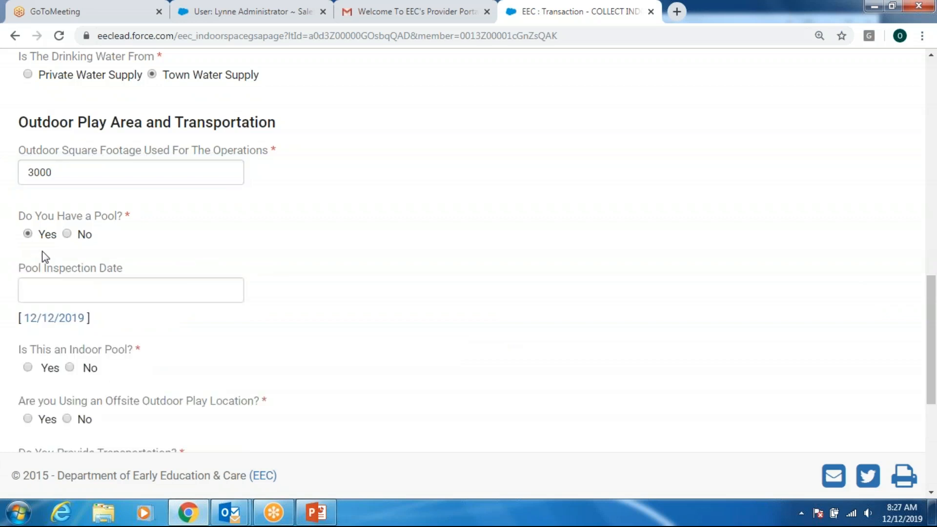
click(68, 237)
click(27, 234)
click(28, 367)
scroll(299, 335, down, 1)
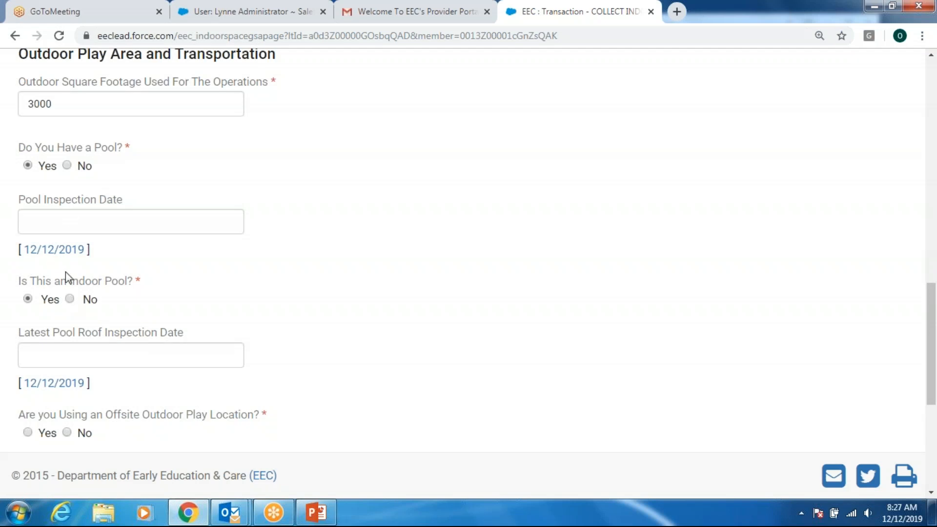
click(68, 167)
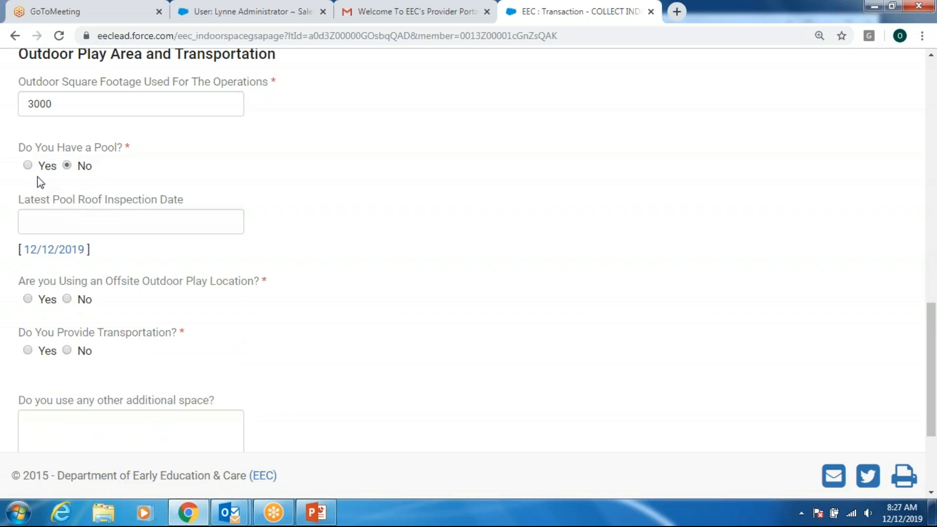
click(29, 165)
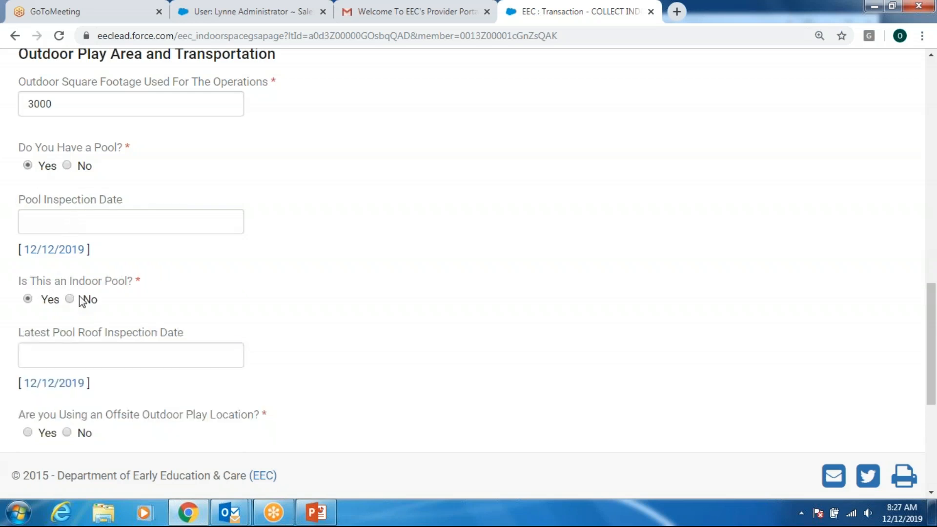
click(70, 300)
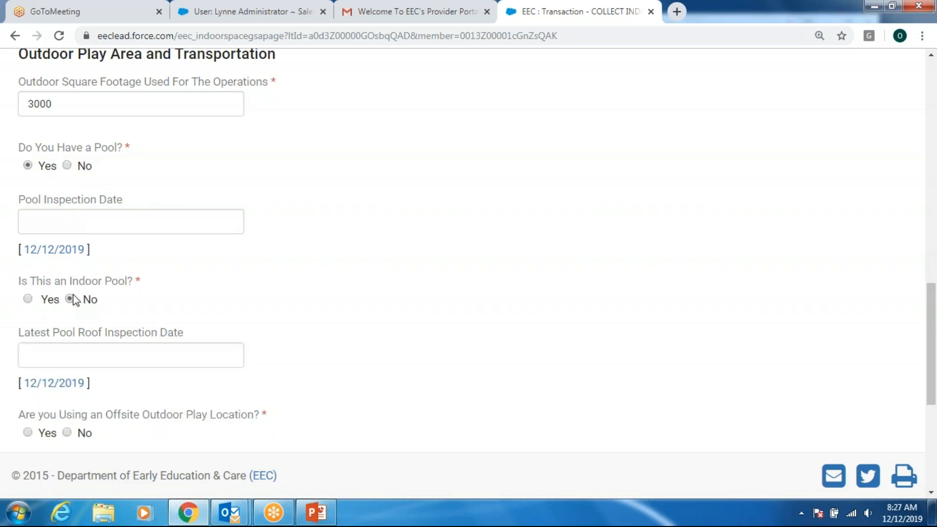
click(66, 166)
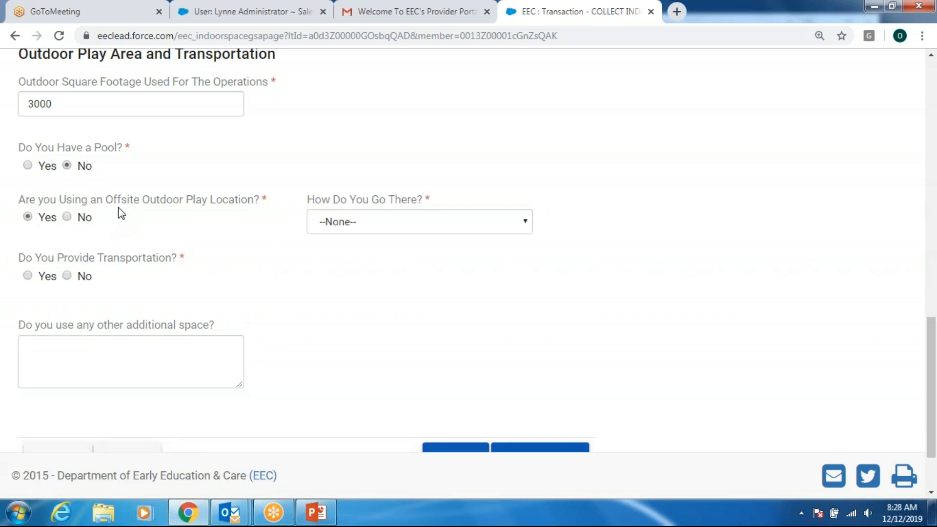
- Choose Walking for reaching offsite play and Yes with Program Owned for transportation
click(524, 223)
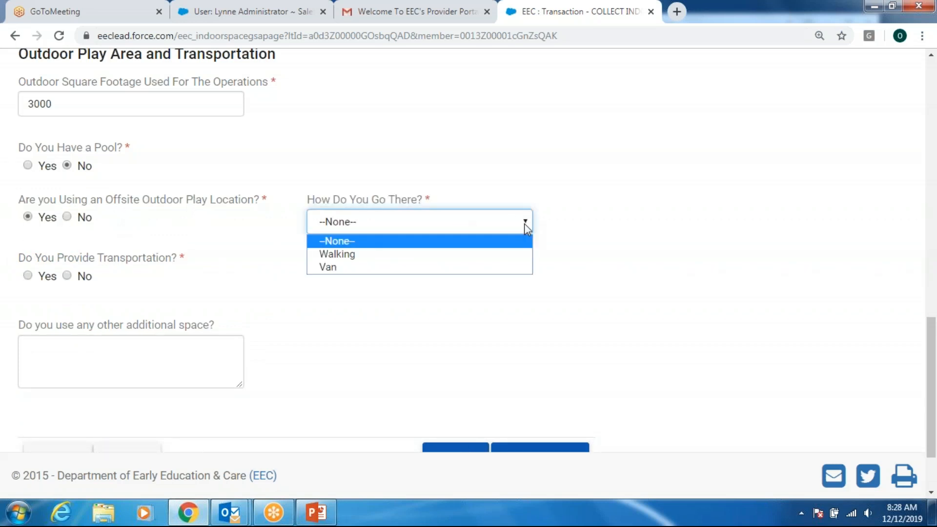
click(504, 256)
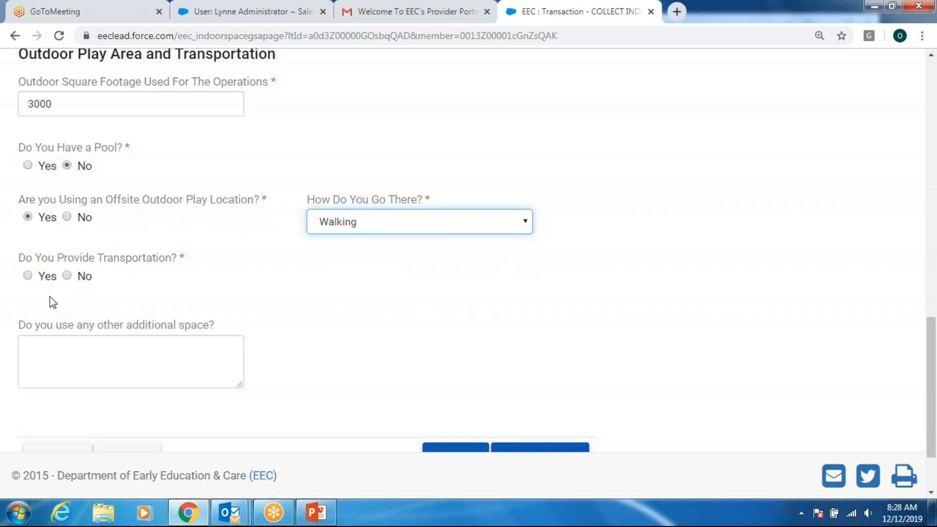
click(29, 277)
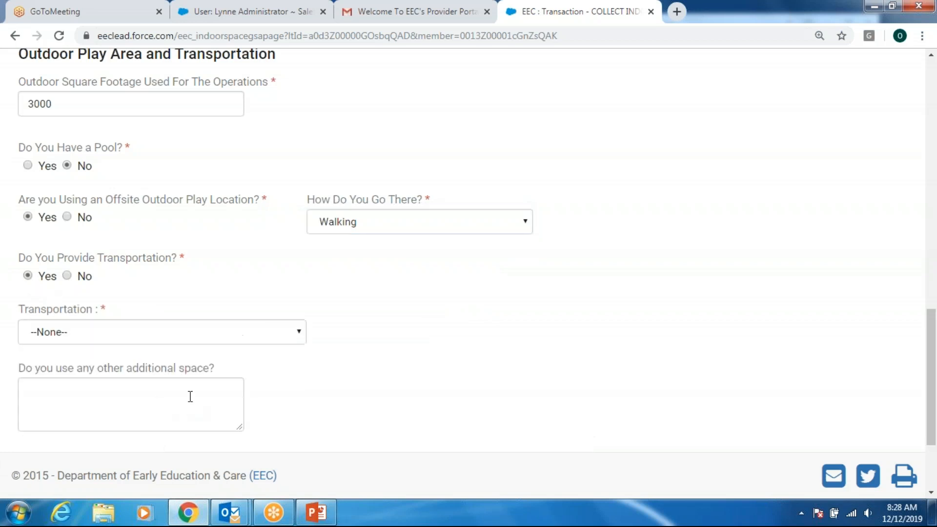
click(296, 332)
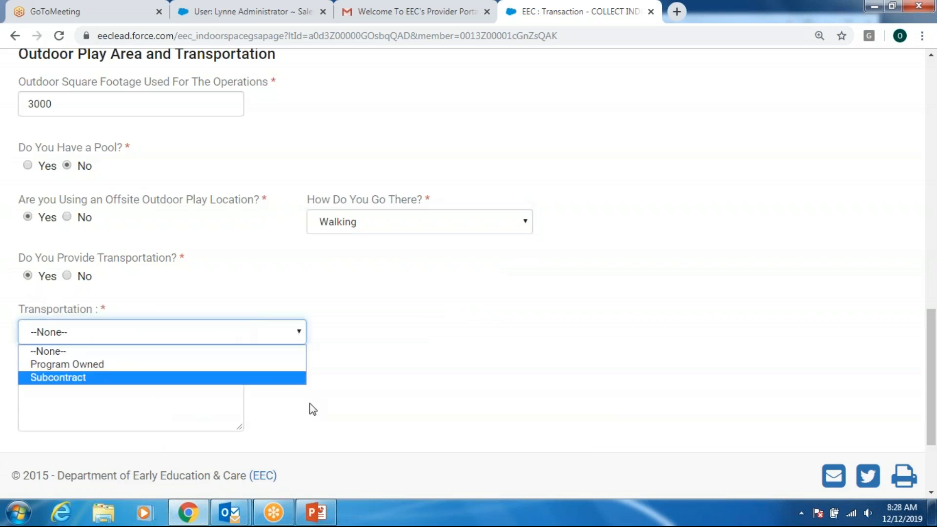
click(279, 367)
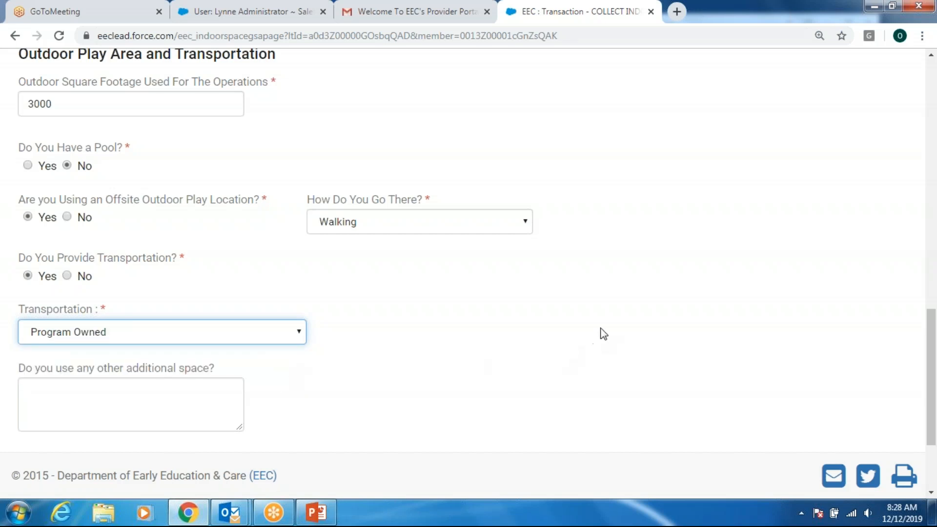
scroll(603, 334, down, 3)
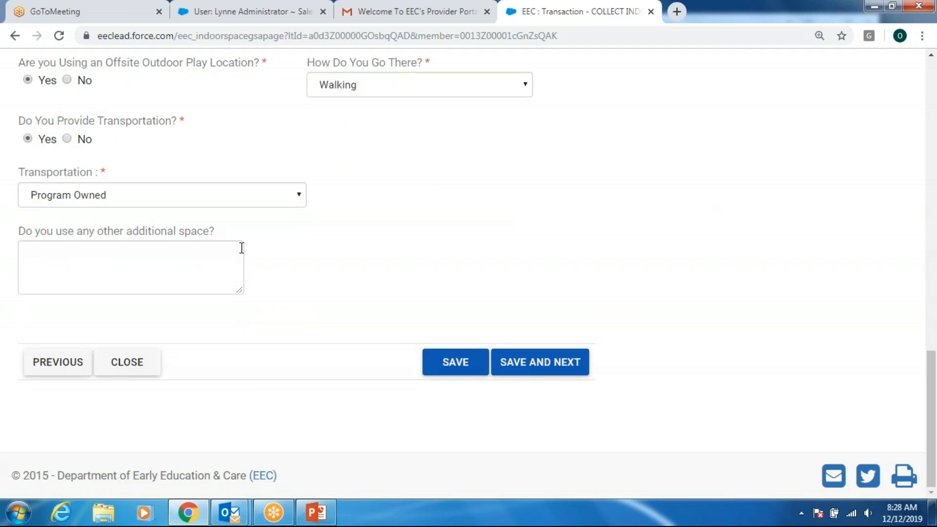
- Save the indoor/outdoor space answers and continue to the Attachments step
click(535, 373)
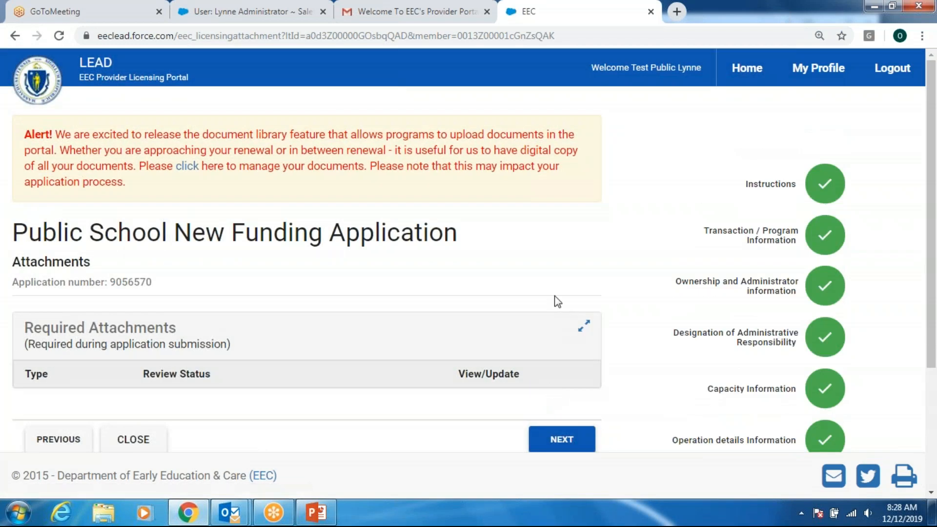
scroll(556, 299, down, 1)
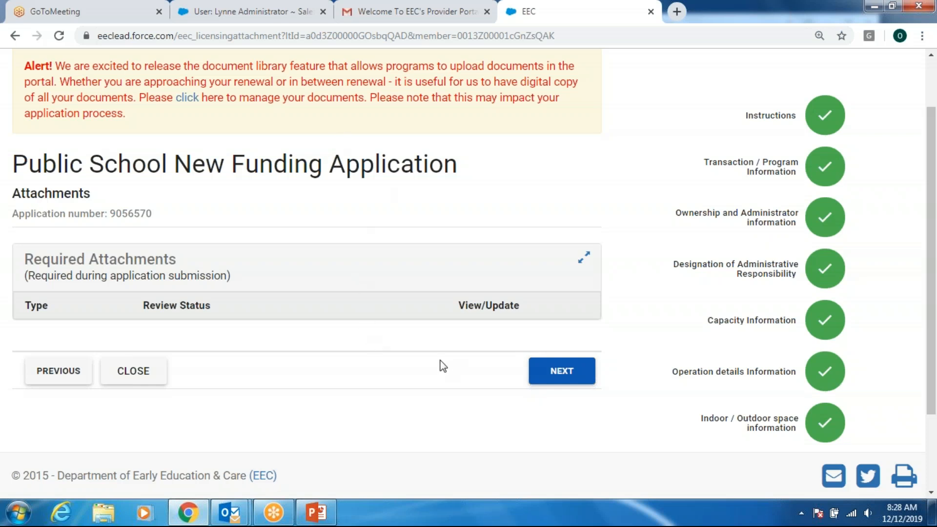
- Continue to the Summary and Submission page and review every section down to Terms and Conditions
click(553, 388)
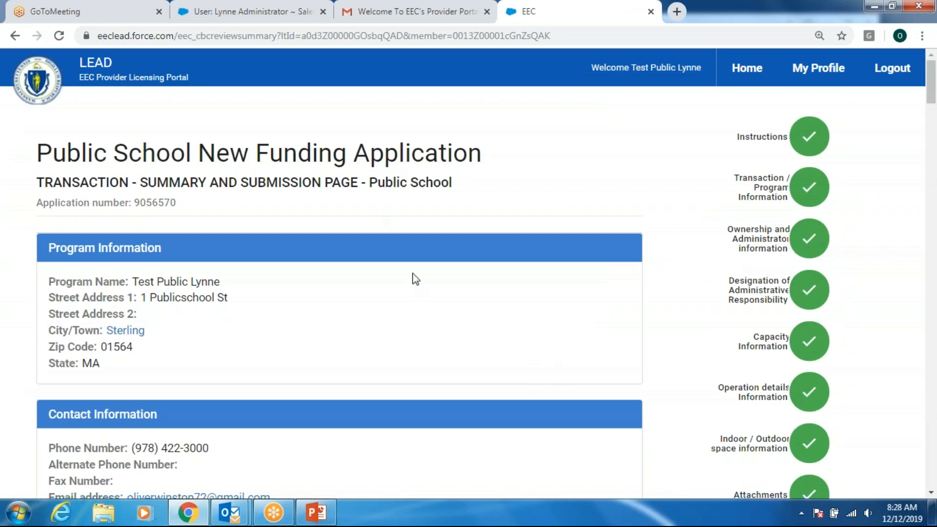
scroll(428, 331, down, 3)
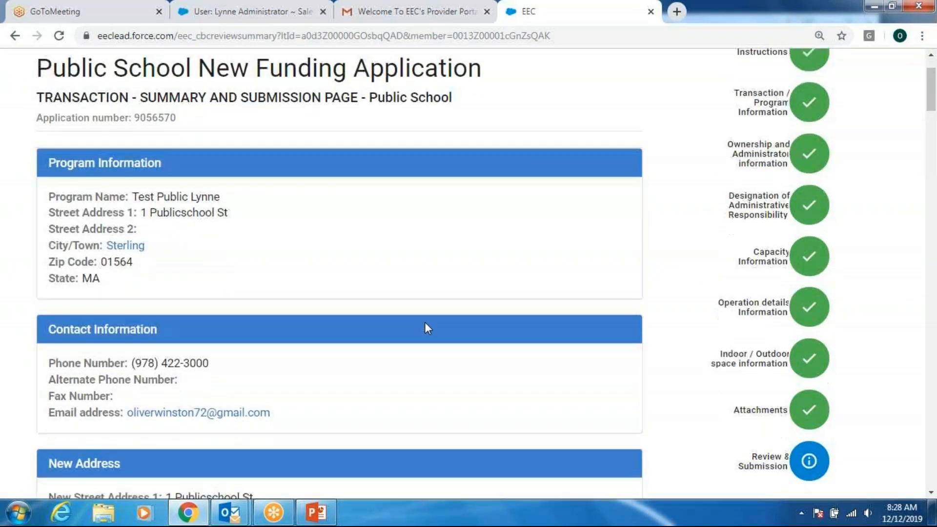
scroll(424, 328, down, 3)
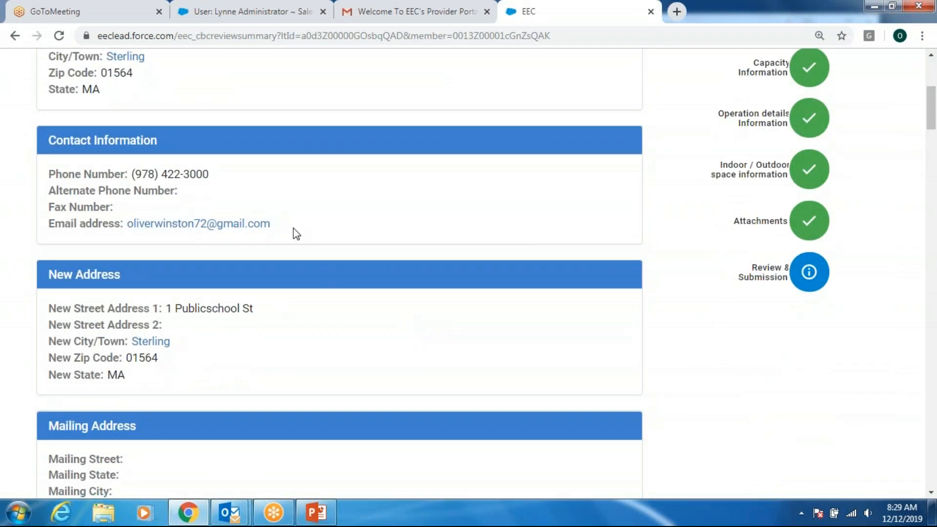
scroll(266, 258, down, 2)
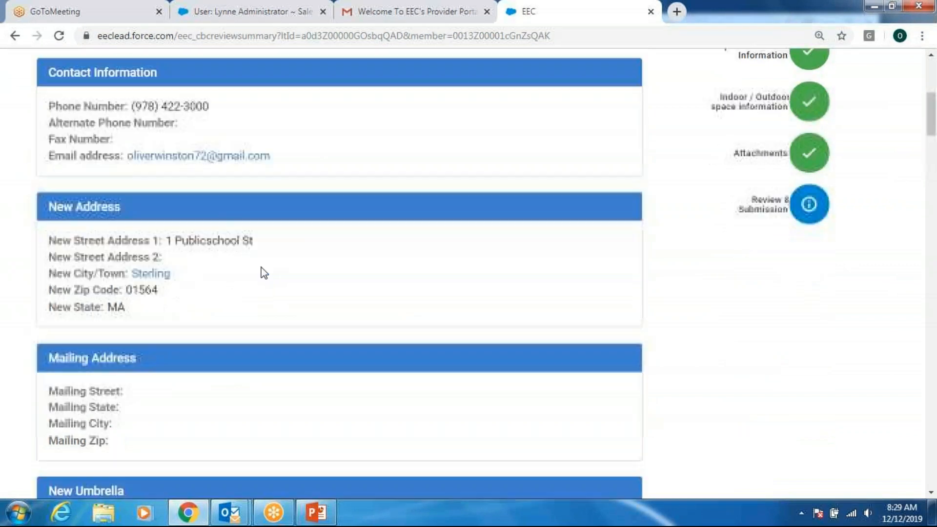
scroll(259, 271, down, 1)
scroll(259, 272, down, 1)
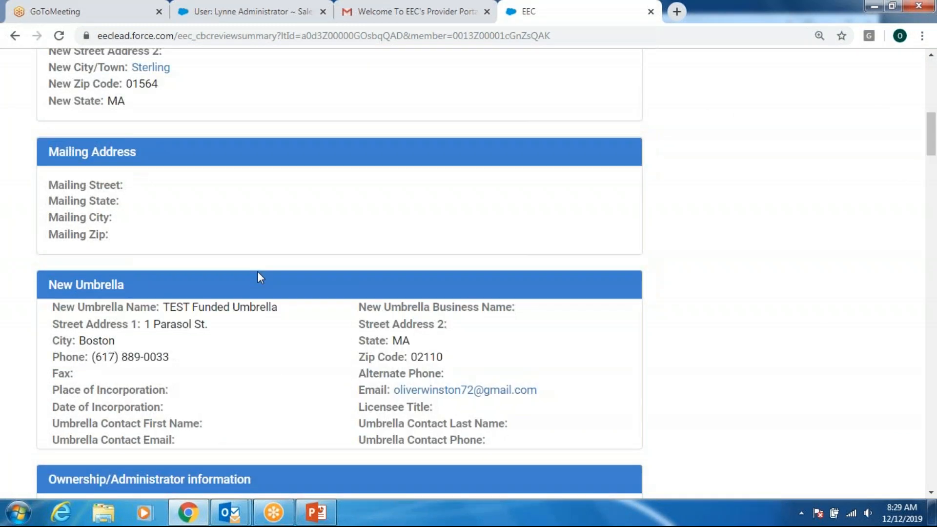
scroll(257, 271, down, 1)
scroll(256, 276, down, 5)
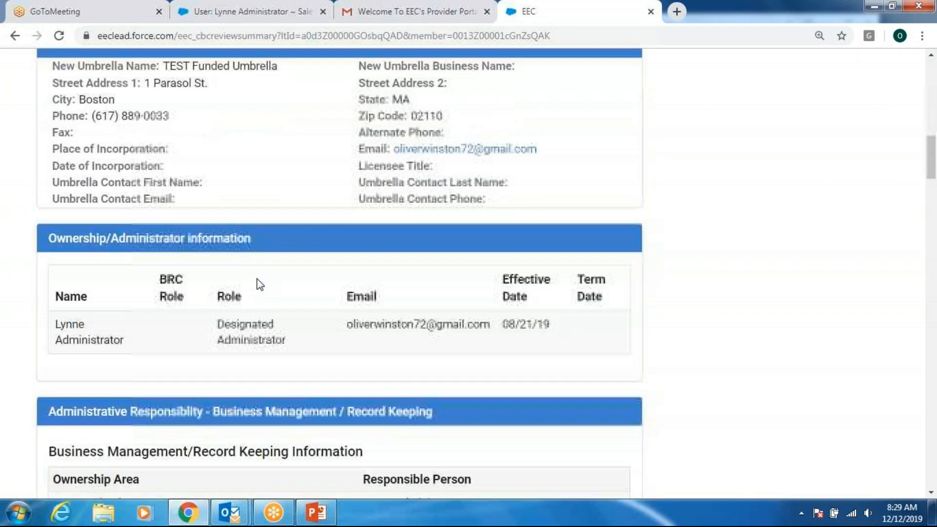
scroll(258, 281, down, 5)
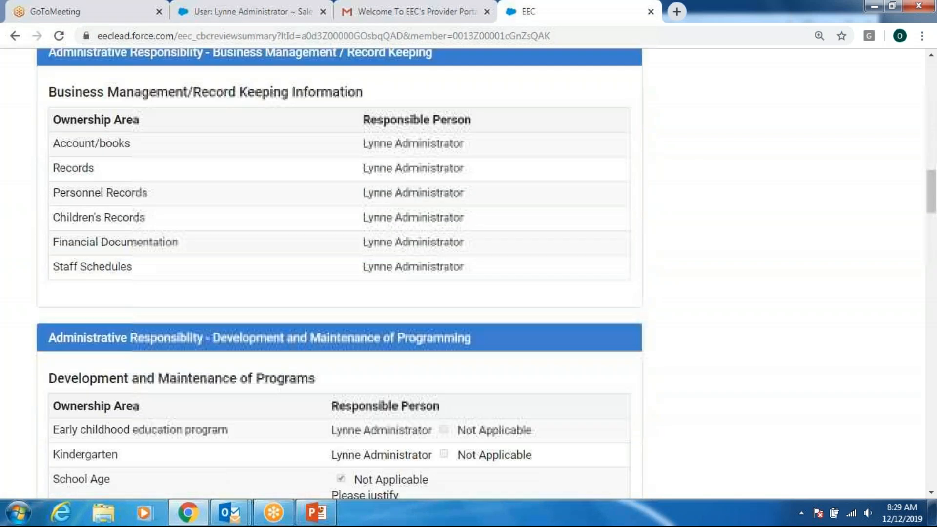
scroll(668, 366, up, 13)
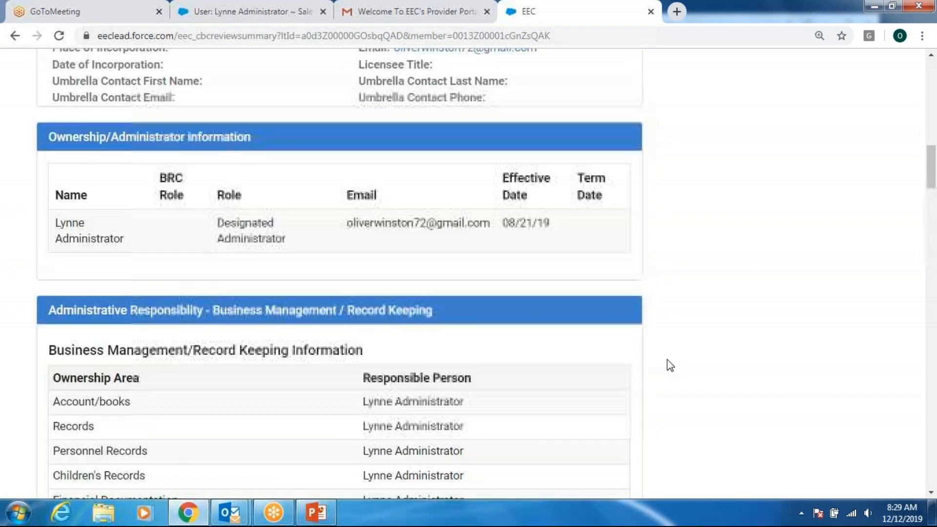
scroll(664, 361, up, 5)
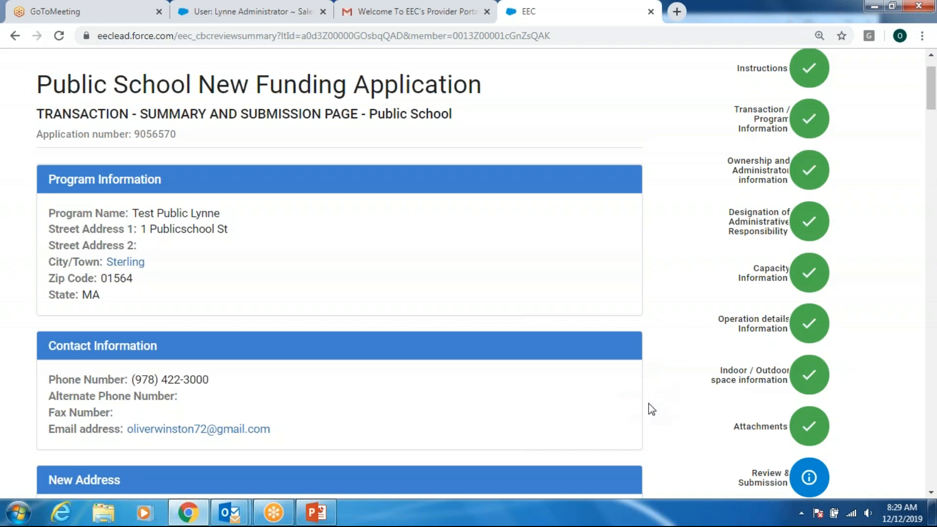
scroll(650, 408, down, 1)
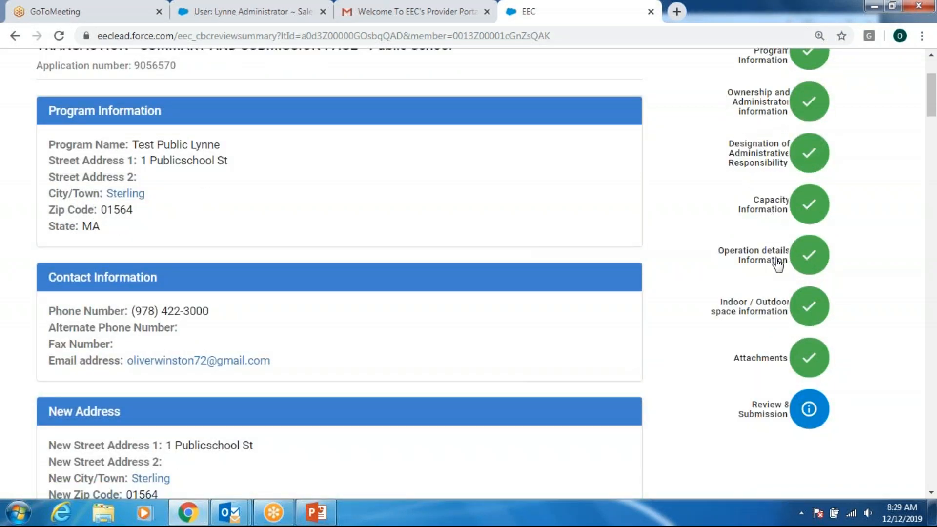
scroll(668, 288, down, 10)
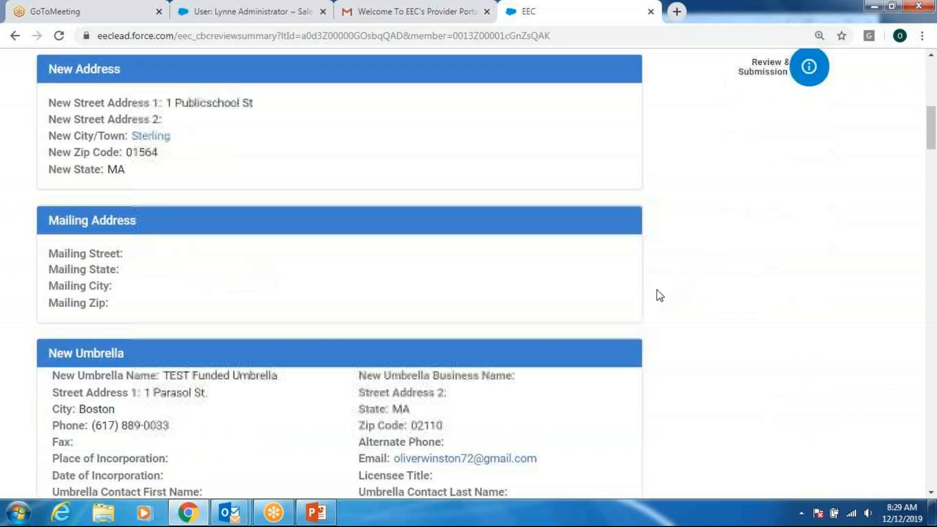
scroll(532, 382, down, 15)
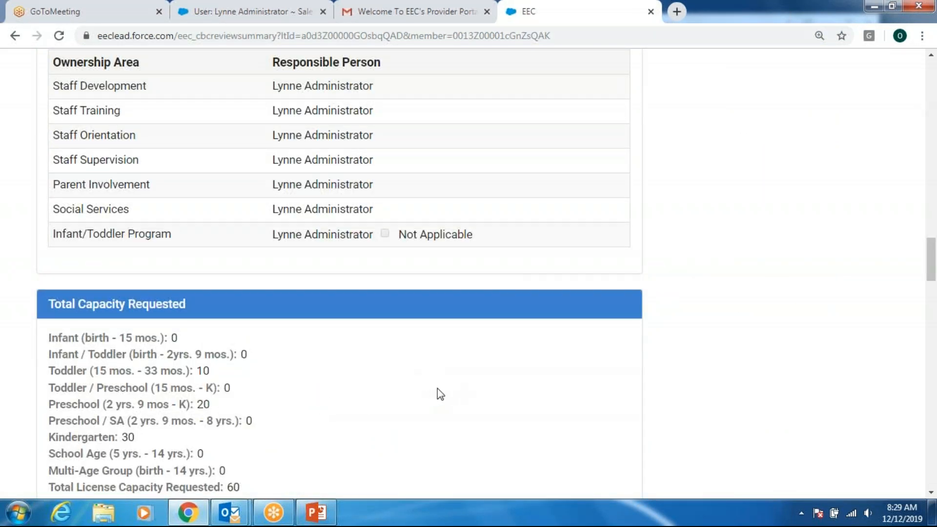
scroll(441, 395, down, 7)
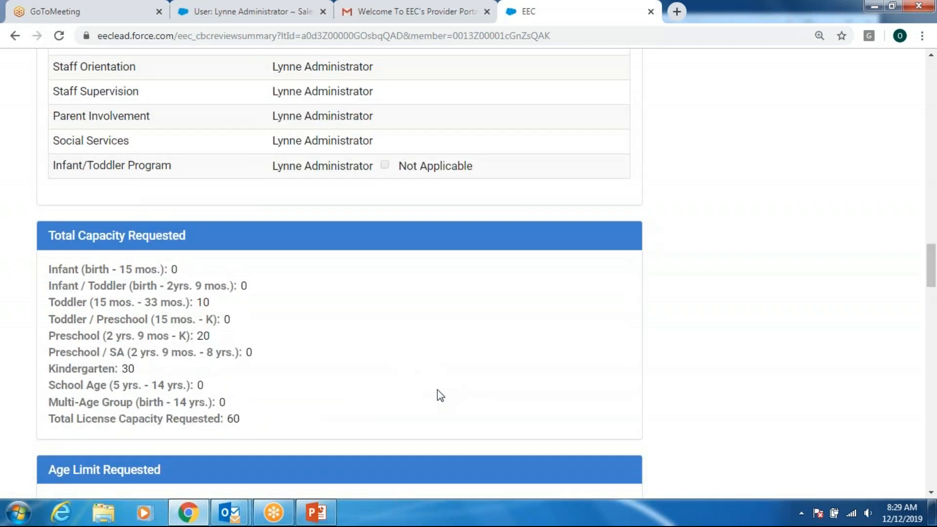
scroll(440, 395, down, 11)
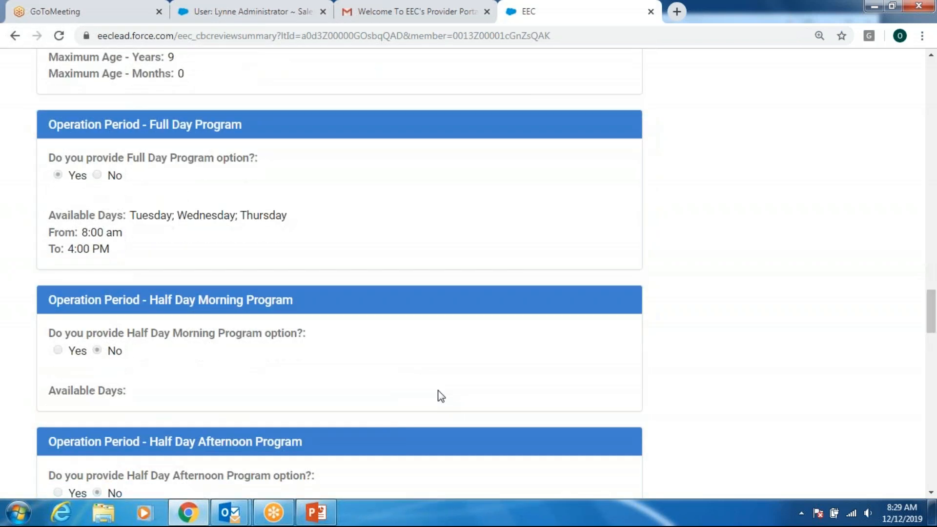
scroll(441, 396, down, 16)
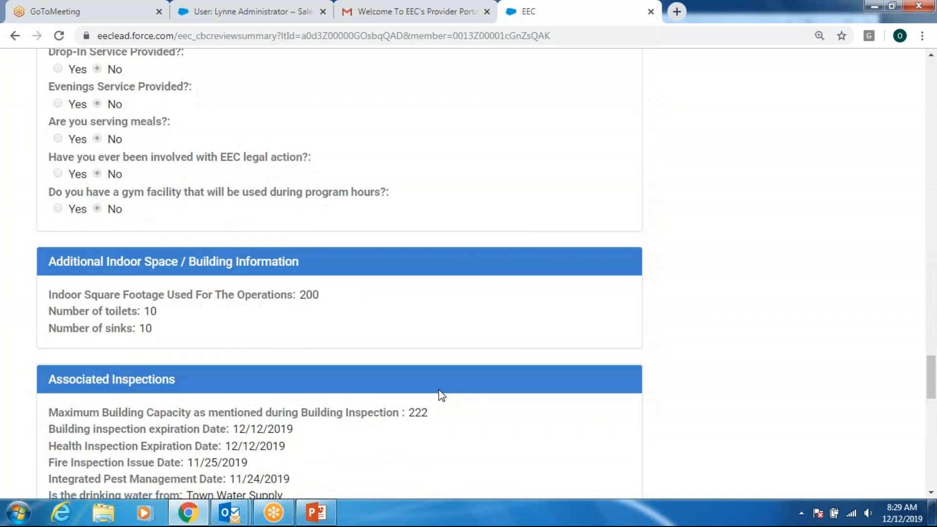
scroll(439, 388, down, 8)
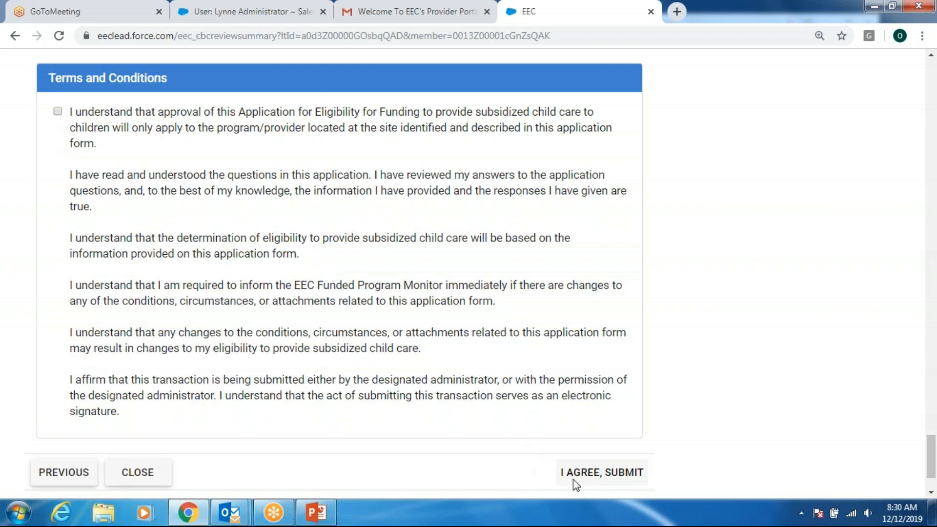
- Accept the Terms and Conditions and submit the Public School New Funding Application
click(57, 112)
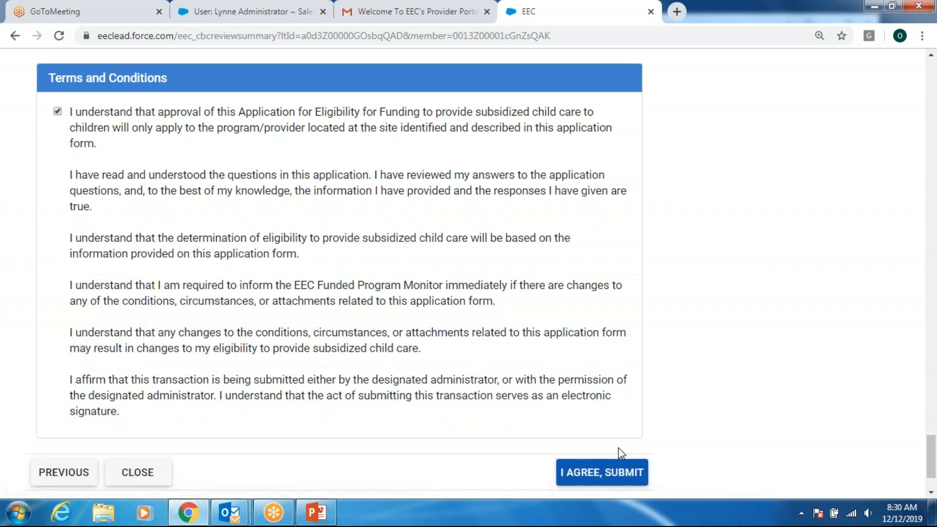
click(613, 473)
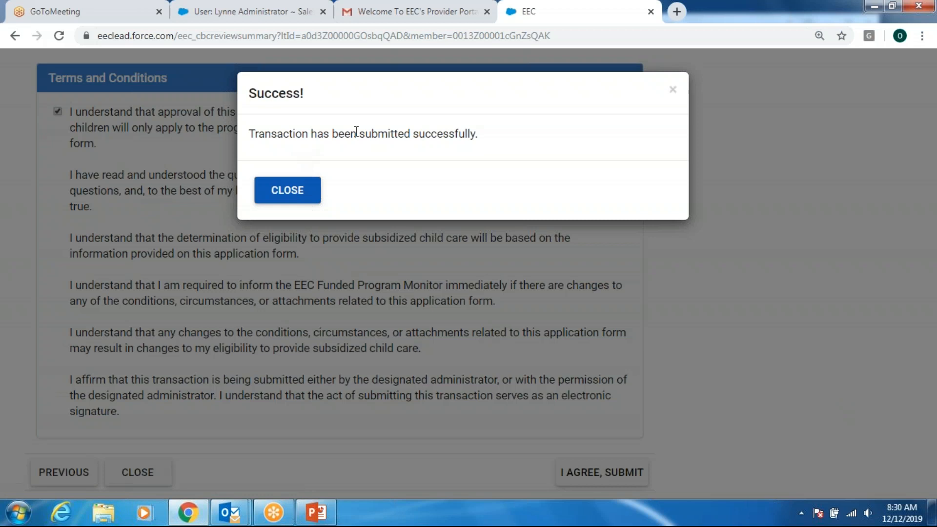
- Close the Success dialog and show the one submitted transaction under My Licensing Transactions
click(289, 198)
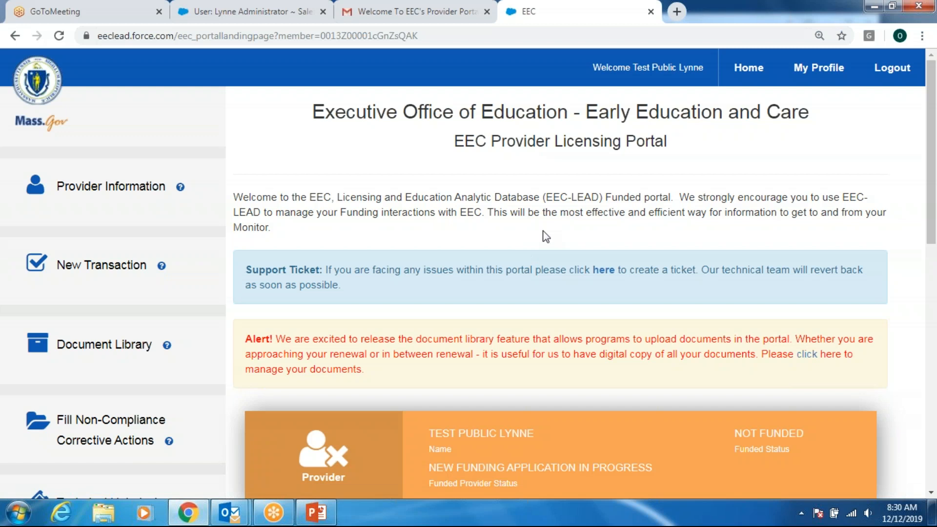
scroll(552, 238, down, 7)
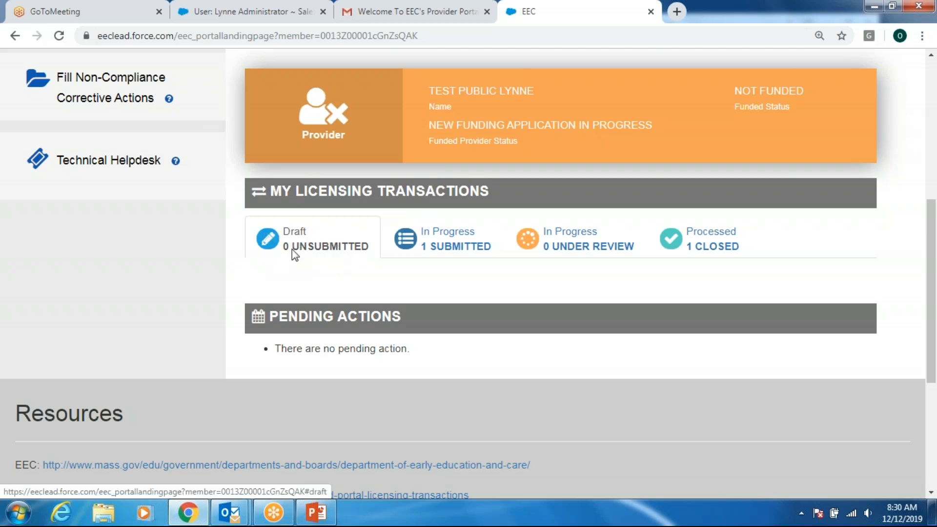
click(480, 232)
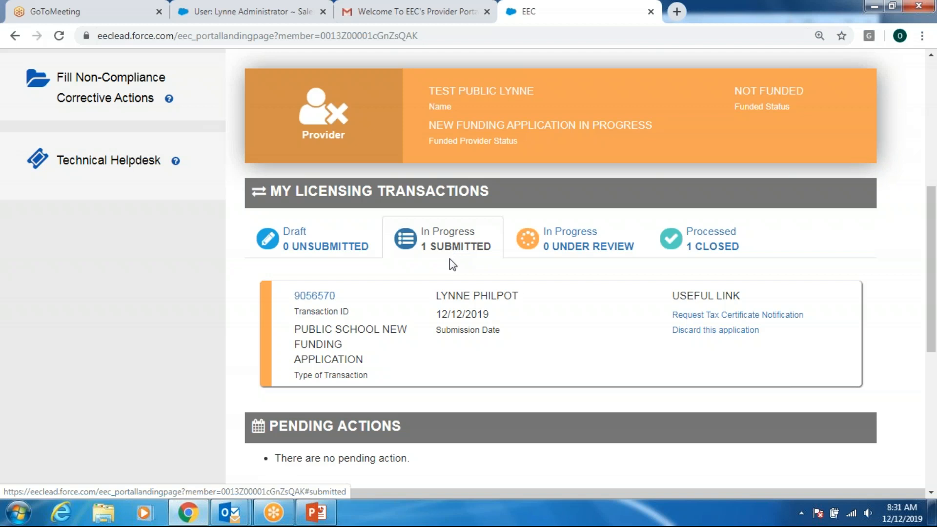
click(409, 13)
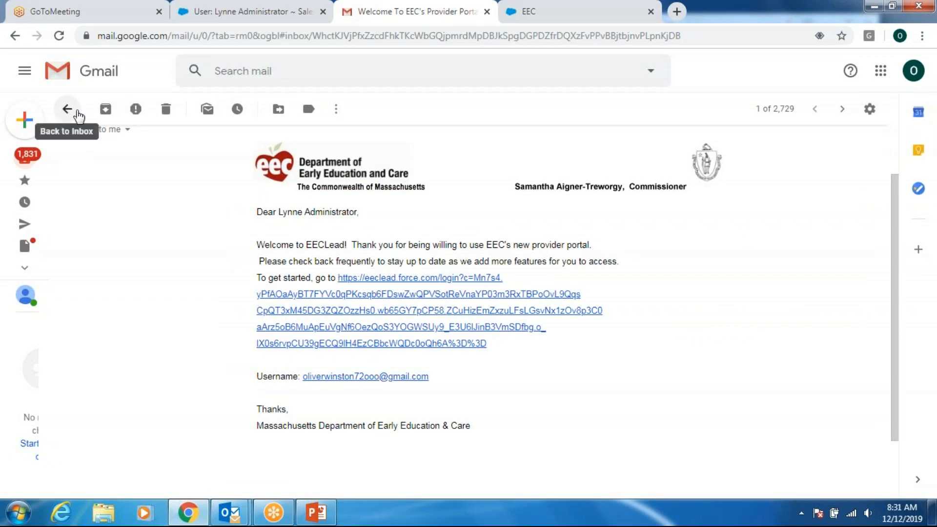
- Return to the Gmail inbox and refresh it to load the submission and BRC consent emails
click(78, 116)
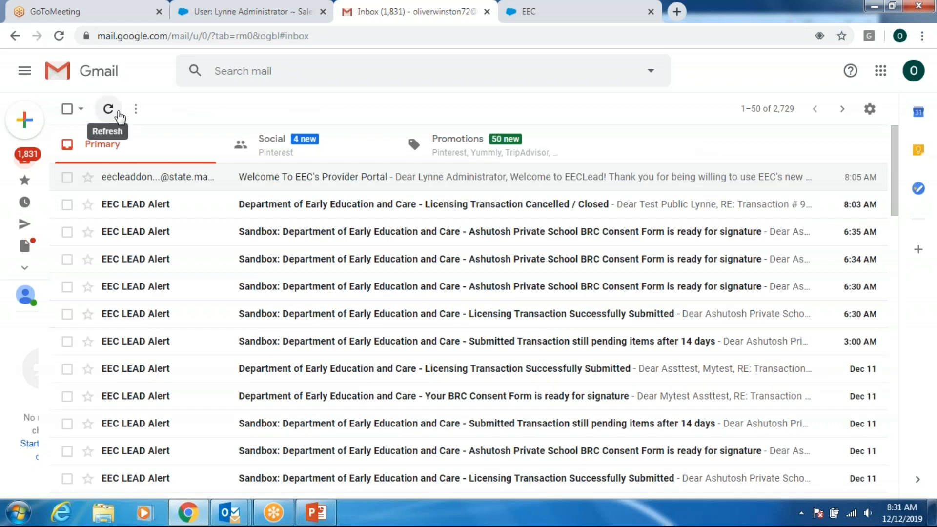
click(109, 109)
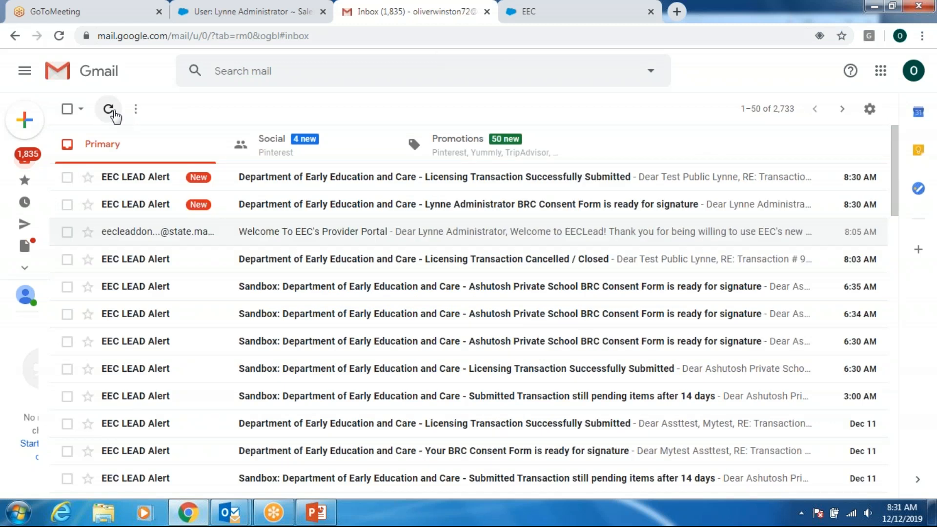
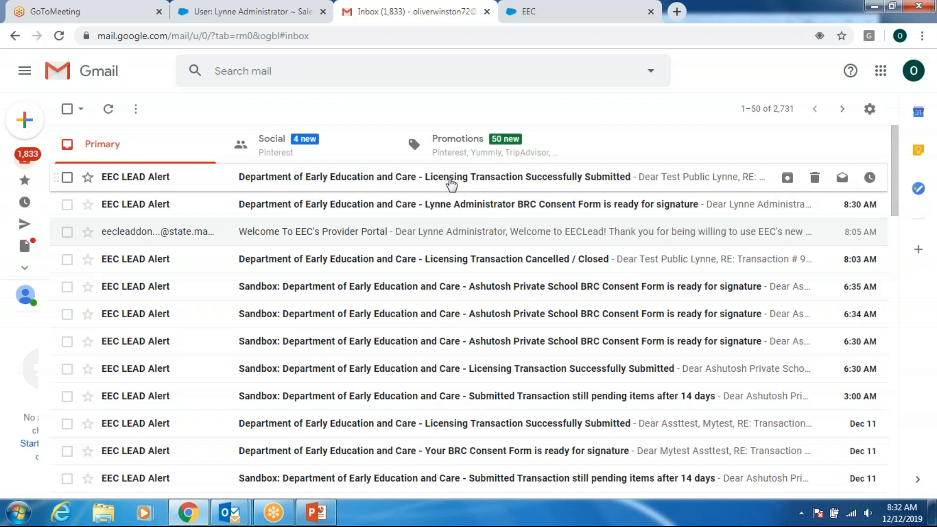
- Open the 'Licensing Transaction Successfully Submitted' email and scroll down to its Tax Certification Statement link
click(450, 183)
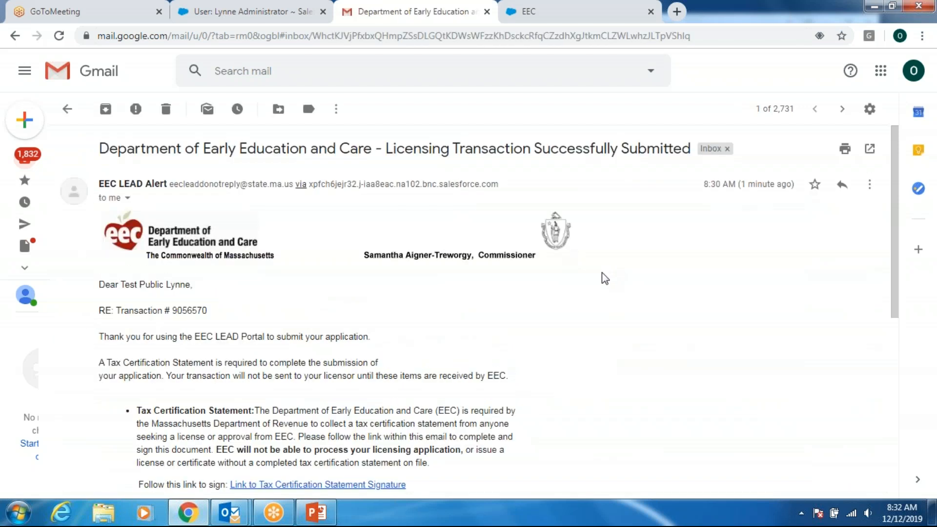
scroll(600, 276, down, 2)
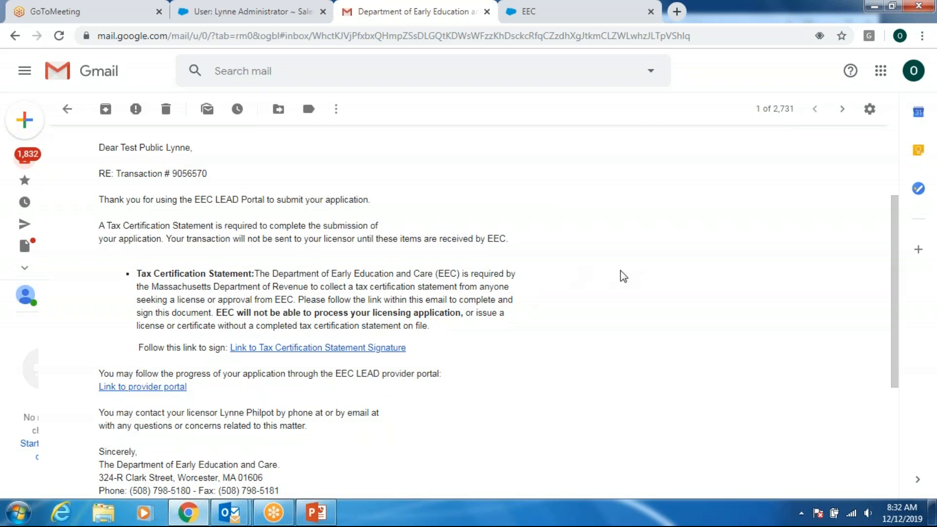
scroll(619, 279, down, 2)
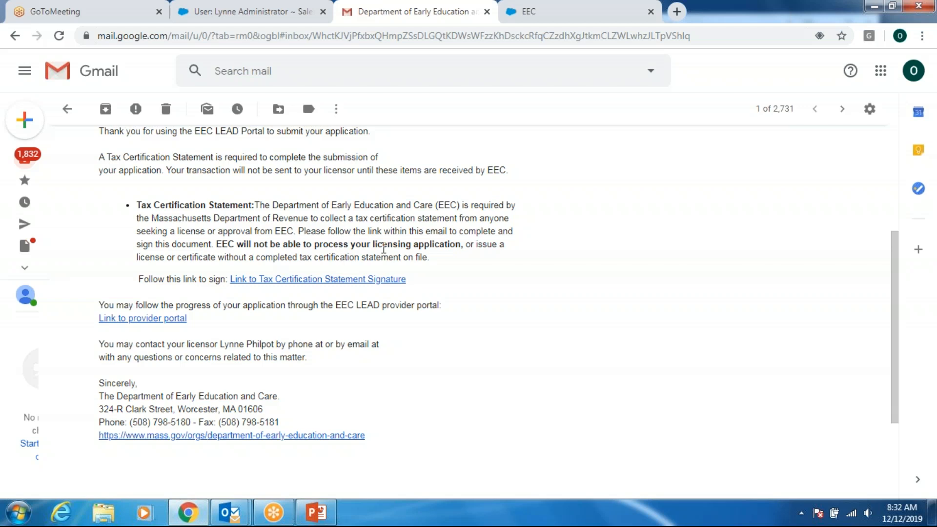
- Open the Tax Certification signing link, enter the signer's name and e-mail, and begin signing
click(318, 280)
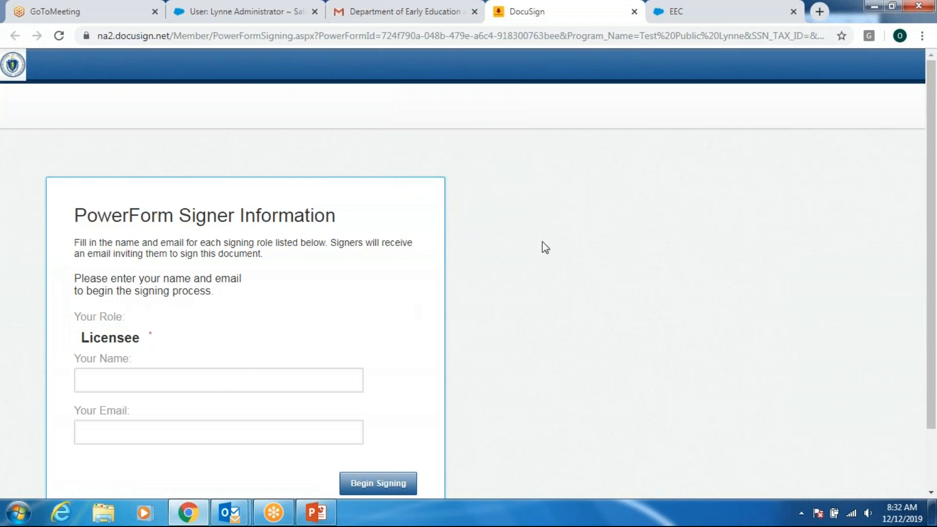
click(108, 381)
text(Lynne Administrator)
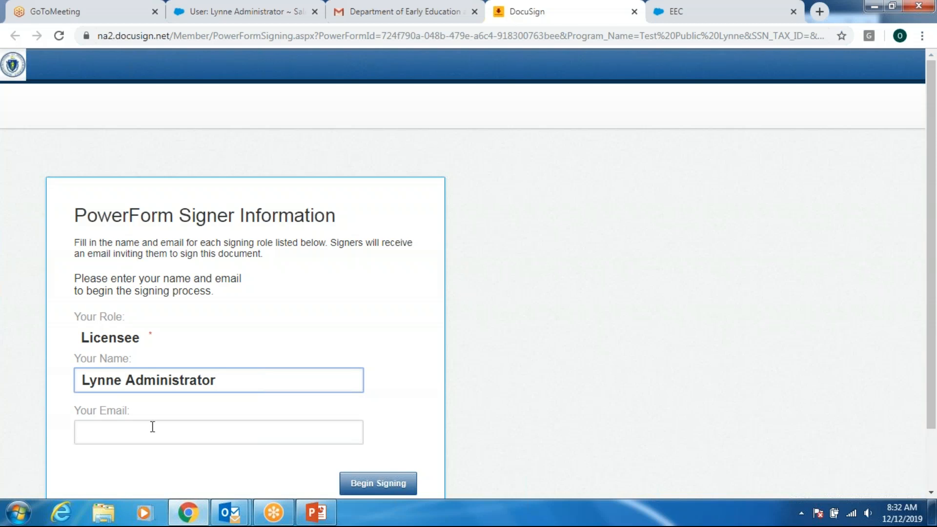
click(152, 426)
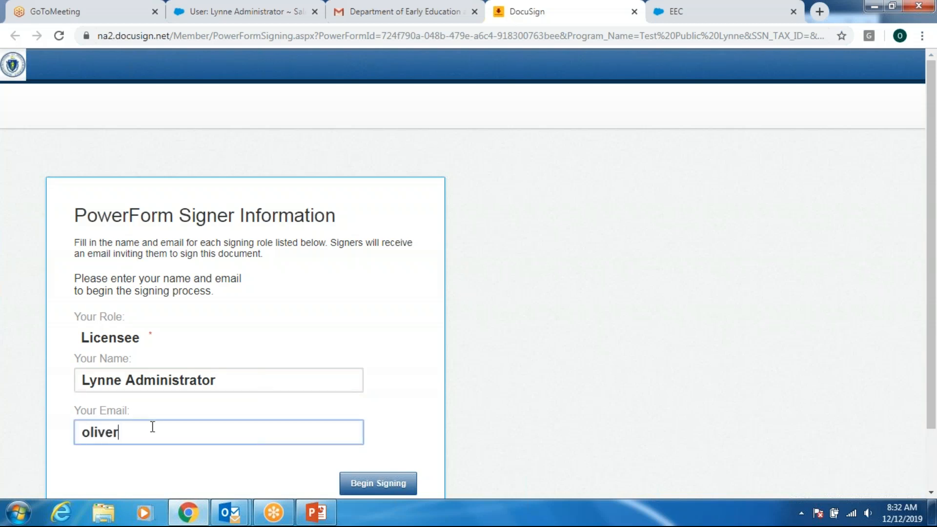
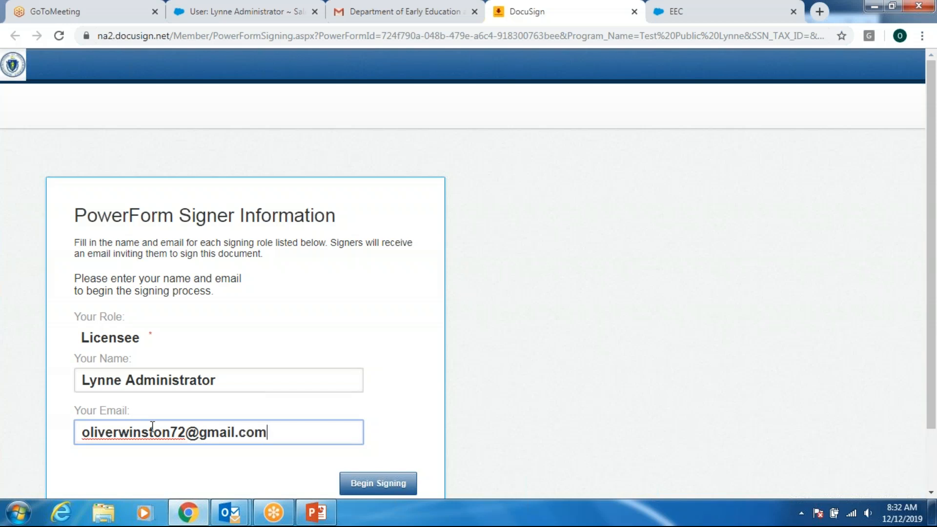
click(408, 485)
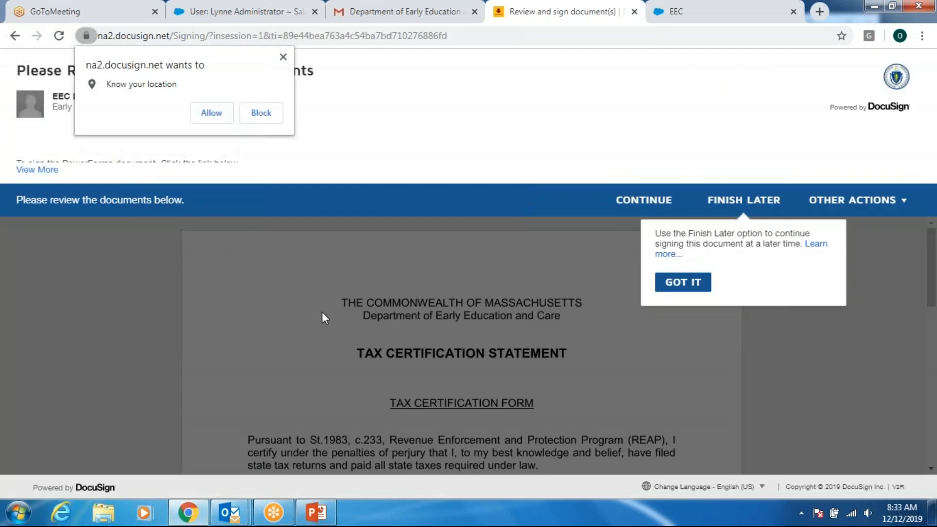
- Dismiss the location and Finish Later prompts, agree to continue, and scroll to the form fields
click(283, 58)
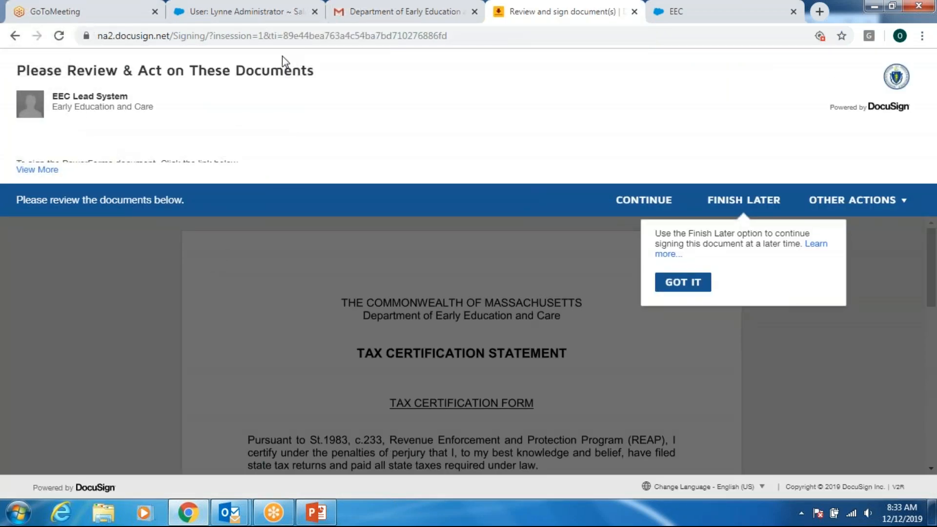
click(687, 283)
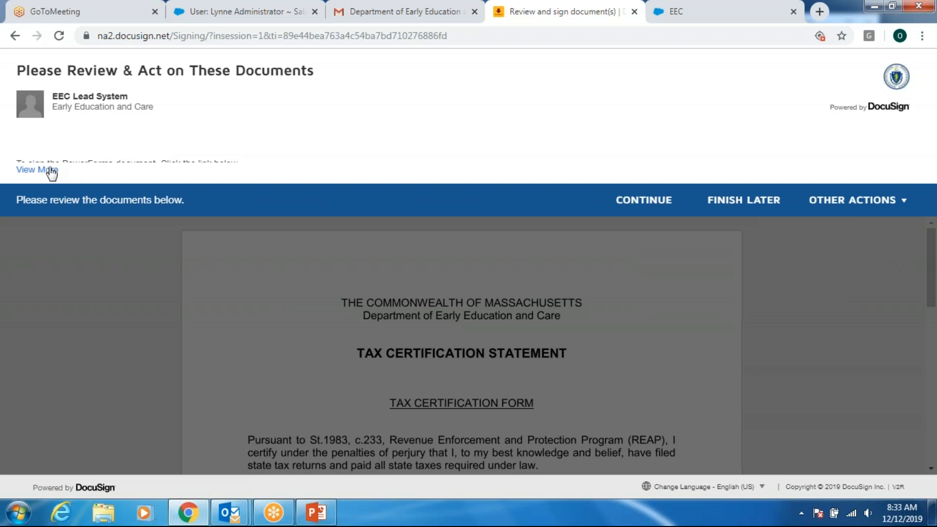
click(620, 200)
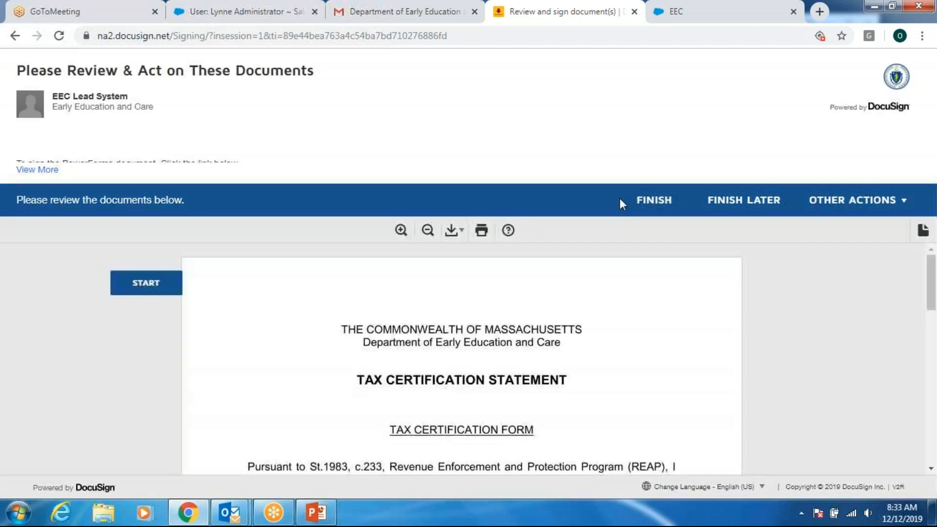
scroll(62, 249, down, 1)
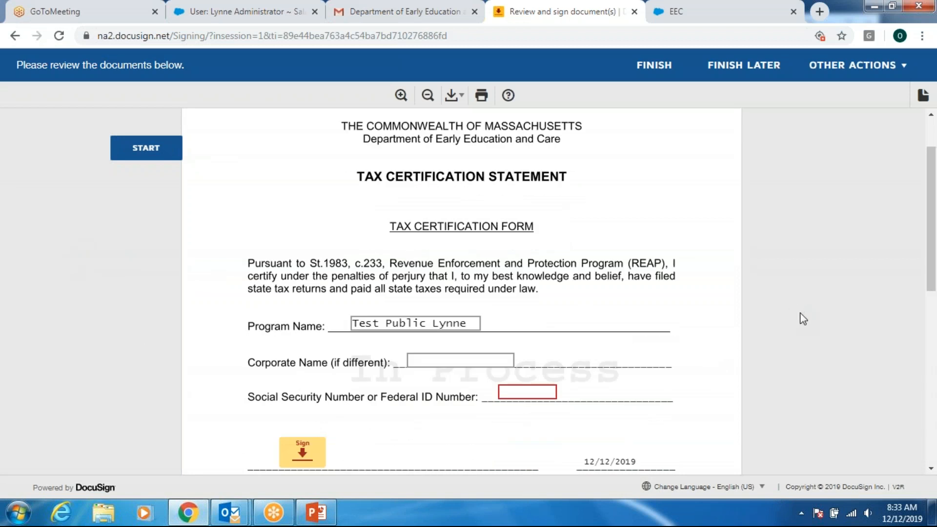
scroll(803, 318, down, 1)
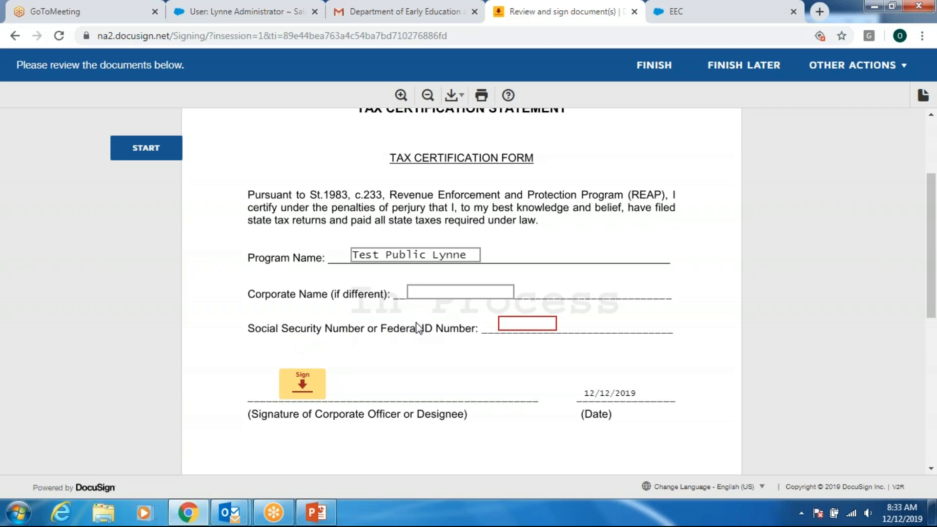
- Enter the tax ID number and apply the signature on the Tax Certification Statement
click(517, 322)
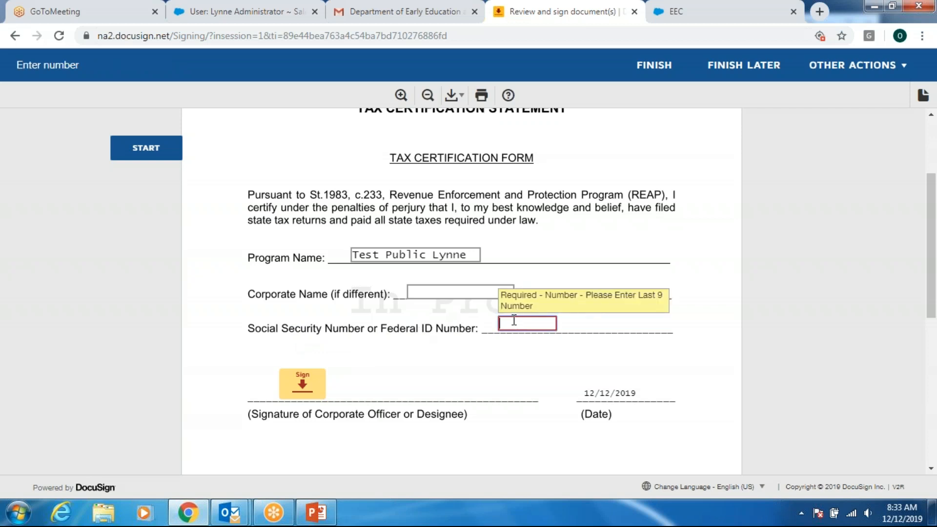
text(999999999)
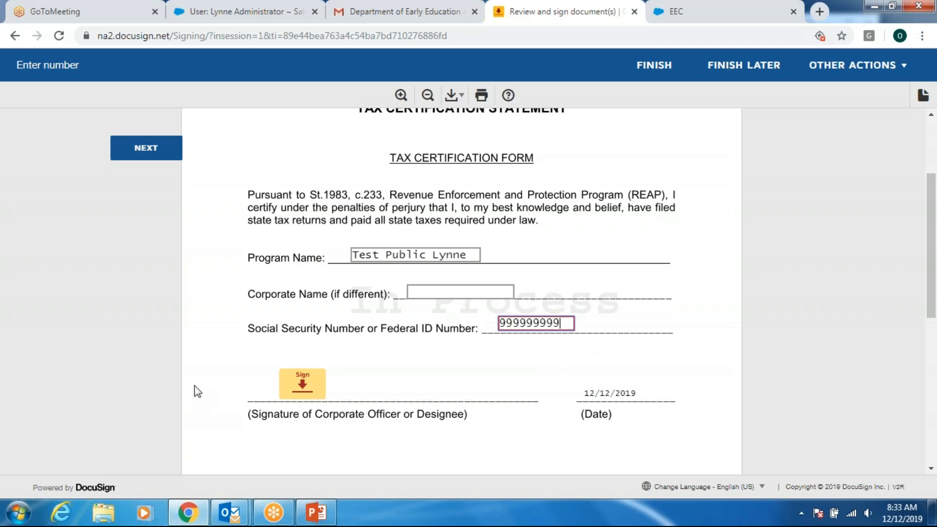
click(304, 383)
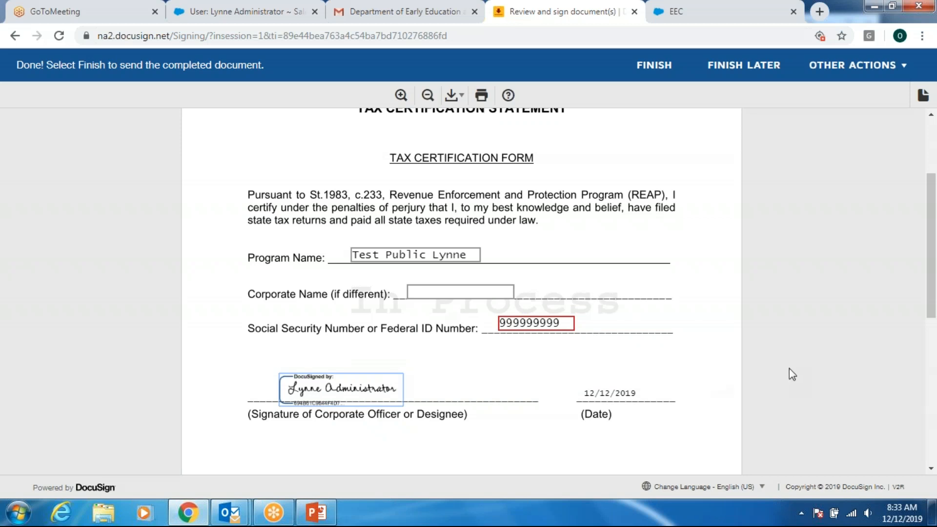
- Finish the tax certification form and close the Mass.gov page that follows
scroll(820, 368, down, 1)
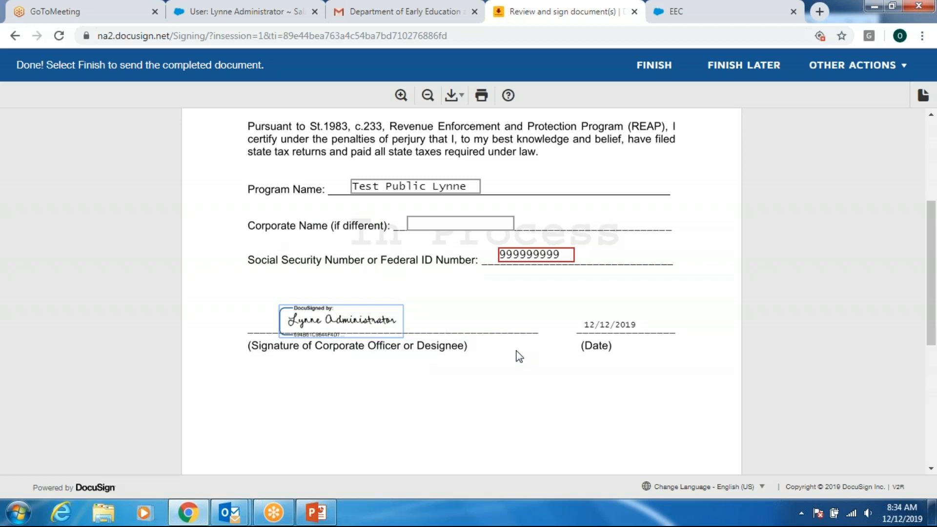
scroll(517, 351, down, 1)
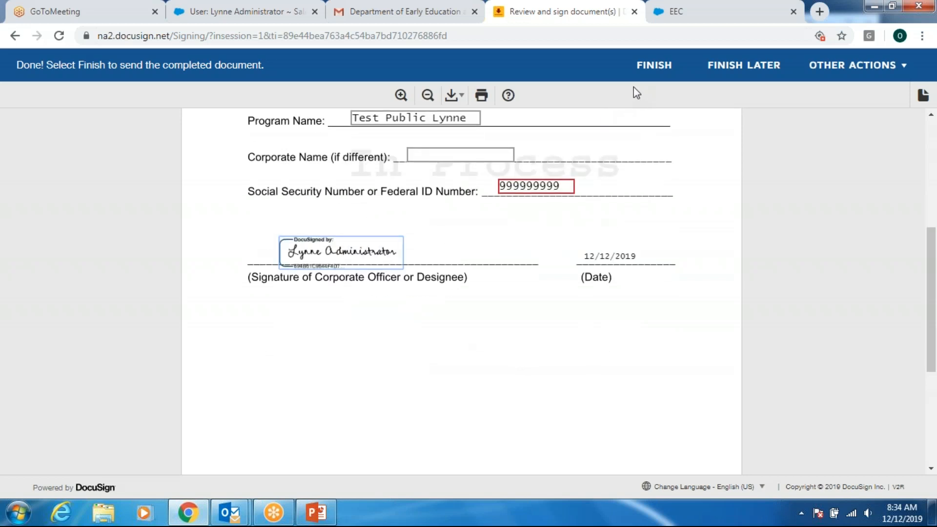
scroll(504, 385, down, 3)
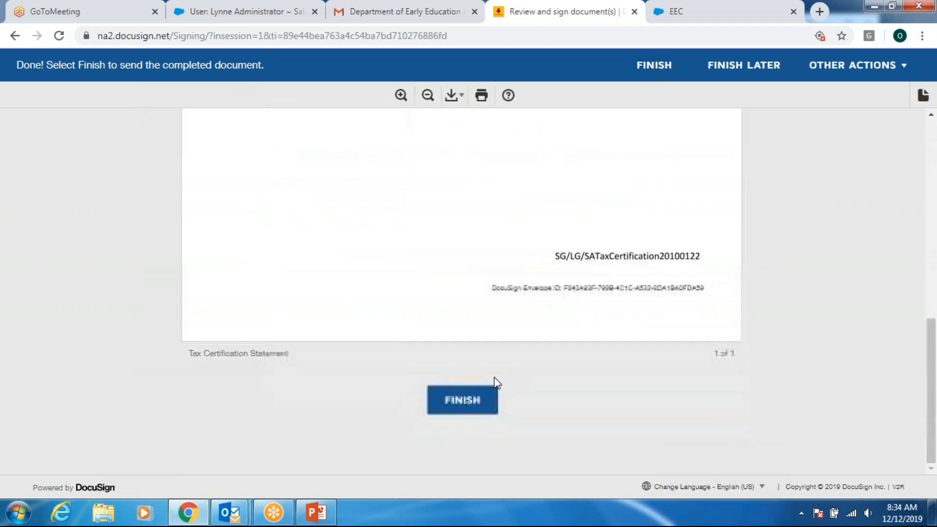
click(474, 406)
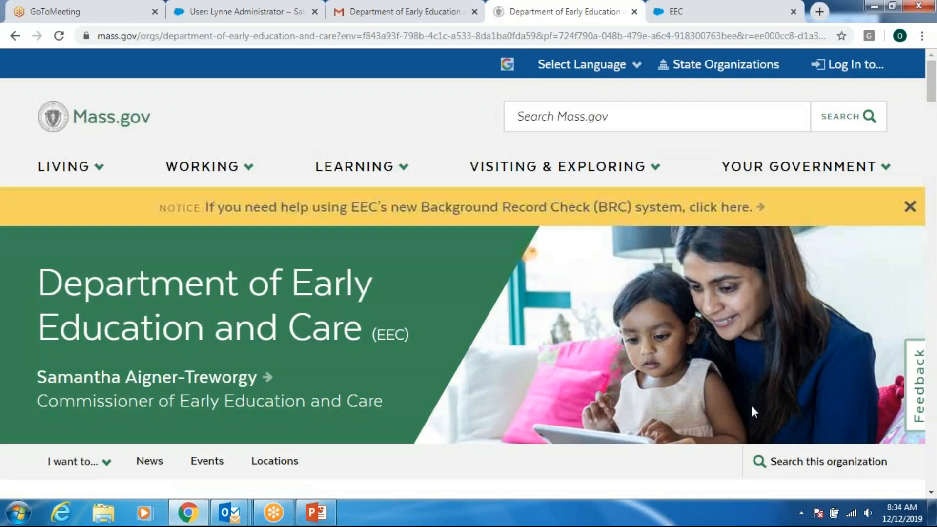
click(634, 11)
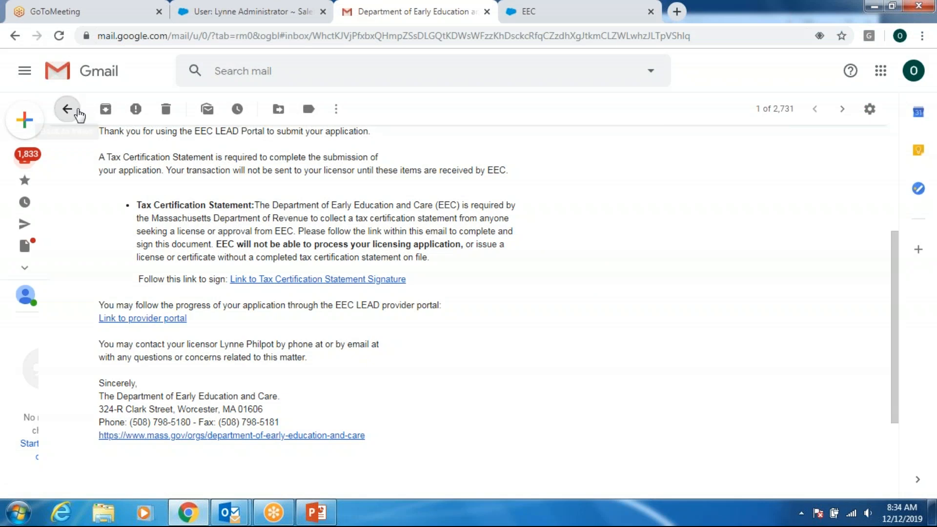
- Back in the inbox, open the BRC Consent Form email and scroll to its signature link
click(67, 109)
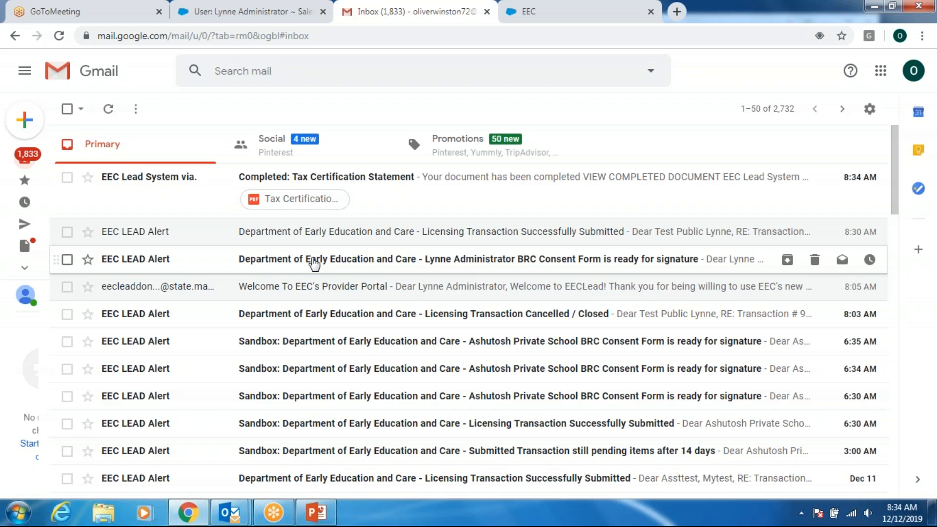
click(313, 264)
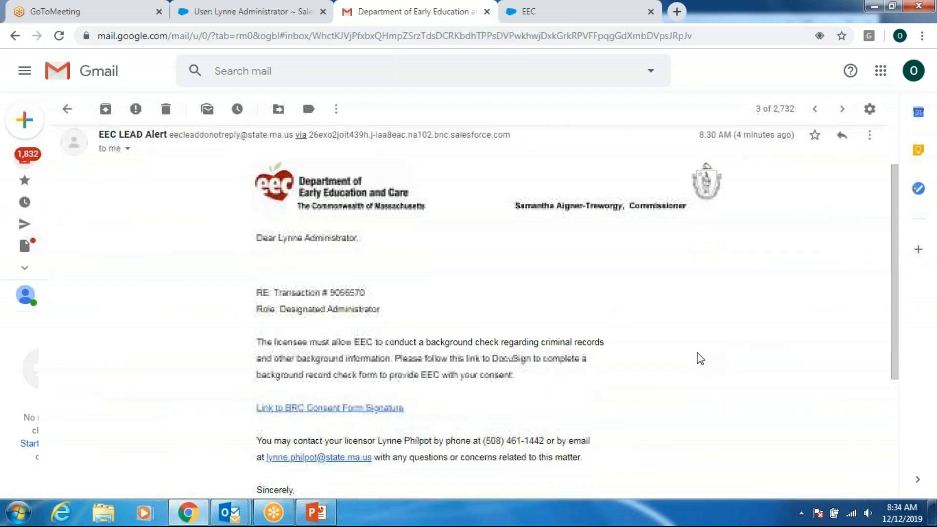
scroll(699, 357, down, 2)
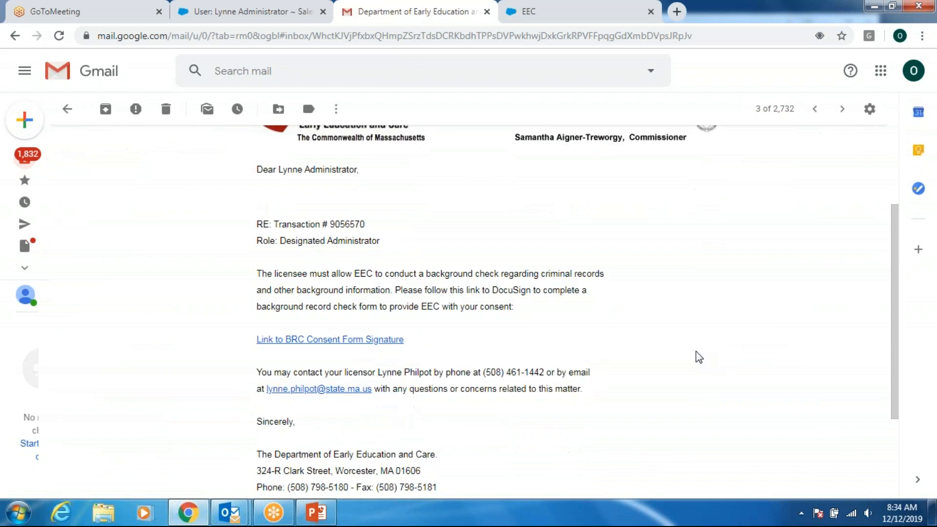
scroll(699, 357, down, 2)
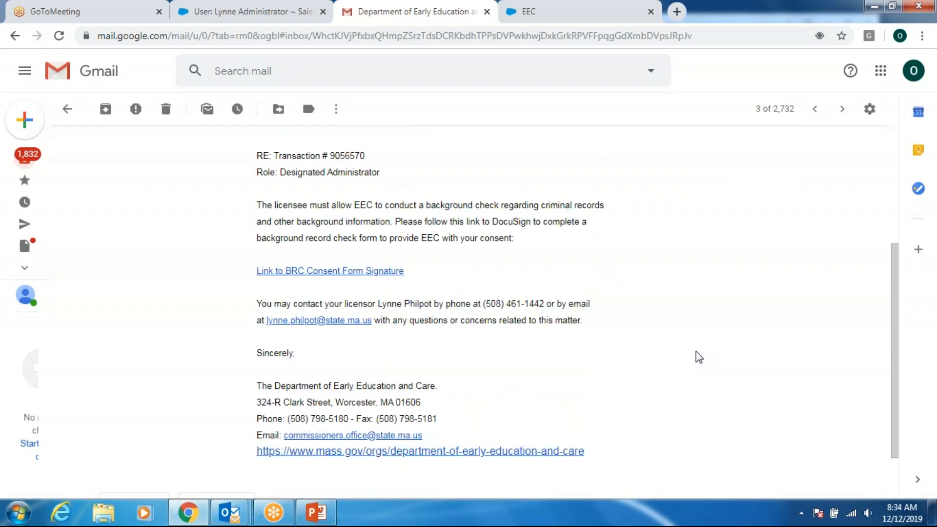
- Open the BRC consent signing link, enter the signer's name and e-mail, fixing a typo, and begin signing
click(330, 270)
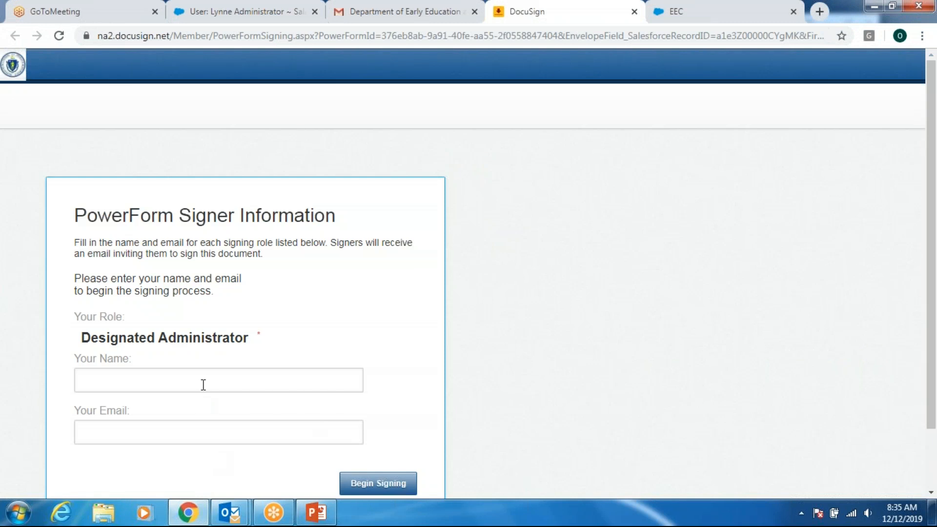
click(214, 386)
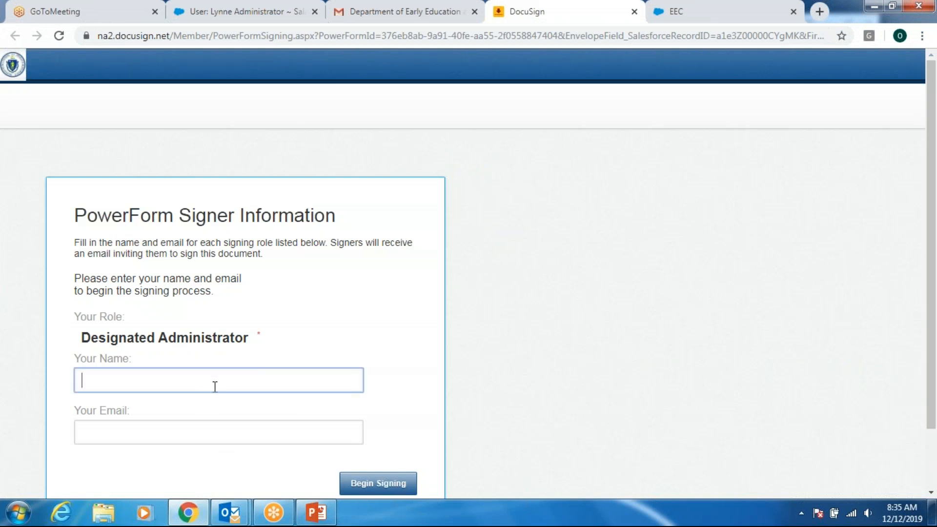
text(Lynne Admin)
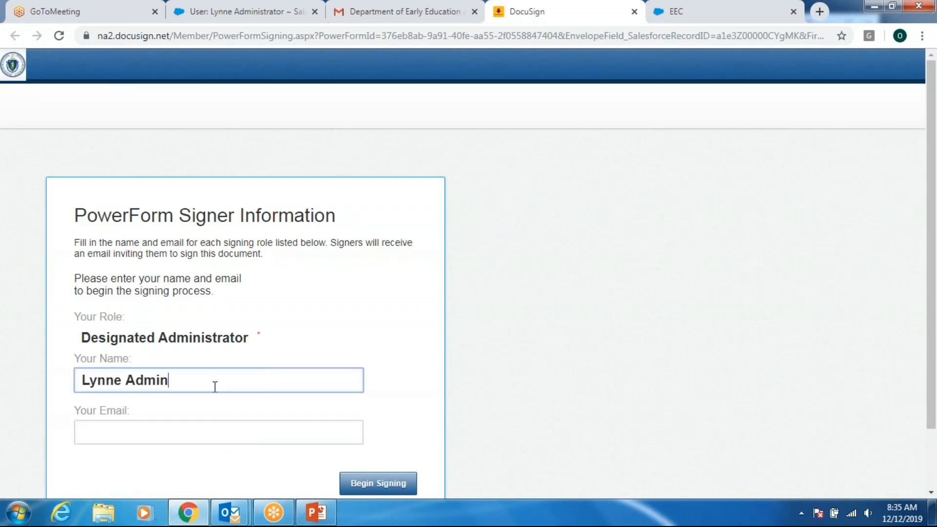
text(istrator)
click(112, 429)
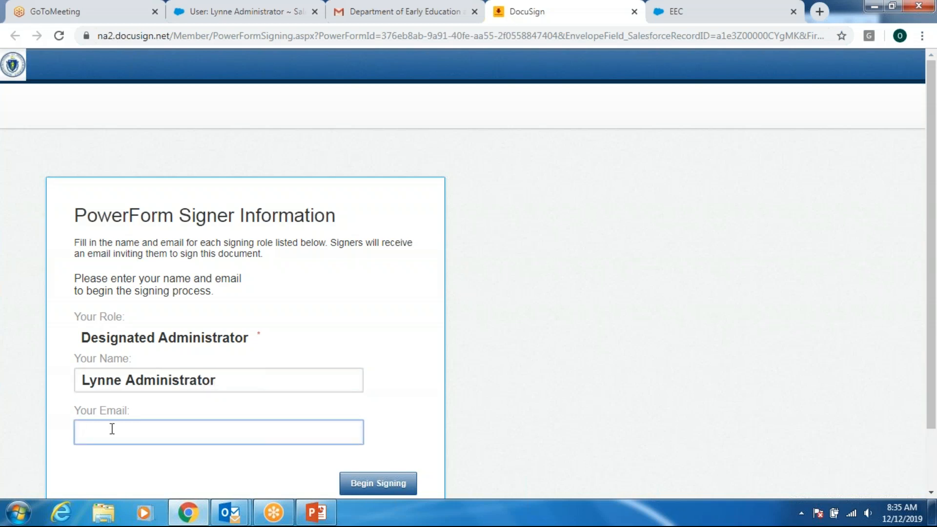
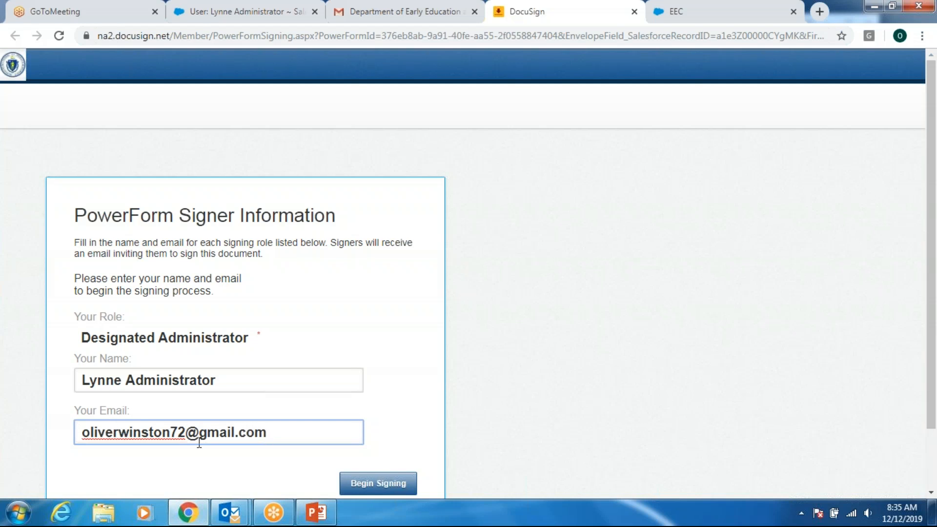
click(376, 484)
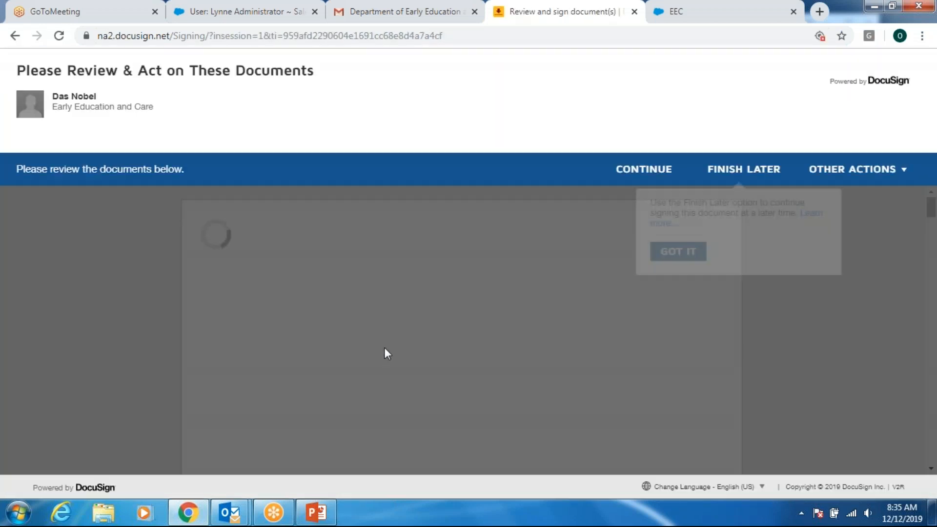
click(680, 256)
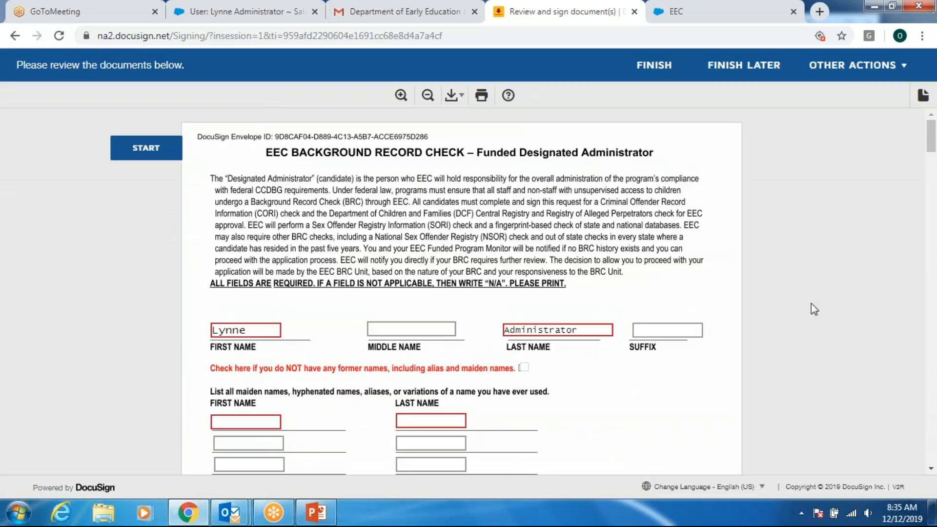
- Tick the box stating there are no former names or aliases on the BRC form
scroll(788, 302, down, 1)
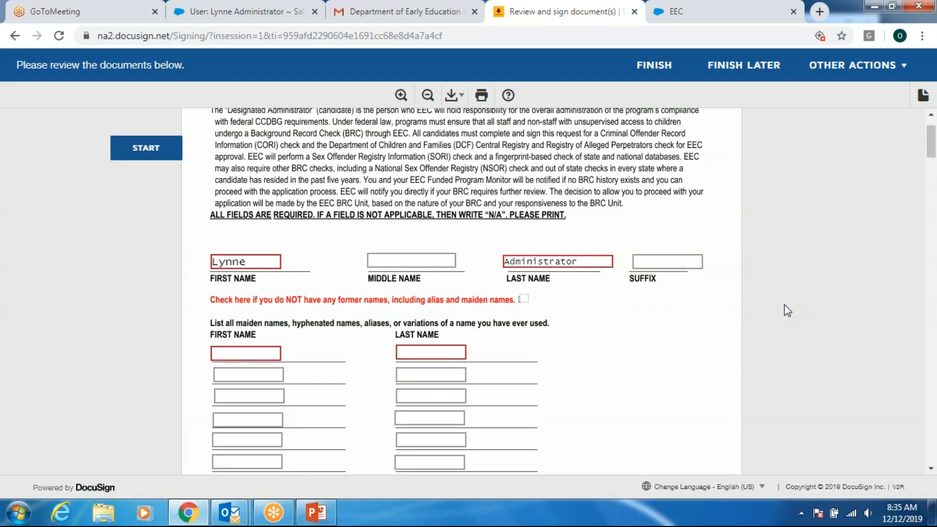
scroll(784, 305, down, 2)
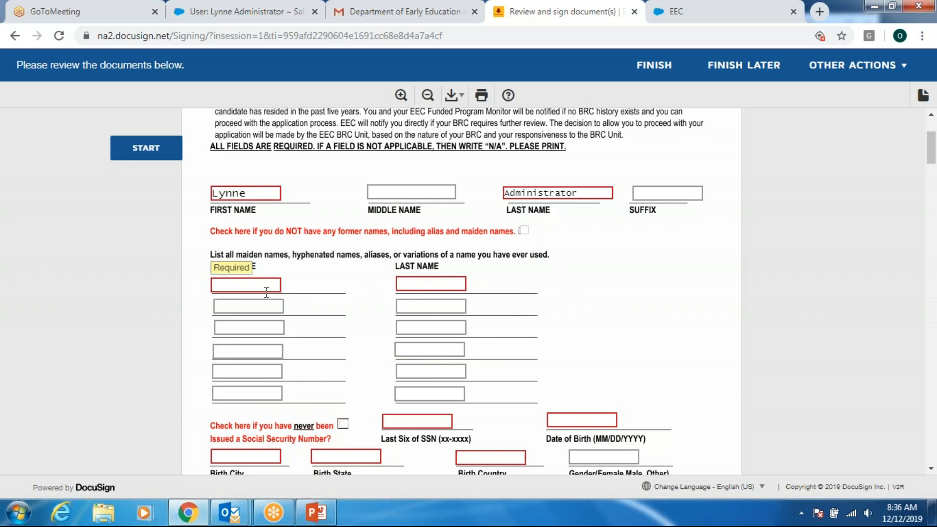
click(524, 232)
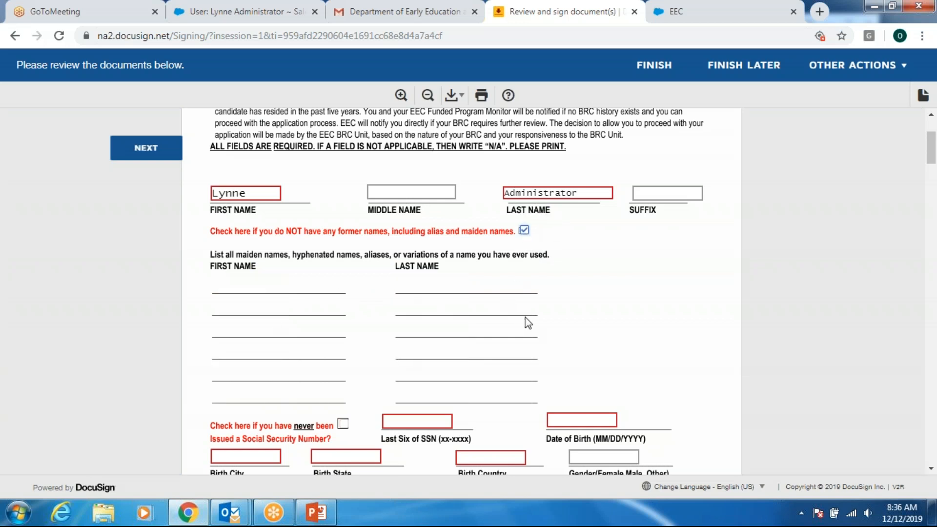
scroll(710, 308, down, 4)
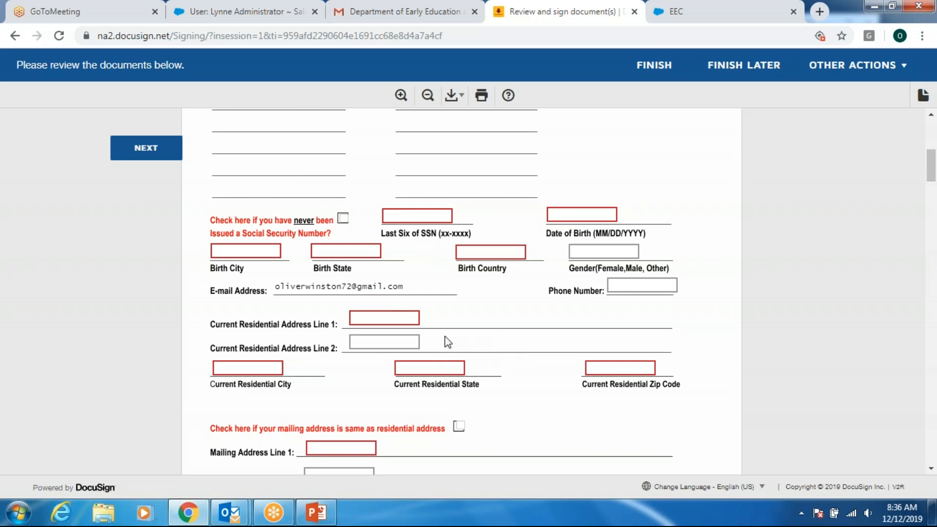
- Leave the no-SSN box unticked and enter the last six SSN digits, date of birth and birth city
click(343, 219)
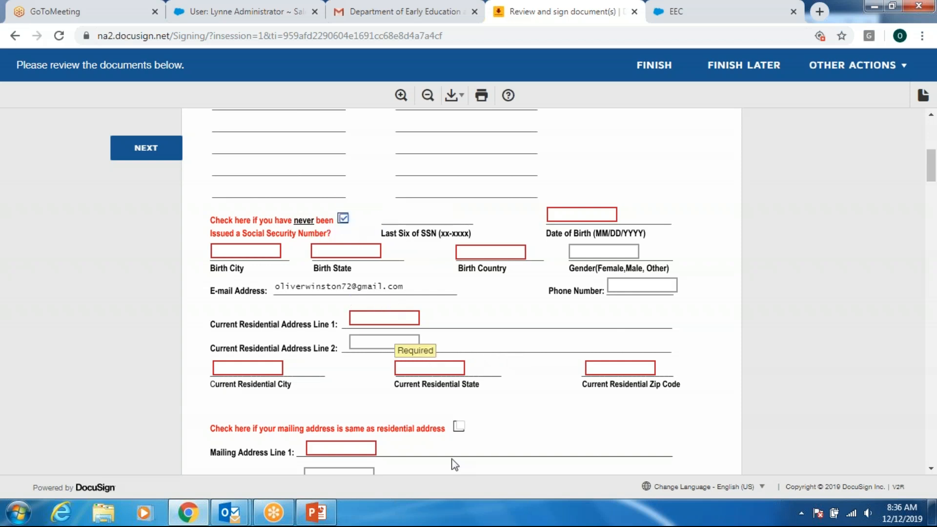
click(344, 218)
click(401, 216)
text(1)
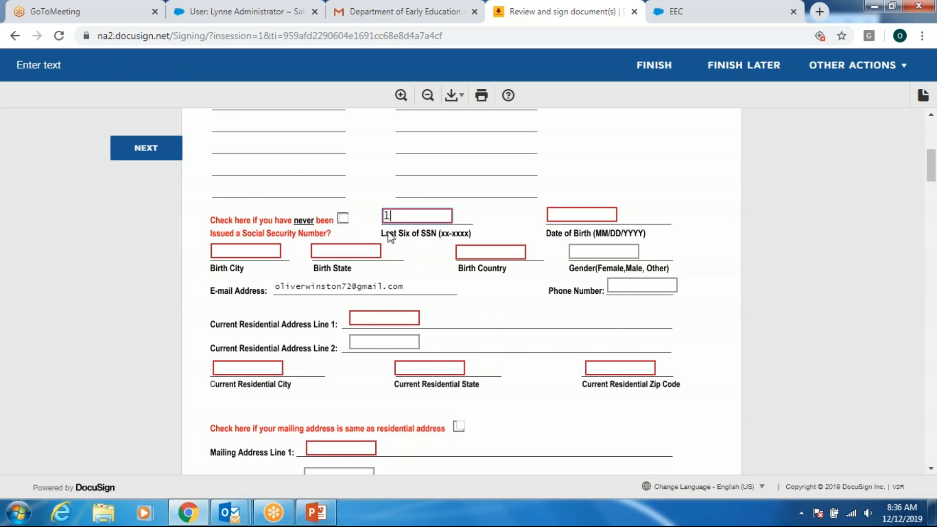
text(11111)
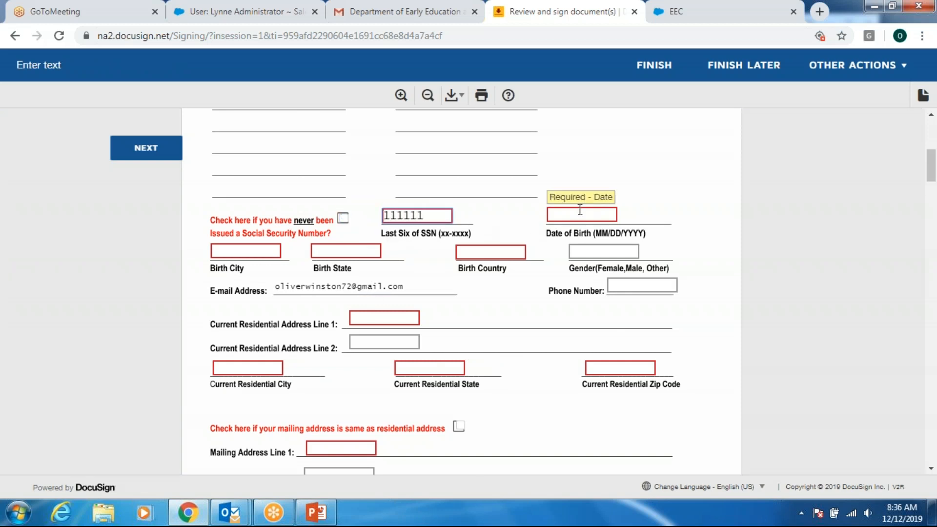
click(579, 213)
text(01)
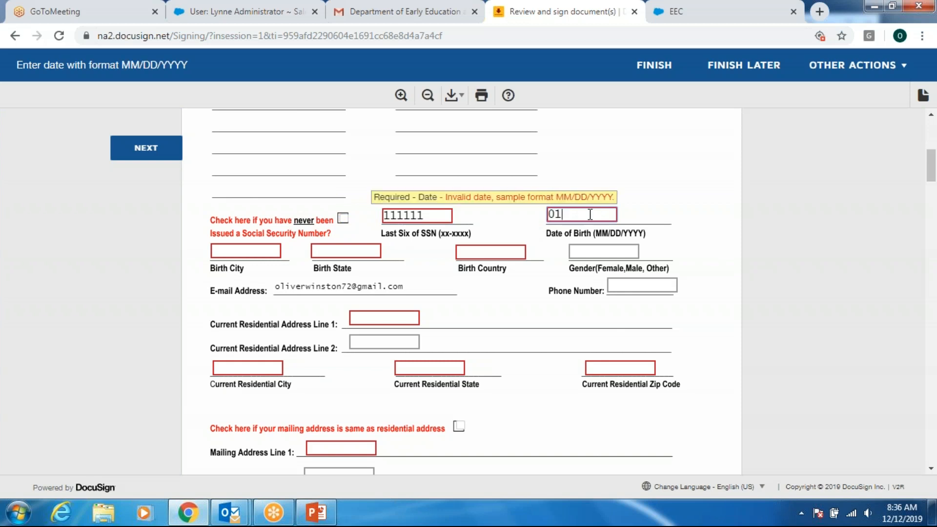
text(/01/1991)
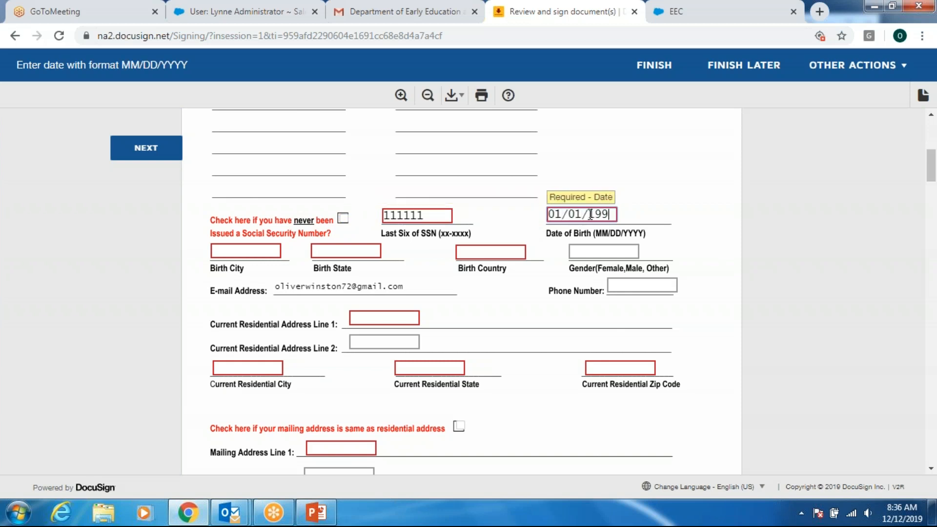
click(268, 249)
text(Worcester)
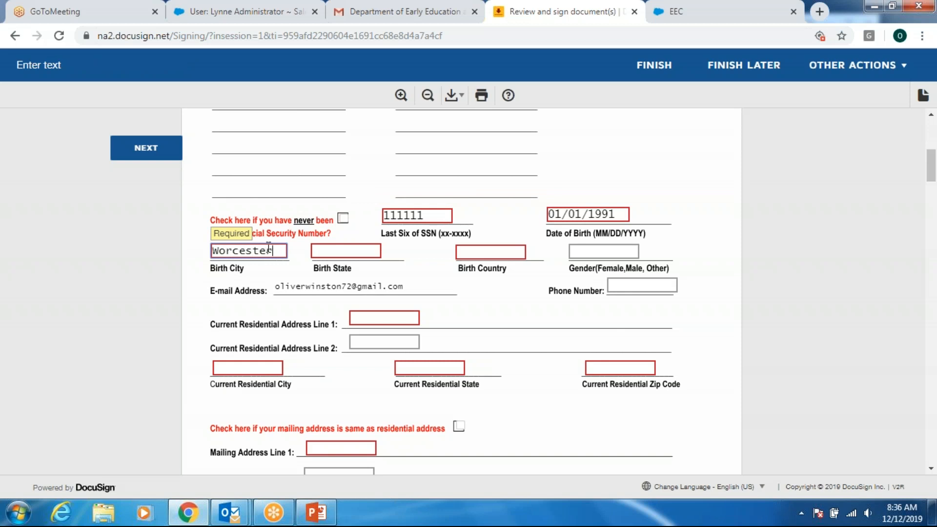
key(Tab)
key(Tab)
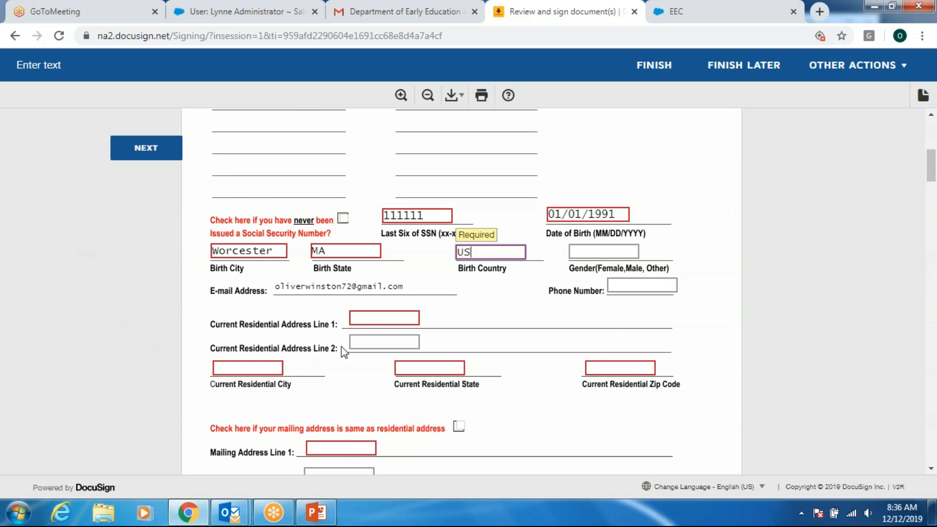
- Fill in the current residential street address, city, state and zip code
click(354, 317)
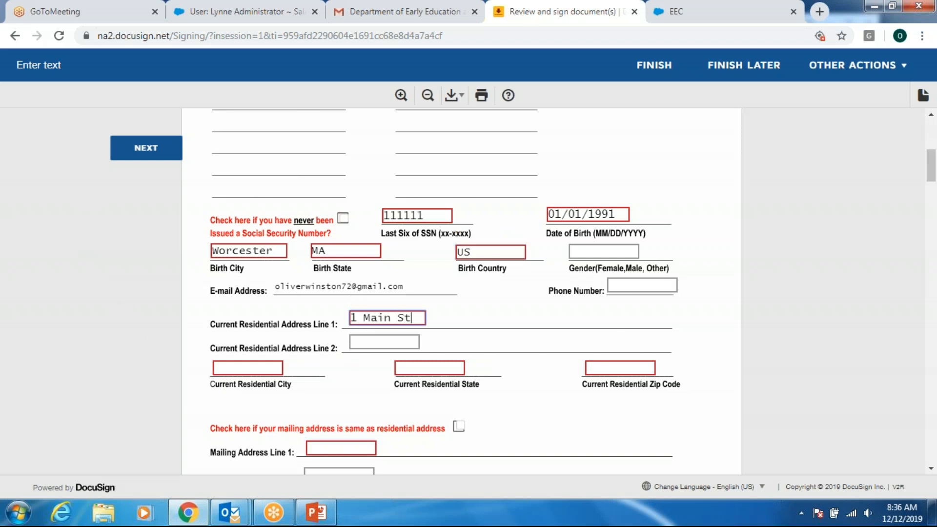
click(256, 365)
text(Worcester)
key(Tab)
text(MA)
key(Tab)
text(01609)
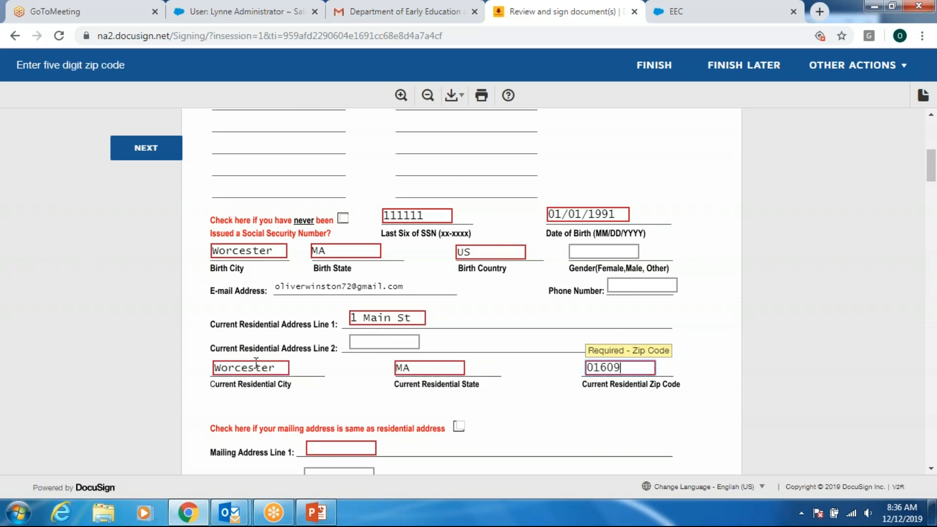
click(14, 376)
- Copy the residential address into the mailing address and tick the lived-out-of-state-in-5-years box
scroll(100, 292, down, 3)
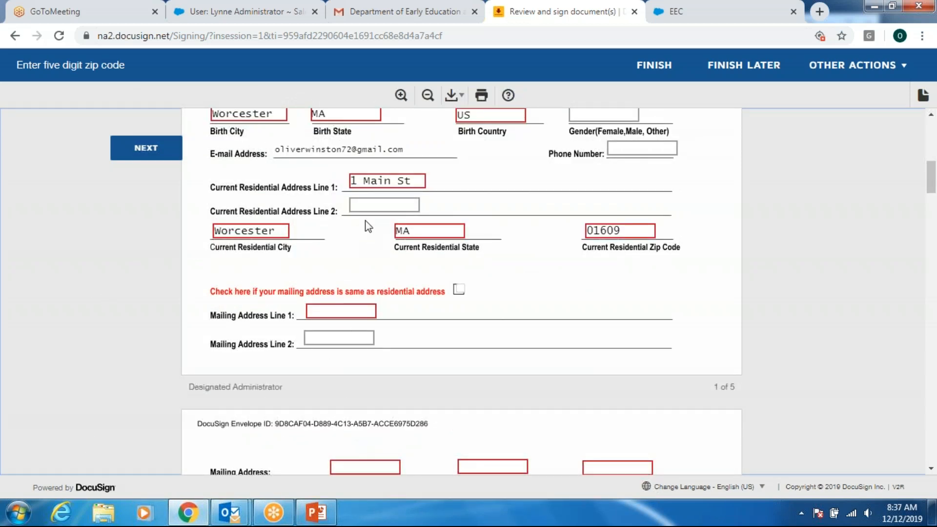
click(459, 289)
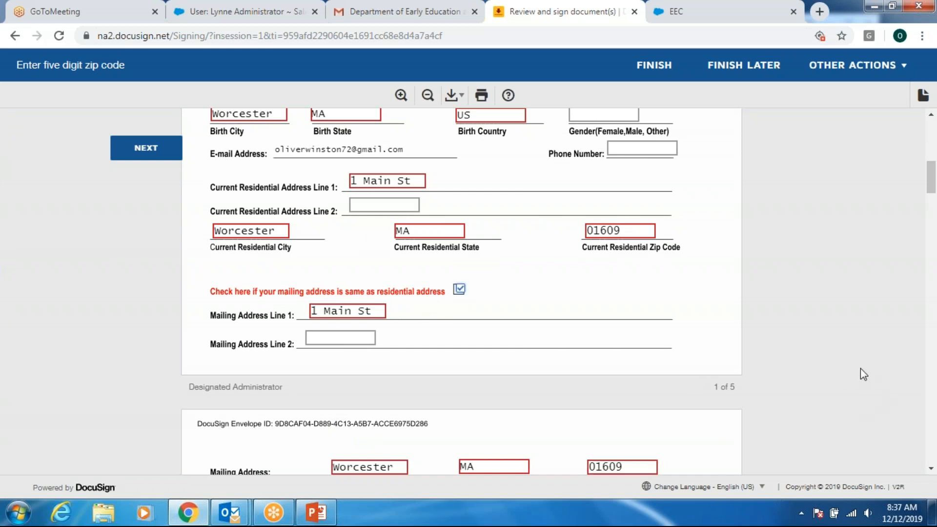
scroll(791, 378, down, 7)
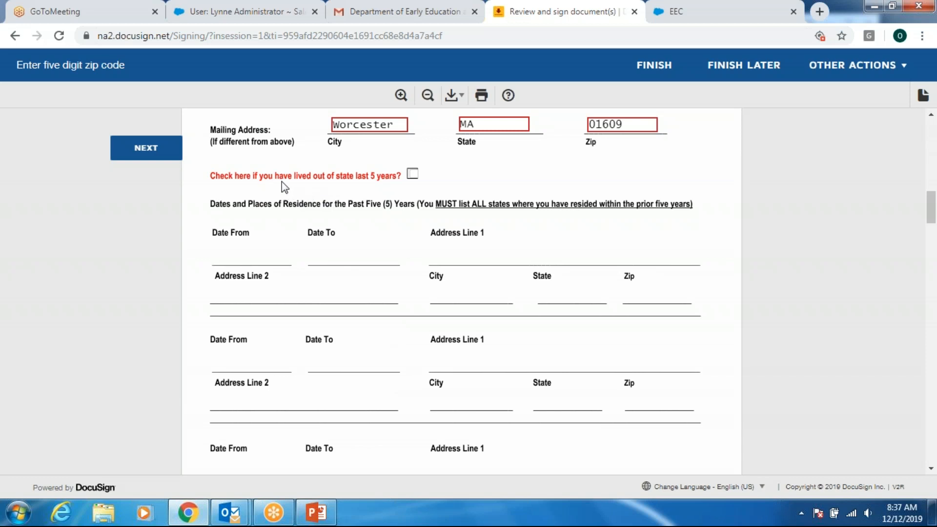
click(412, 174)
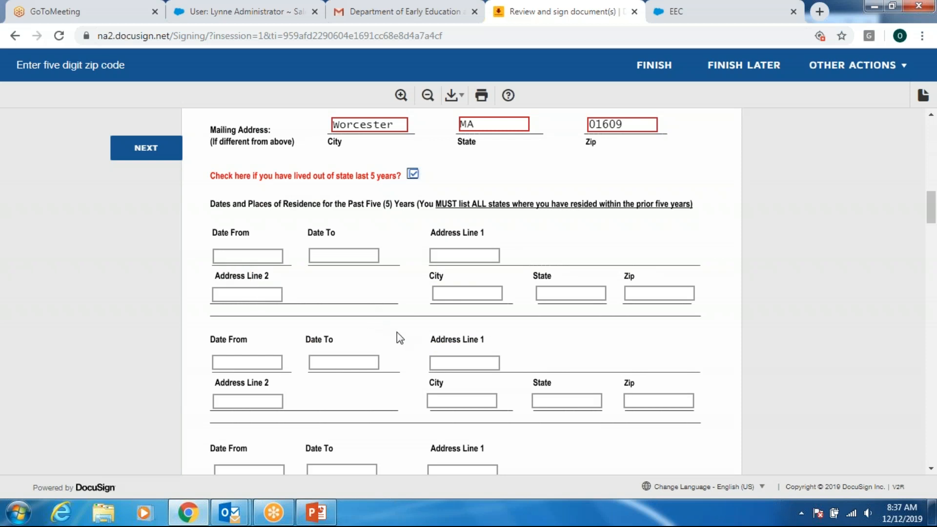
- Untick the out-of-state residence box and scroll down to the signature section
click(413, 174)
scroll(168, 332, down, 3)
scroll(168, 335, down, 15)
scroll(167, 337, down, 5)
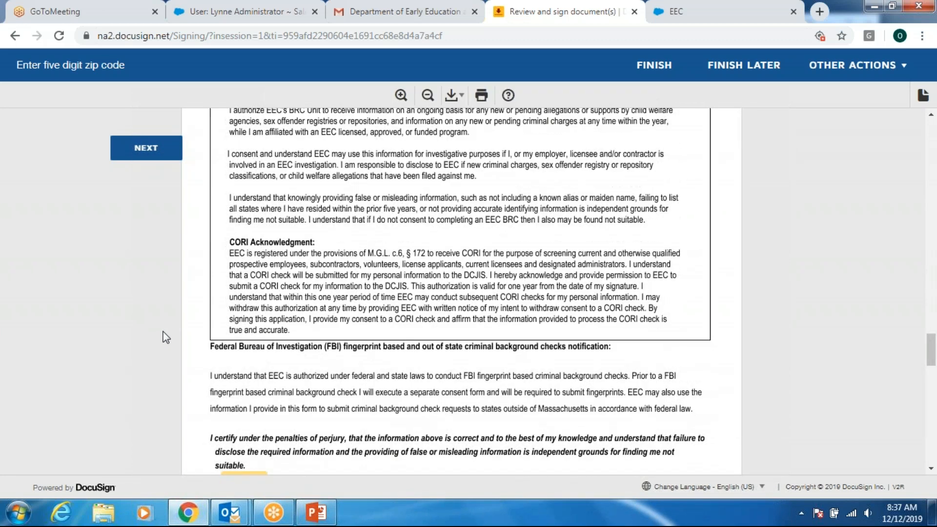
scroll(166, 337, up, 3)
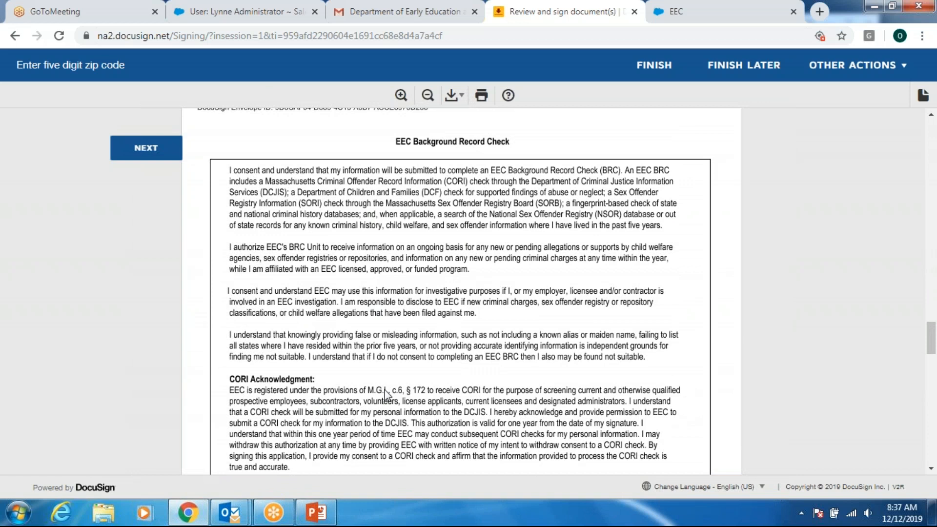
scroll(390, 388, down, 4)
scroll(385, 383, down, 4)
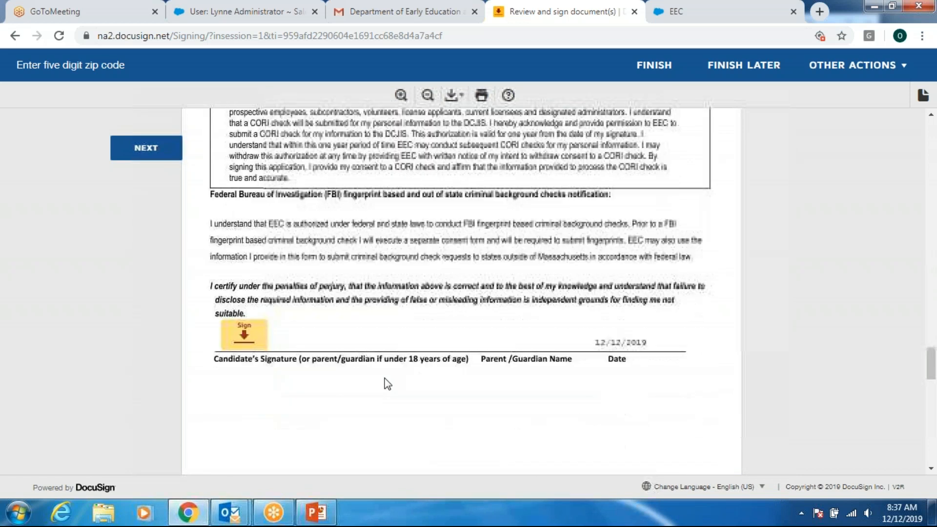
scroll(385, 385, up, 2)
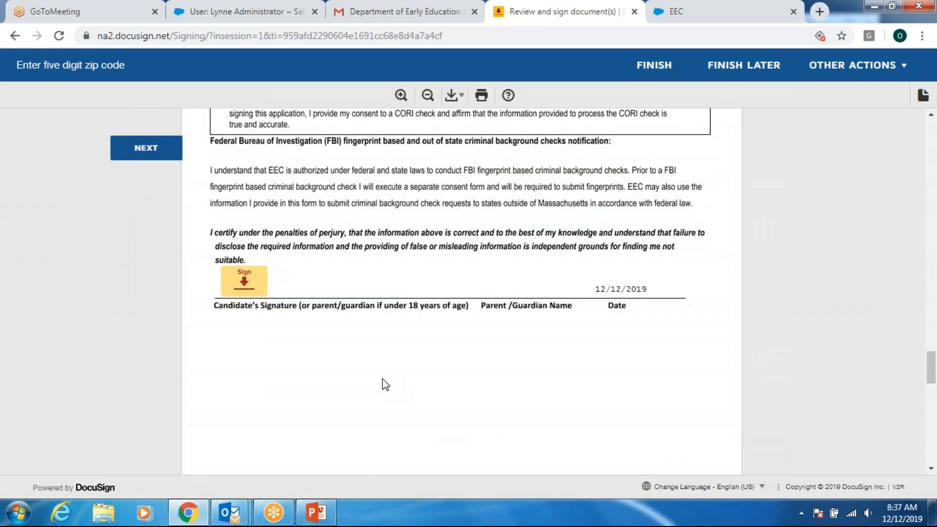
- Sign the background record check, CORI and DCF signature fields and finish the form
click(255, 286)
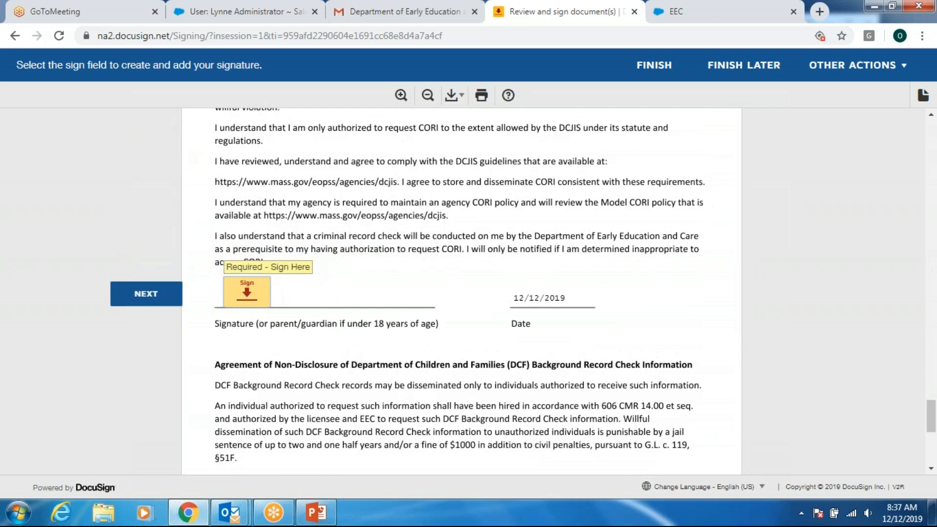
click(255, 295)
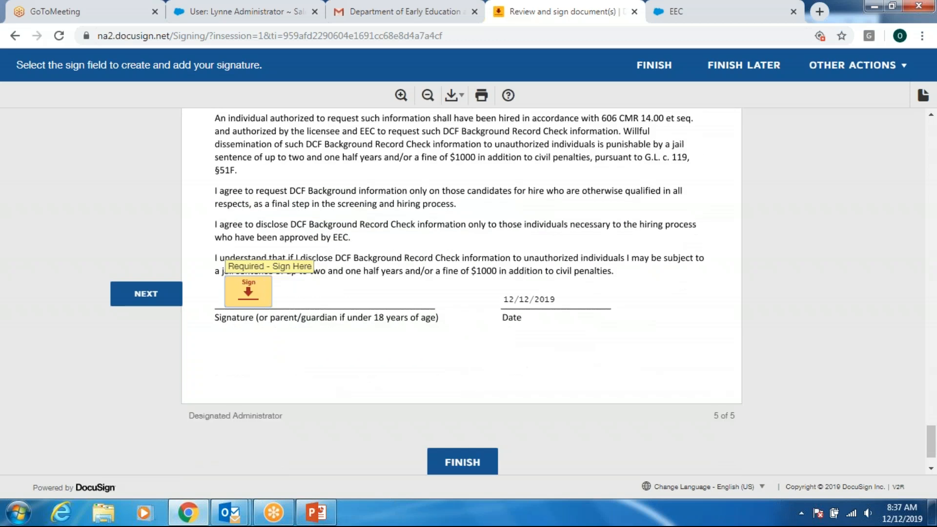
click(249, 292)
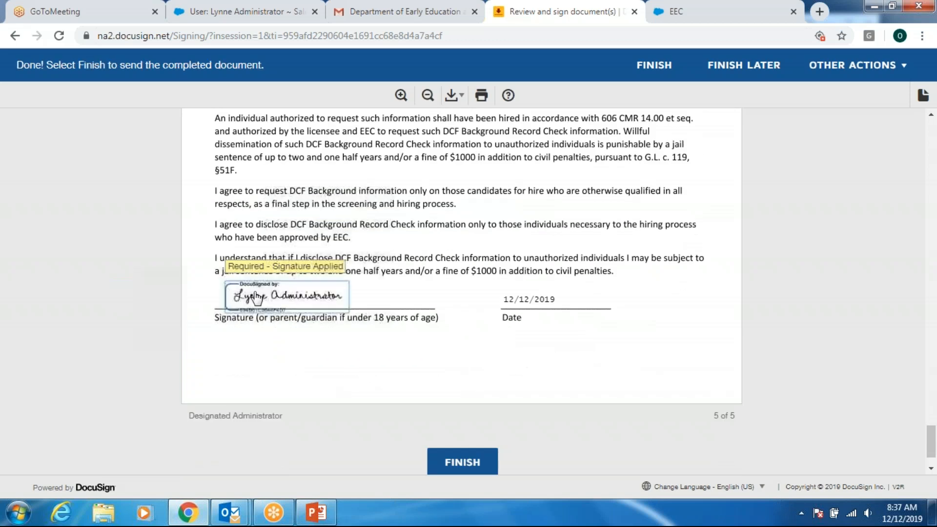
click(469, 460)
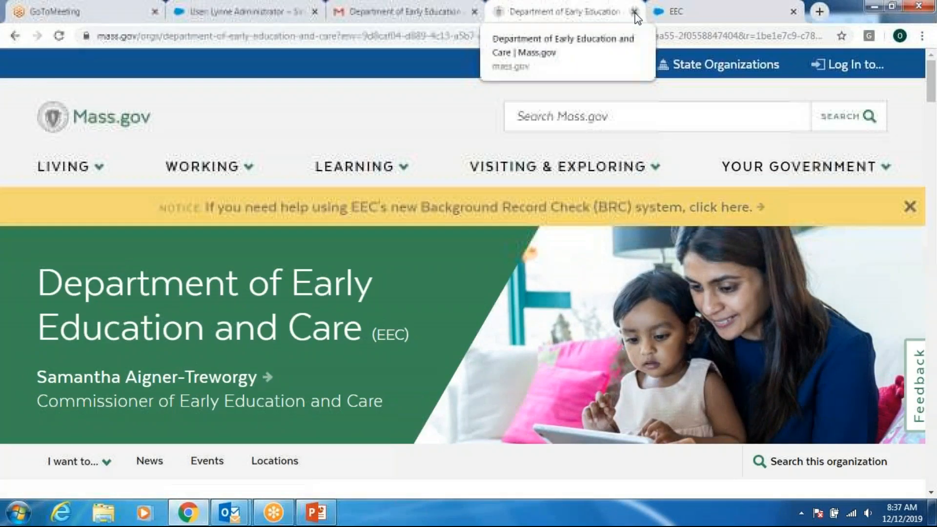
- Close the mass.gov tab, view the Gmail inbox with the Completed: BRC Consent Form email, and switch to the EEC portal
click(634, 13)
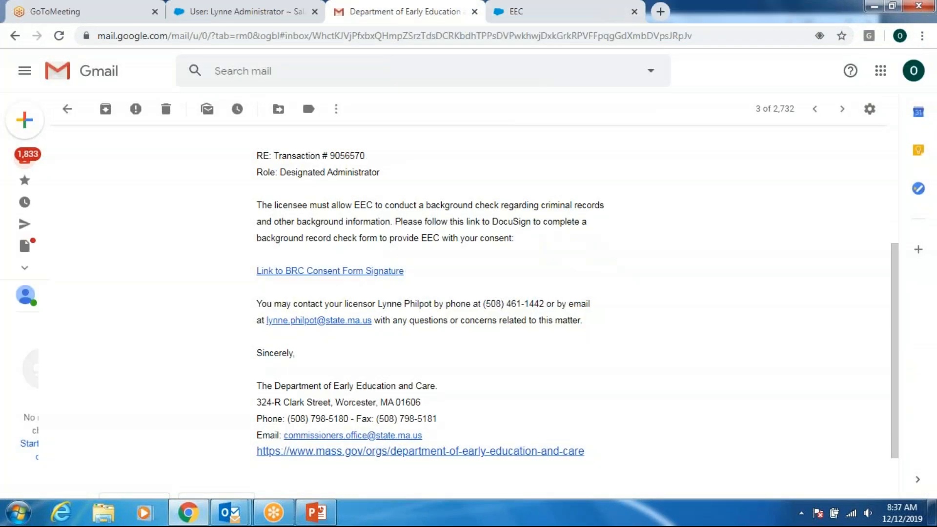
click(68, 112)
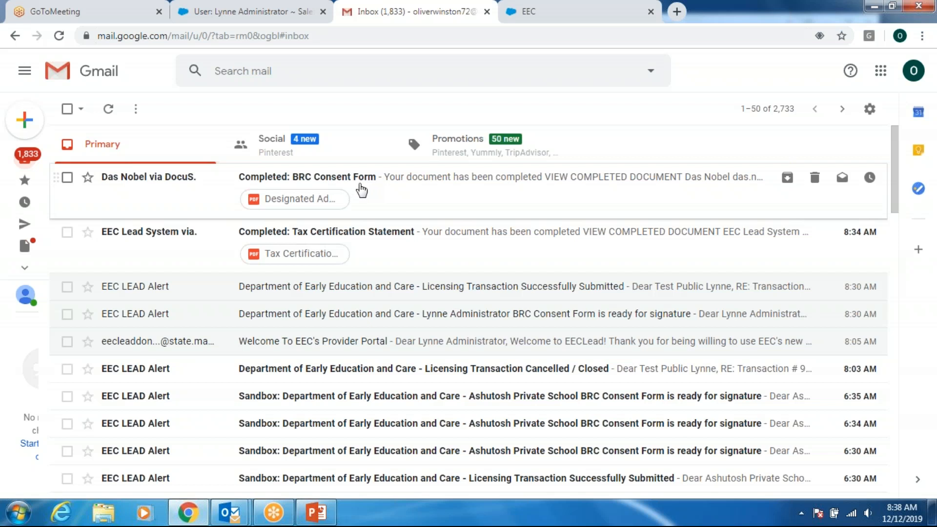
click(570, 23)
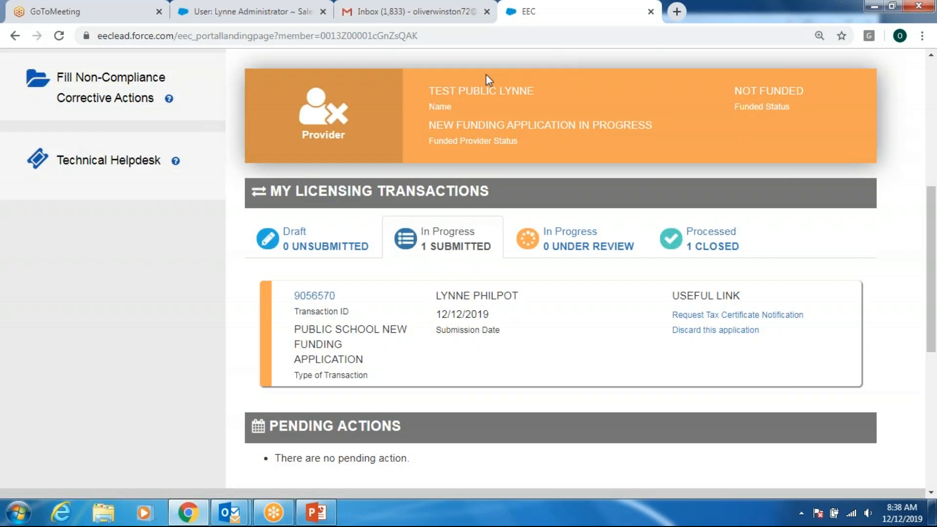
click(61, 37)
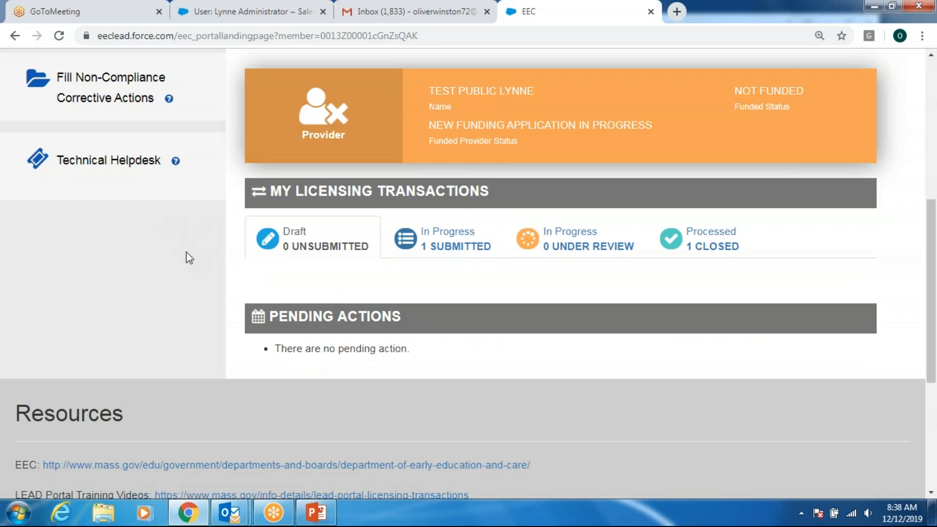
click(66, 31)
scroll(130, 261, up, 3)
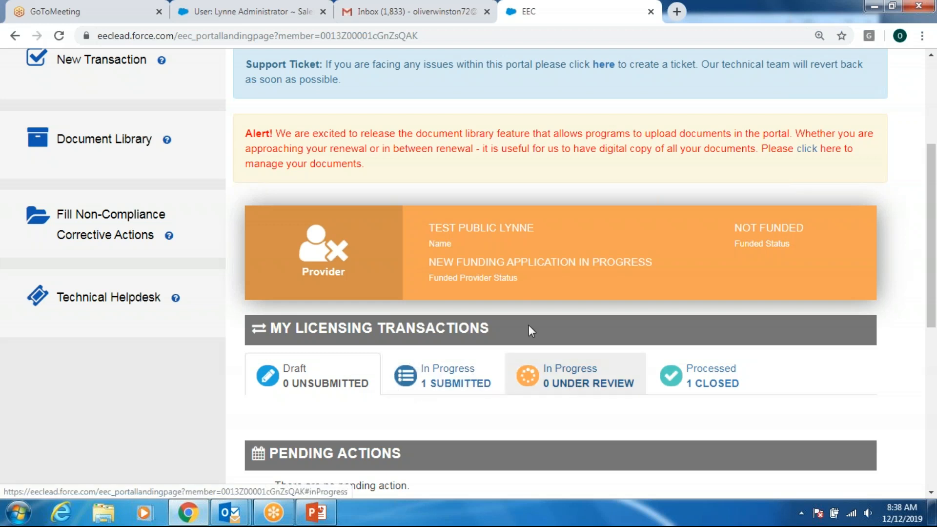
click(59, 37)
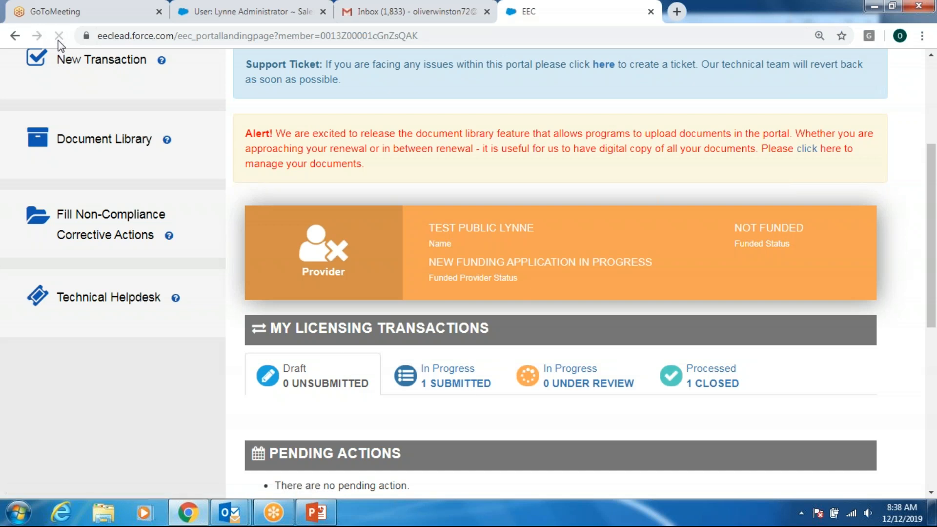
scroll(181, 267, up, 3)
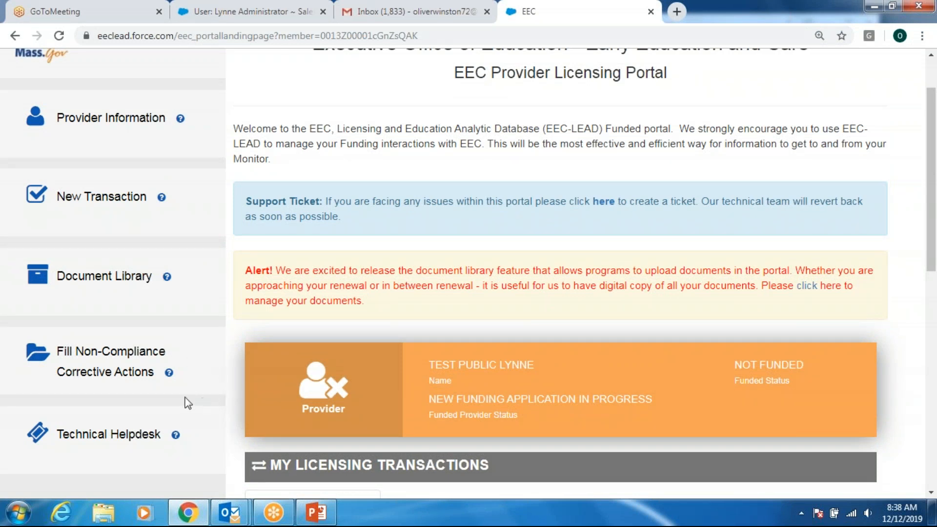
- Open the Document Library, review its Unsubmitted document types, and manage Approval from School Authority documents
click(131, 276)
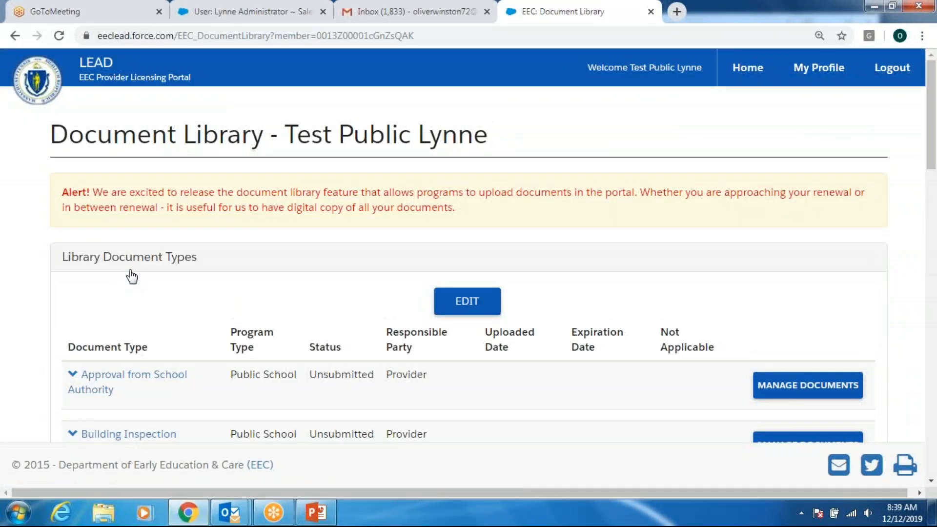
scroll(79, 292, down, 2)
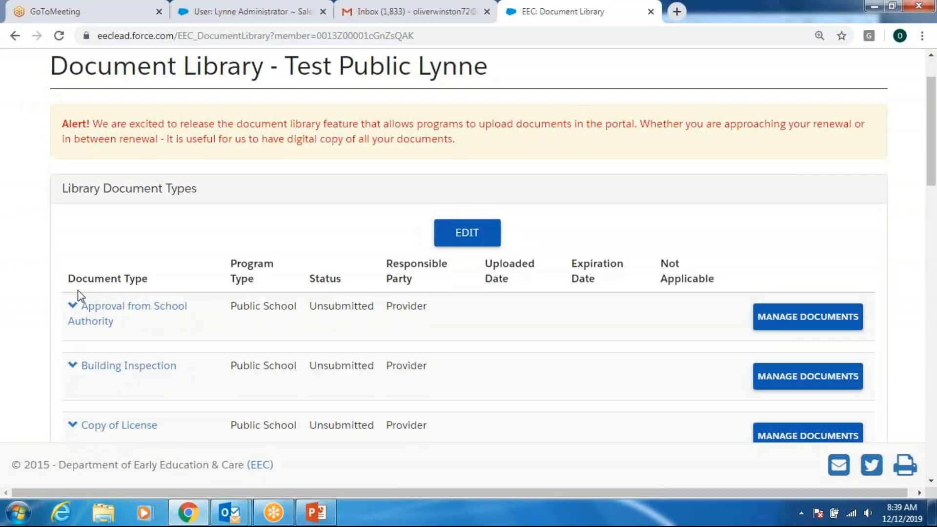
scroll(79, 291, down, 3)
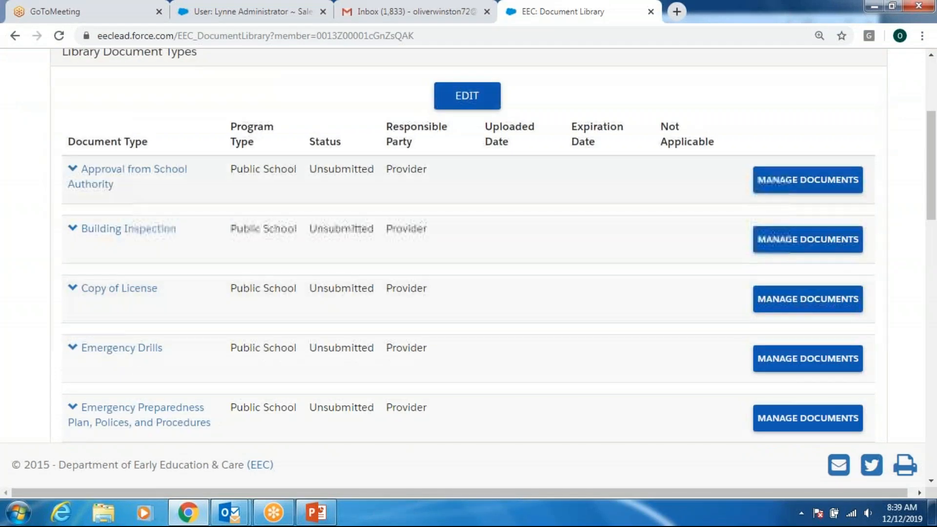
scroll(122, 312, down, 12)
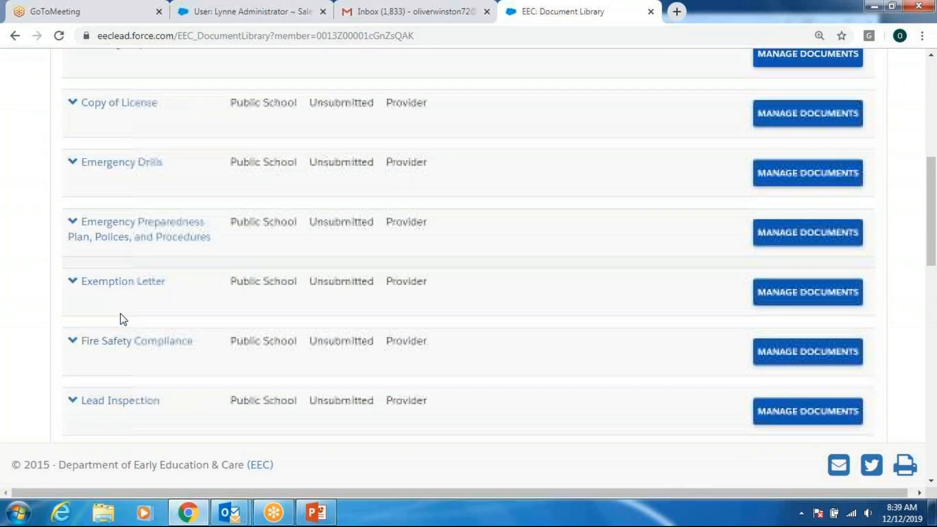
scroll(118, 303, down, 8)
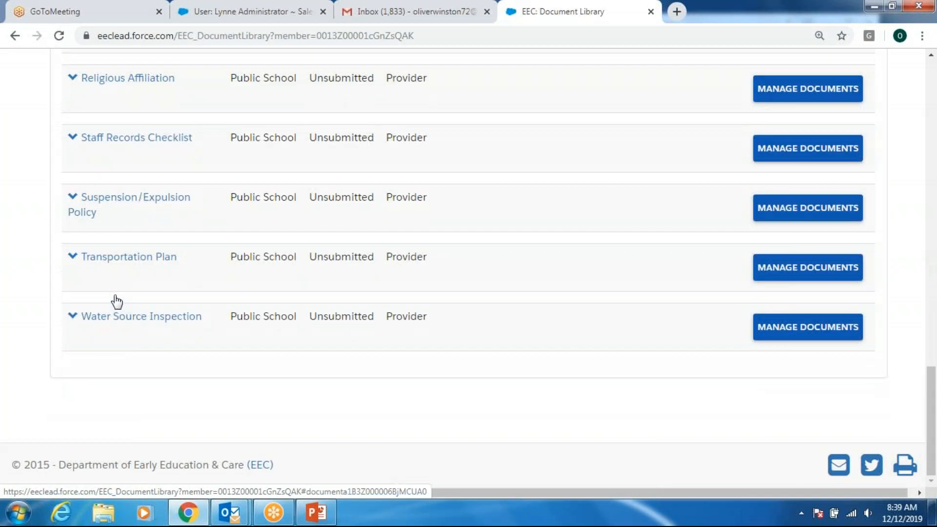
scroll(114, 294, up, 14)
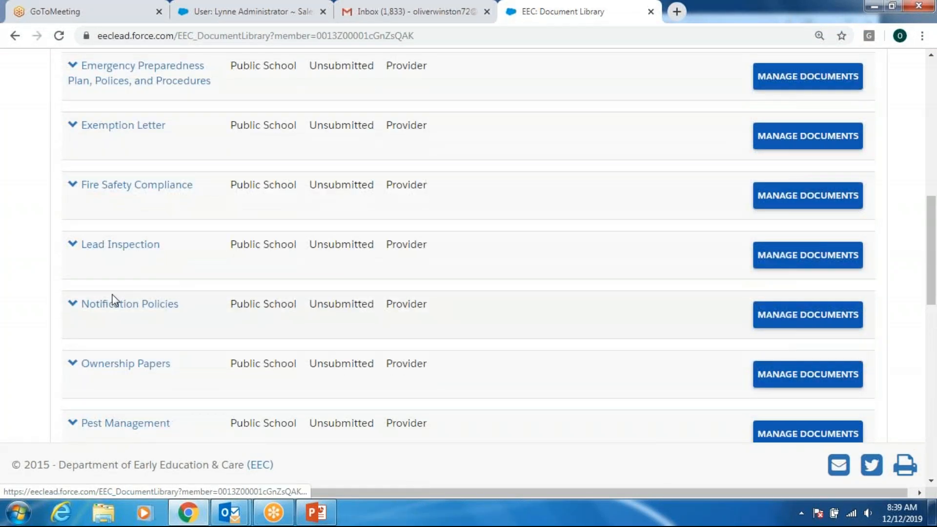
scroll(112, 299, up, 8)
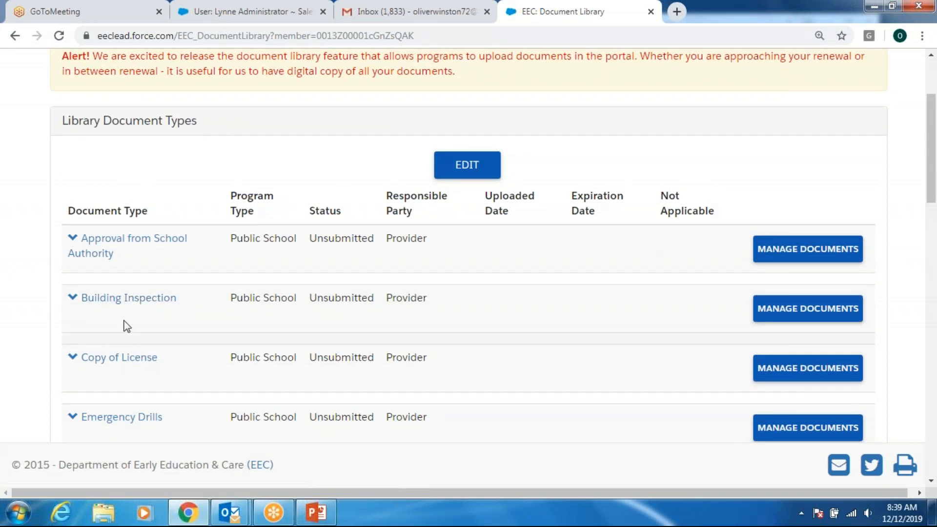
scroll(159, 324, down, 3)
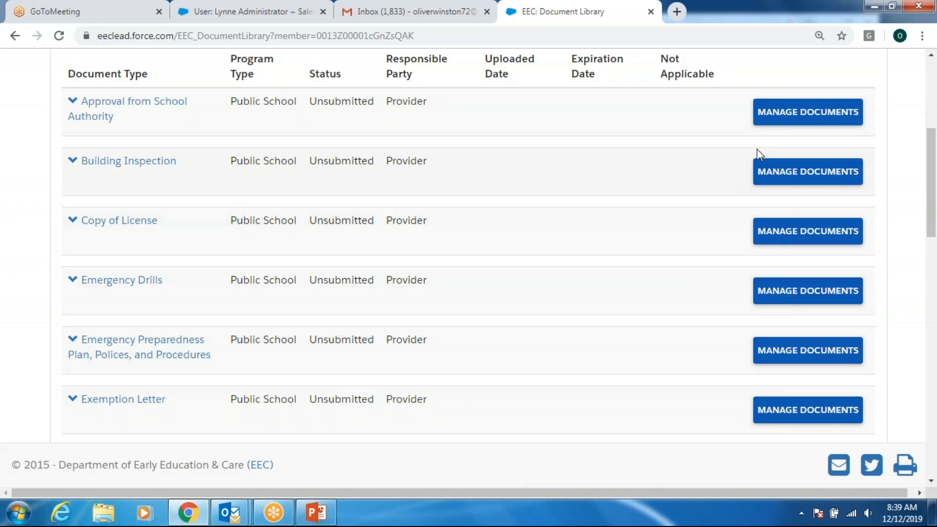
click(792, 126)
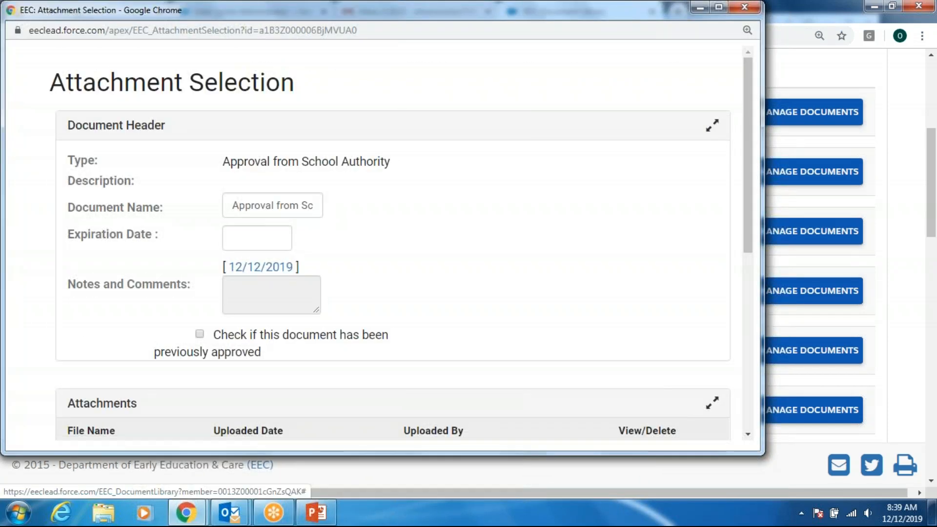
- Close the Approval from School Authority window and begin attaching a file to Building Inspection
click(744, 7)
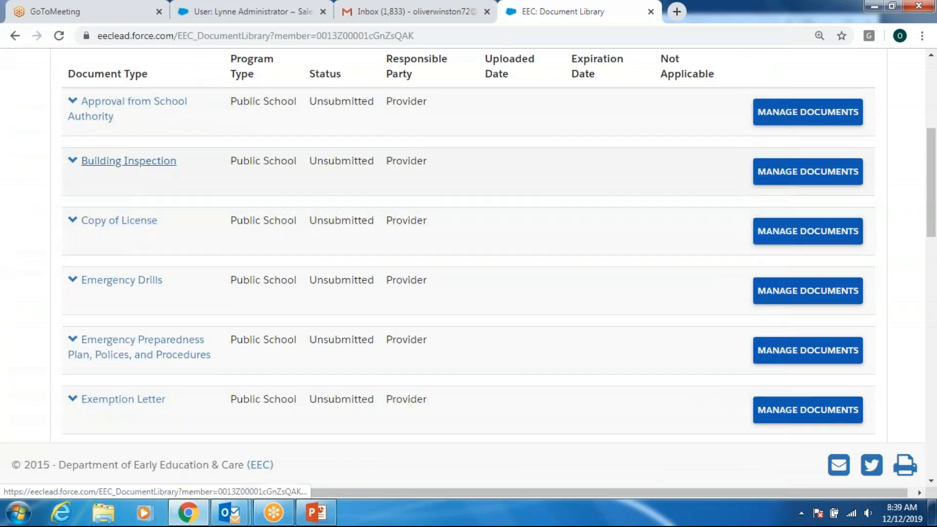
click(797, 181)
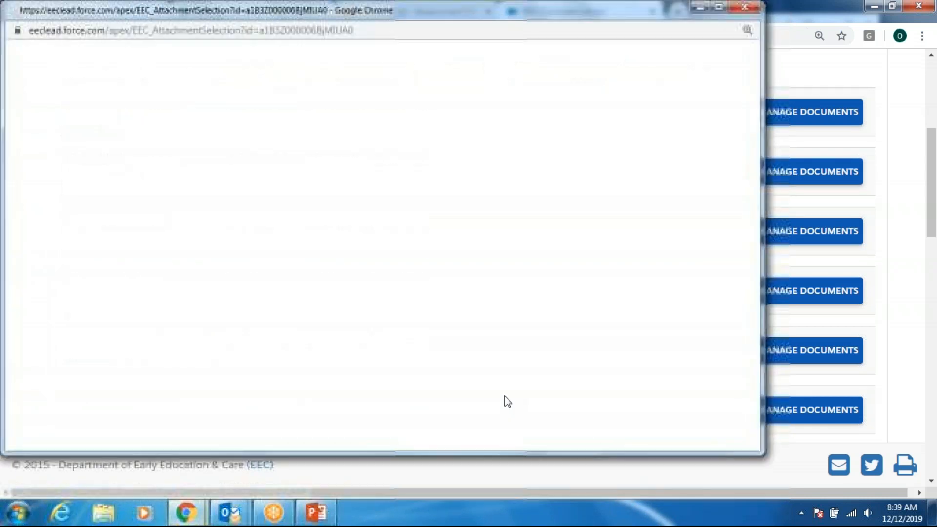
scroll(451, 322, down, 4)
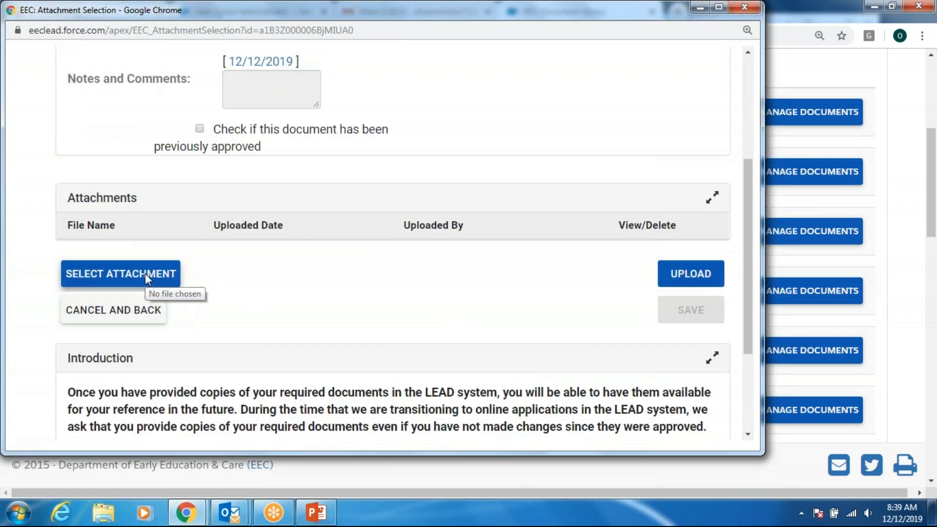
click(144, 273)
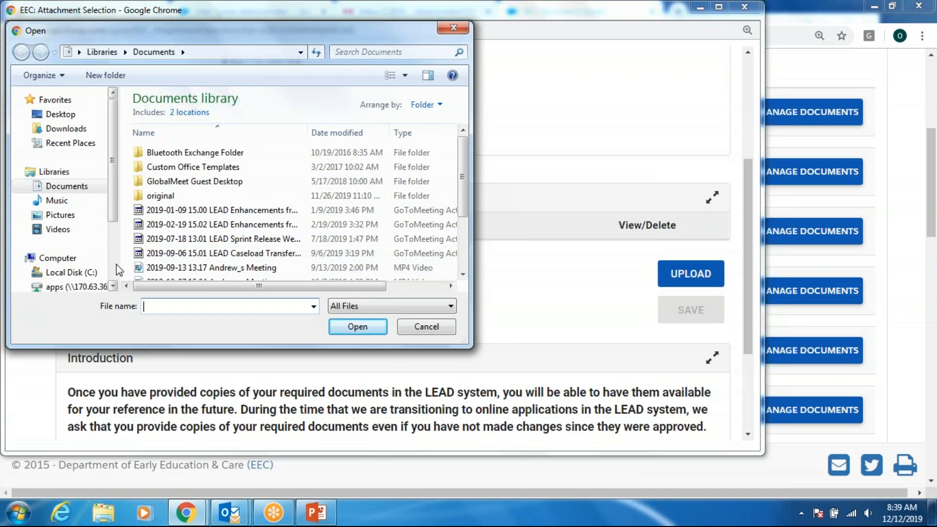
- Pick test7.docx from the personal folder on the H: drive, upload it, and save
scroll(116, 265, down, 2)
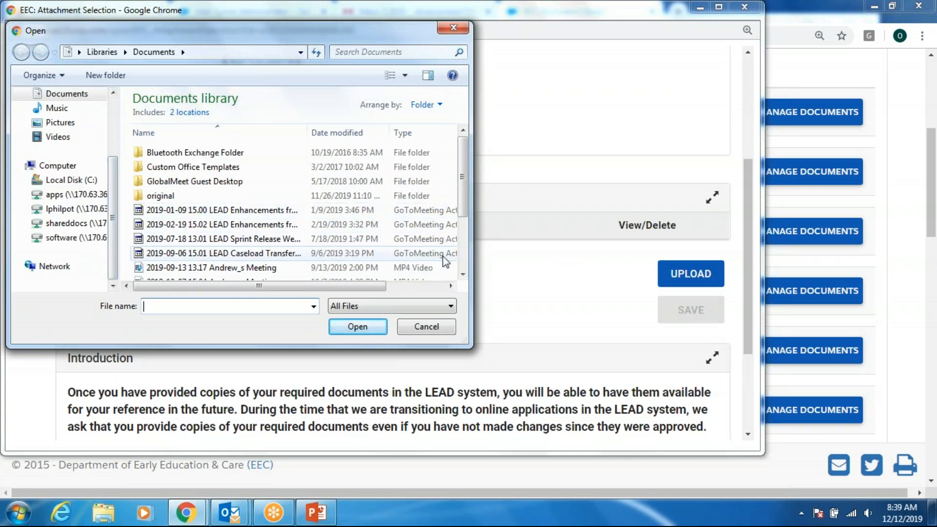
scroll(466, 260, down, 2)
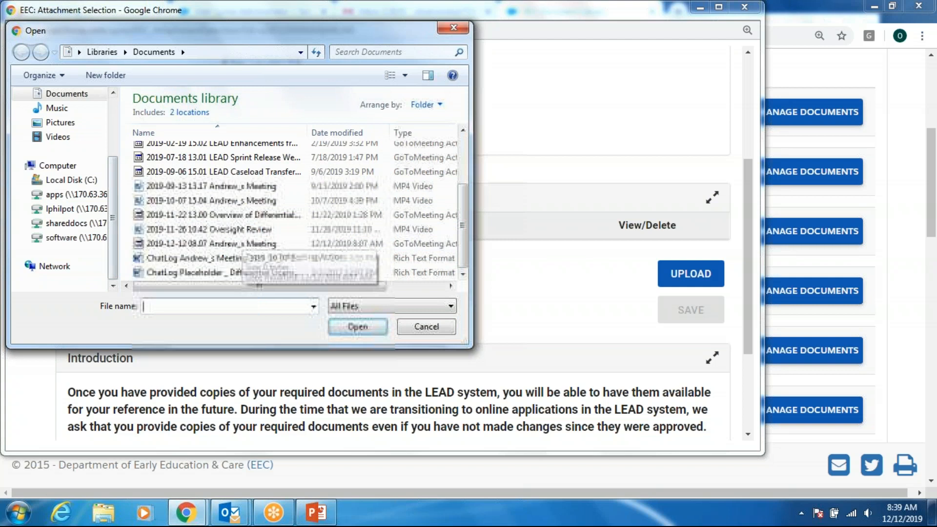
click(68, 208)
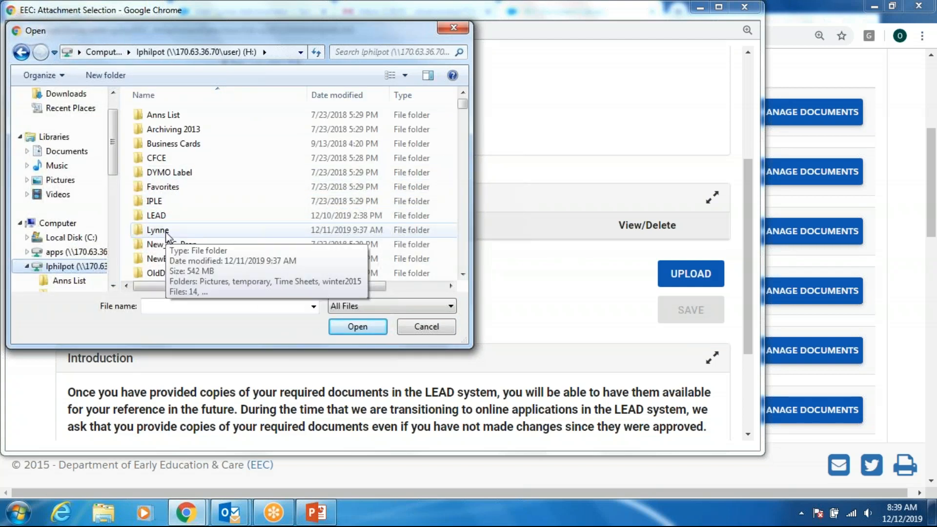
double_click(157, 230)
scroll(252, 219, down, 5)
scroll(250, 218, down, 20)
scroll(194, 200, up, 3)
scroll(194, 200, up, 1)
double_click(178, 139)
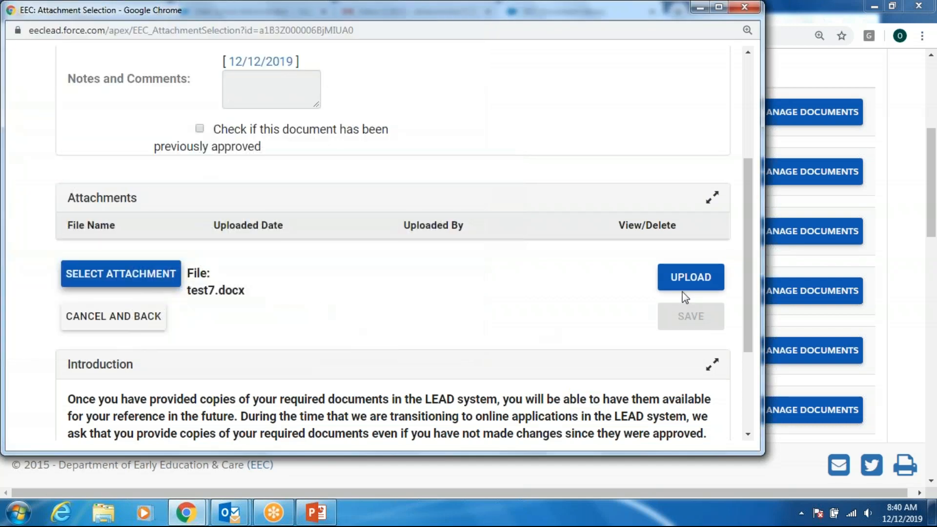
click(686, 283)
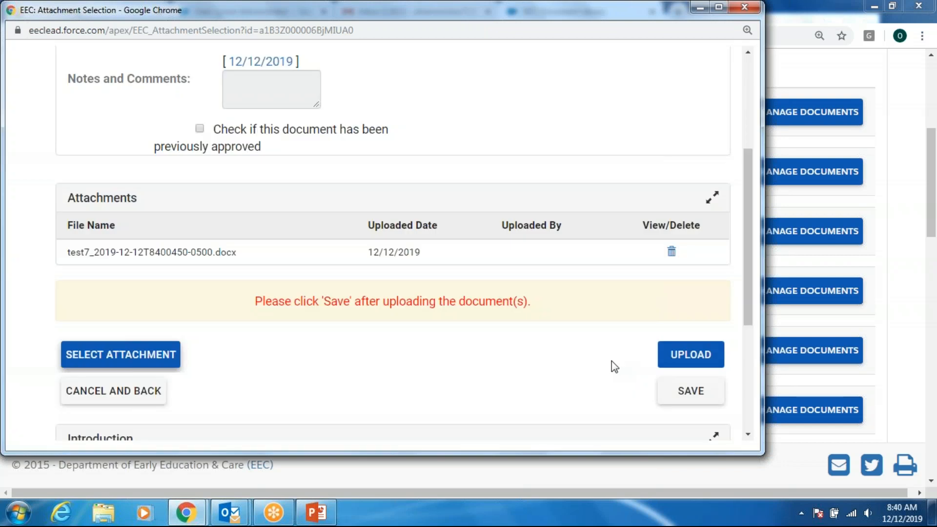
click(685, 394)
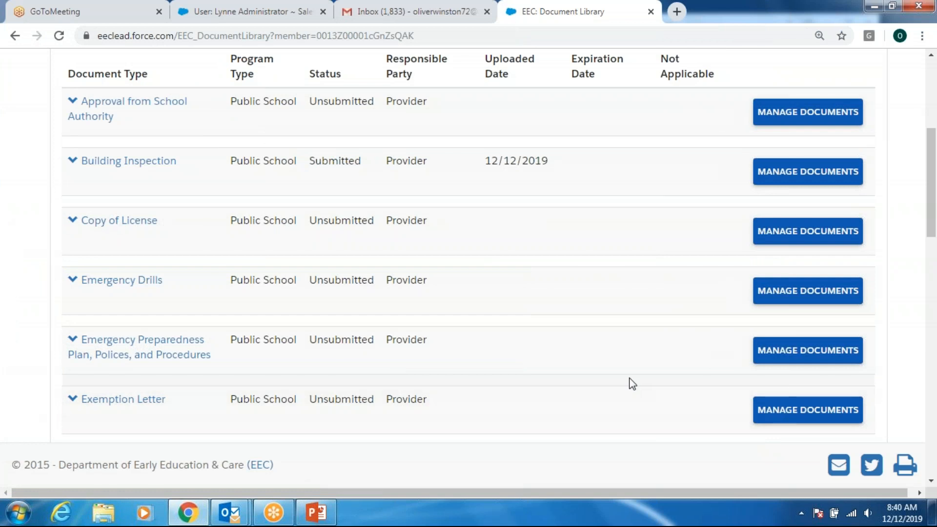
- Expand Building Inspection to check its uploaded document, Submitted 12/12/2019, then collapse it
scroll(625, 379, up, 1)
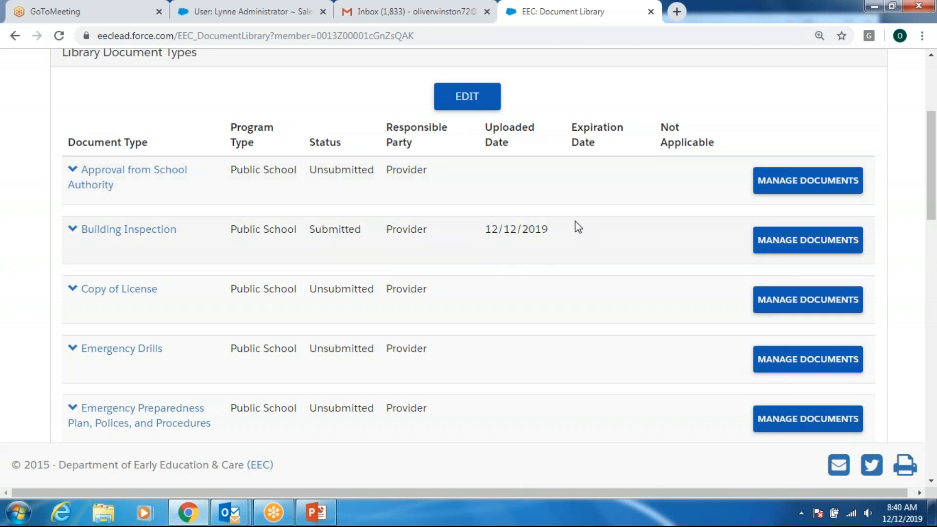
click(164, 233)
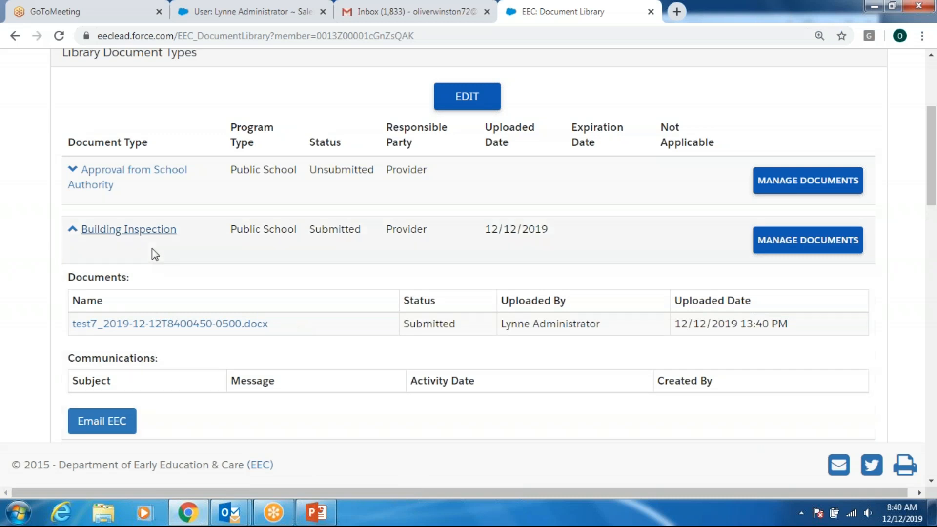
click(139, 237)
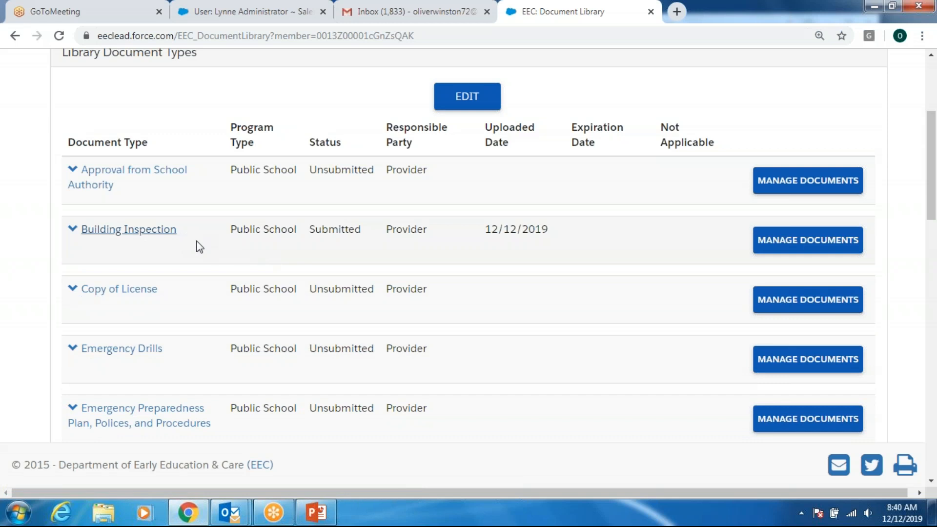
- Scroll through the Document Library, then return to the portal home page
scroll(244, 339, up, 3)
scroll(246, 342, up, 2)
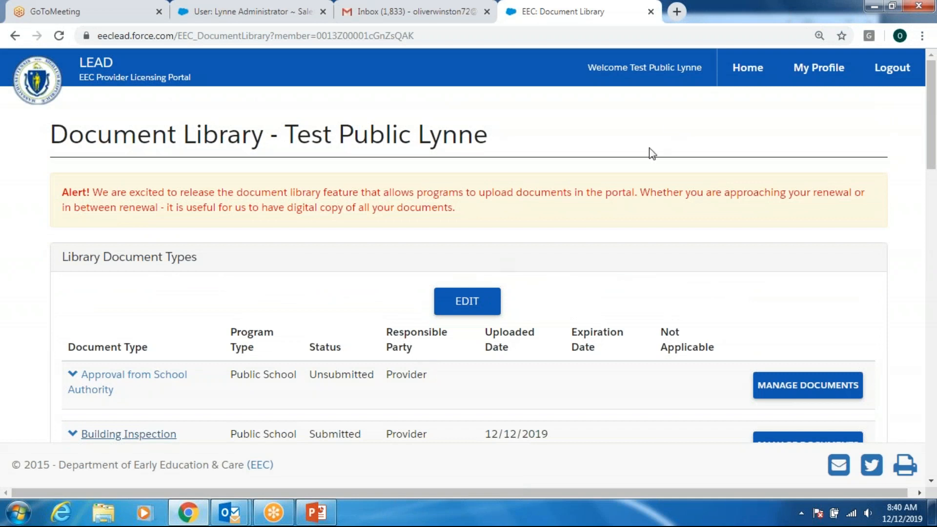
scroll(447, 336, down, 2)
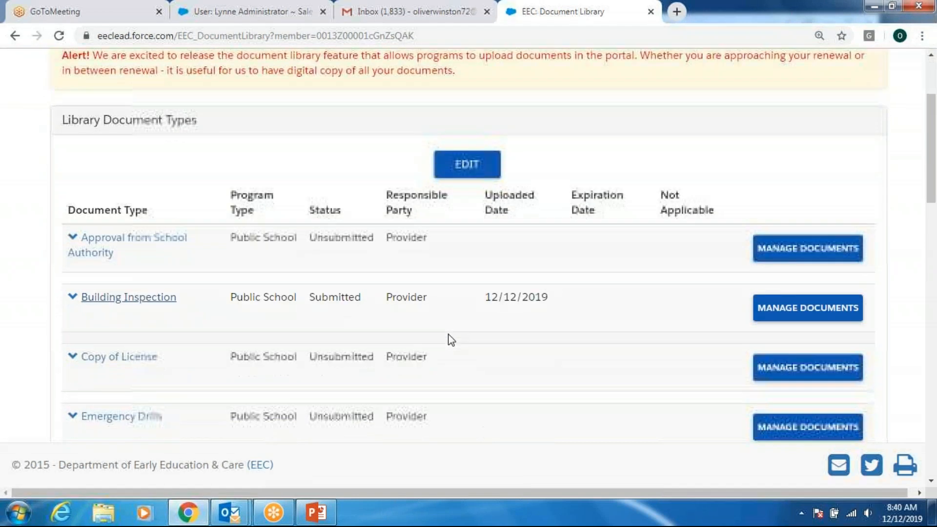
scroll(447, 337, up, 2)
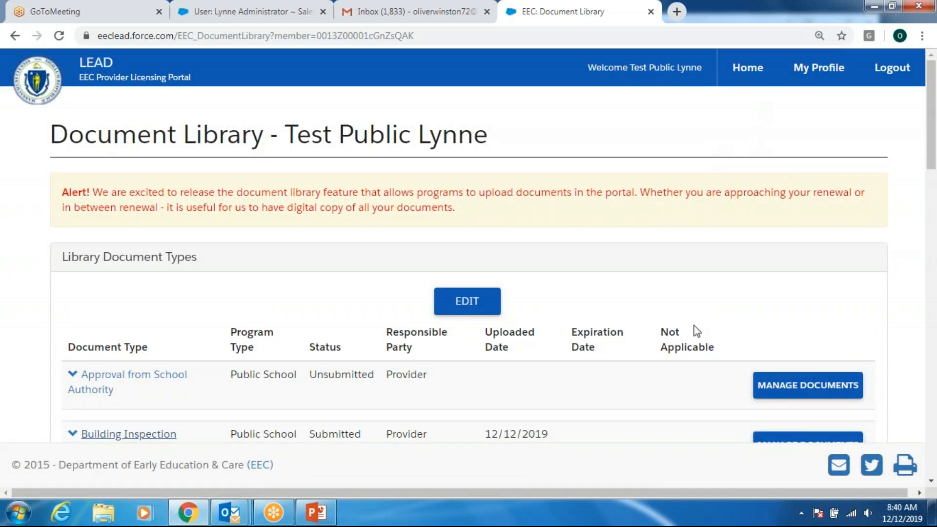
scroll(628, 351, down, 3)
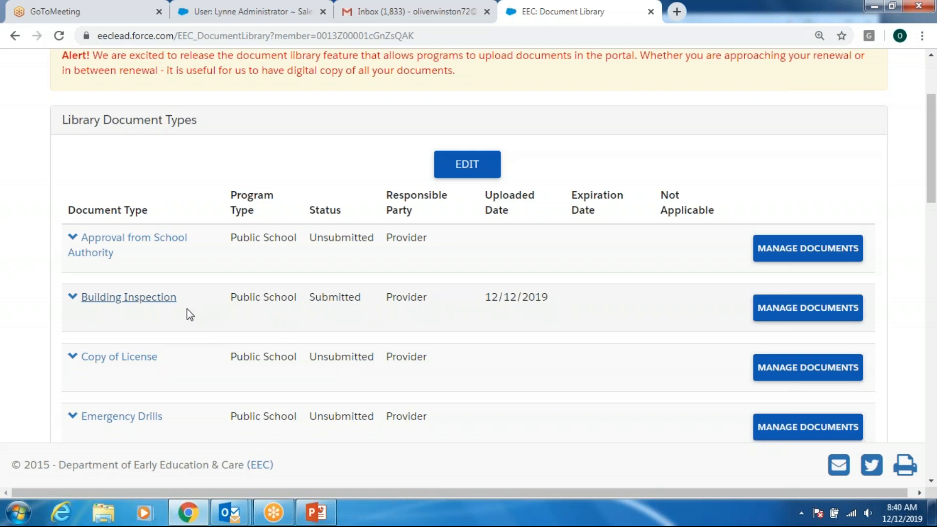
scroll(227, 338, down, 4)
scroll(225, 336, down, 4)
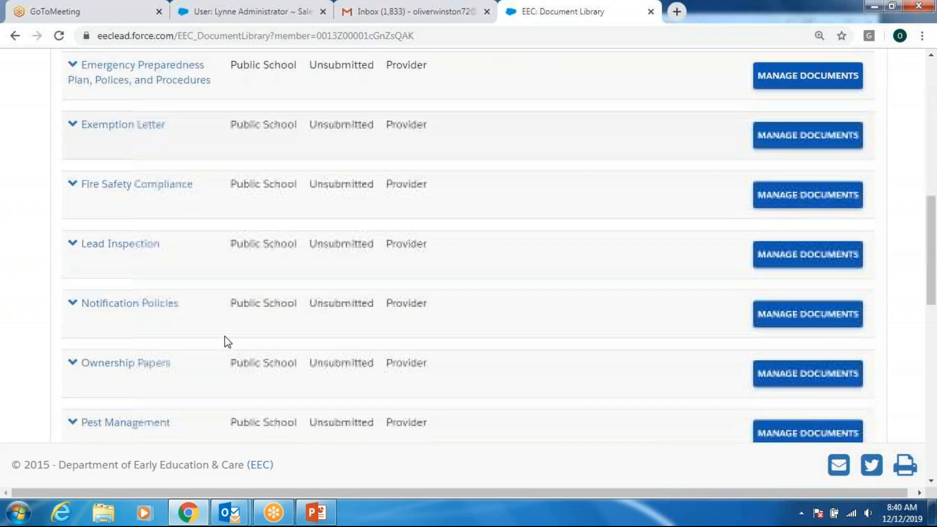
scroll(224, 336, down, 3)
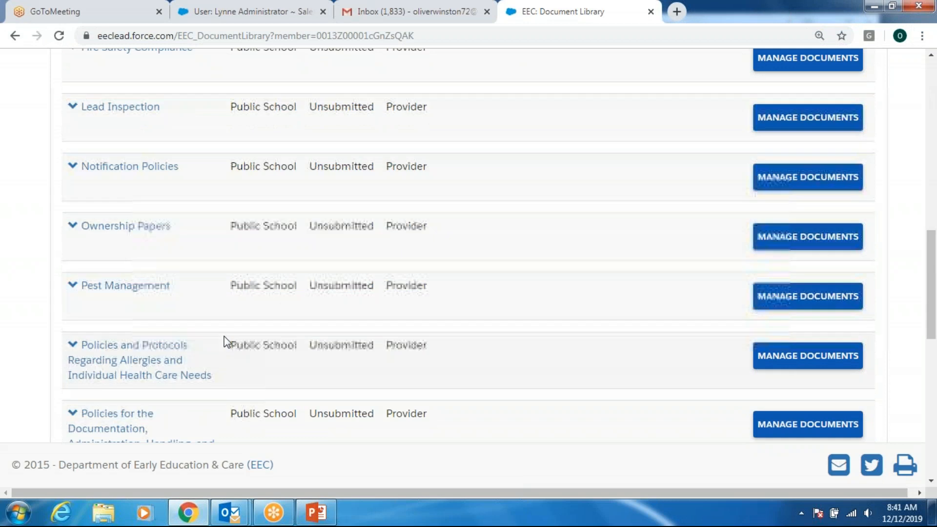
scroll(224, 340, up, 10)
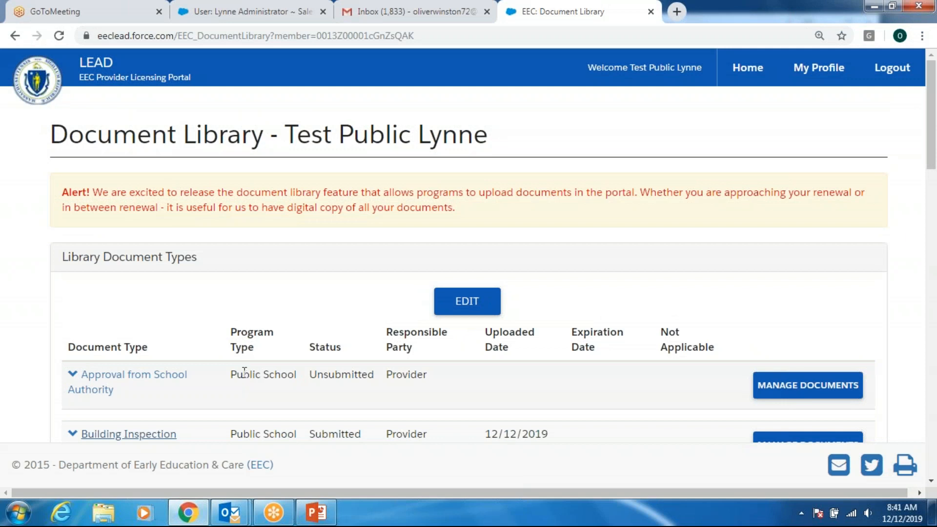
scroll(245, 373, down, 3)
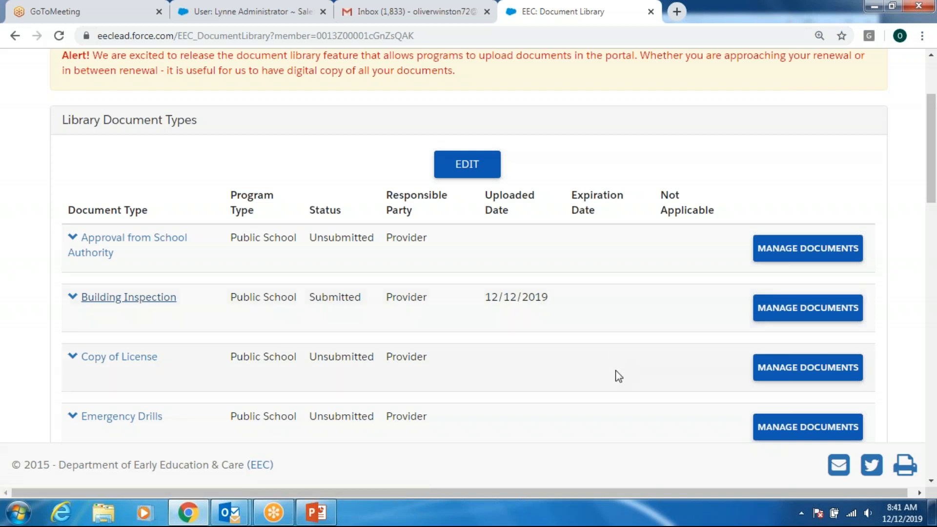
scroll(619, 379, up, 3)
click(752, 78)
scroll(622, 350, down, 5)
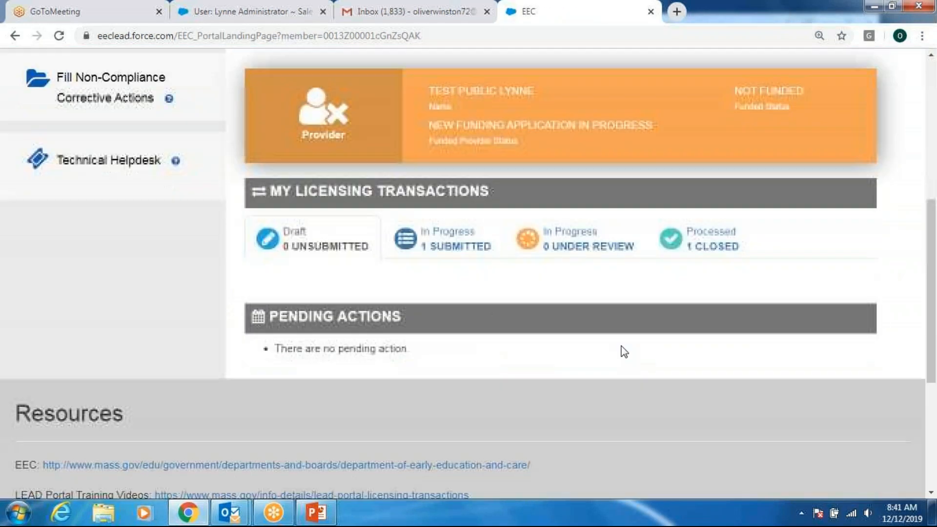
scroll(587, 327, up, 6)
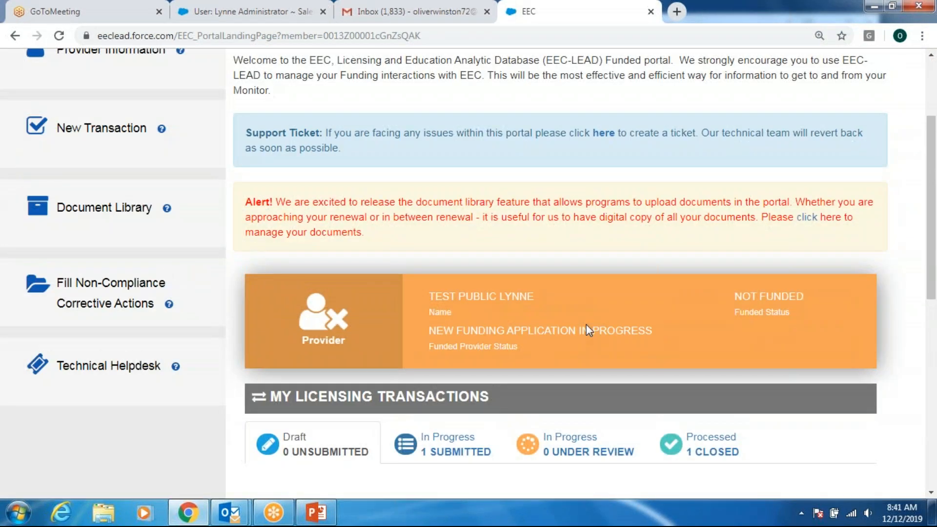